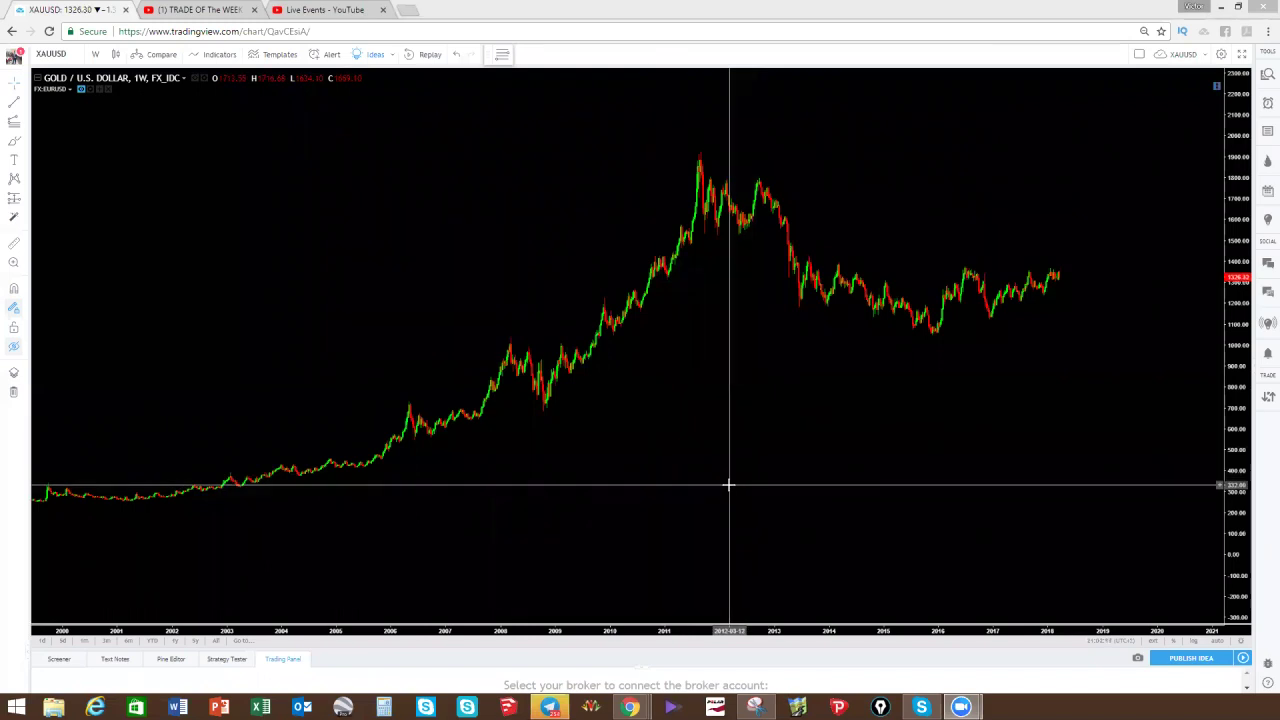
Trace gold's rise in yellow from the 2000 base to the 2008 peak, through the 2008 correction, and up to the 2011 high.
drag(707, 455, 823, 446)
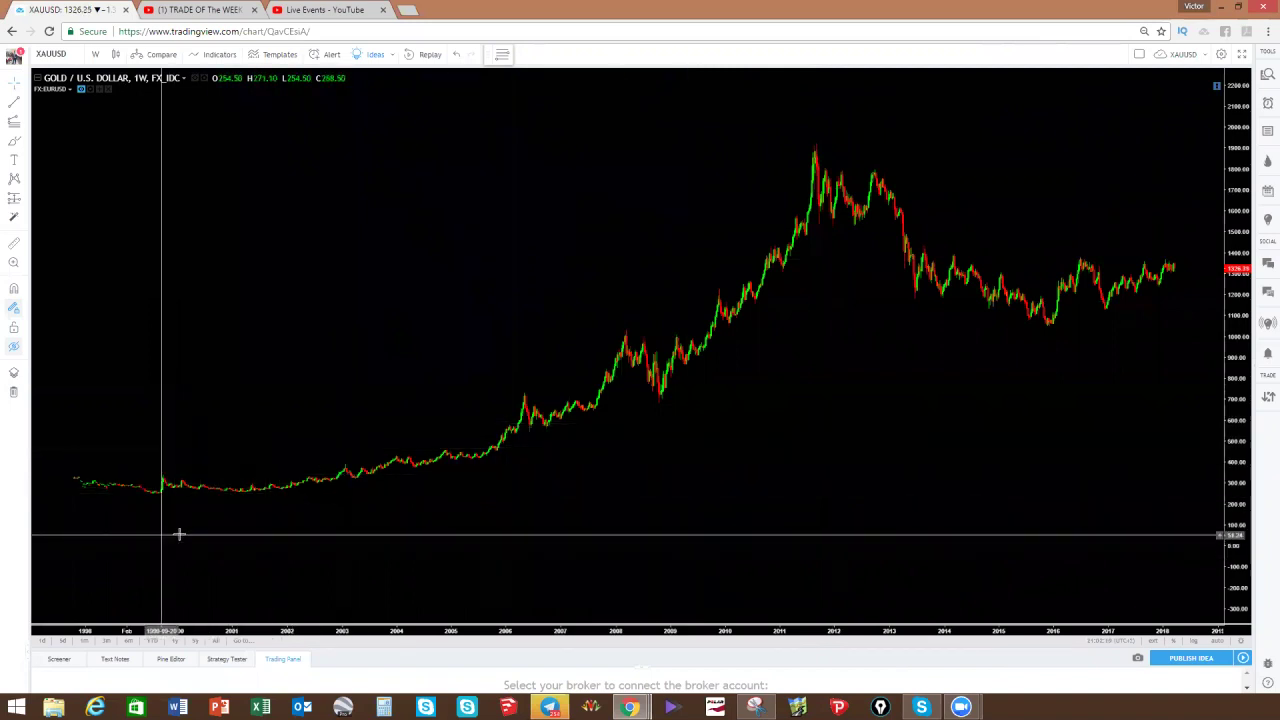
mouse_move(864, 471)
mouse_down()
mouse_move(958, 457)
mouse_move(655, 464)
mouse_move(869, 465)
mouse_up()
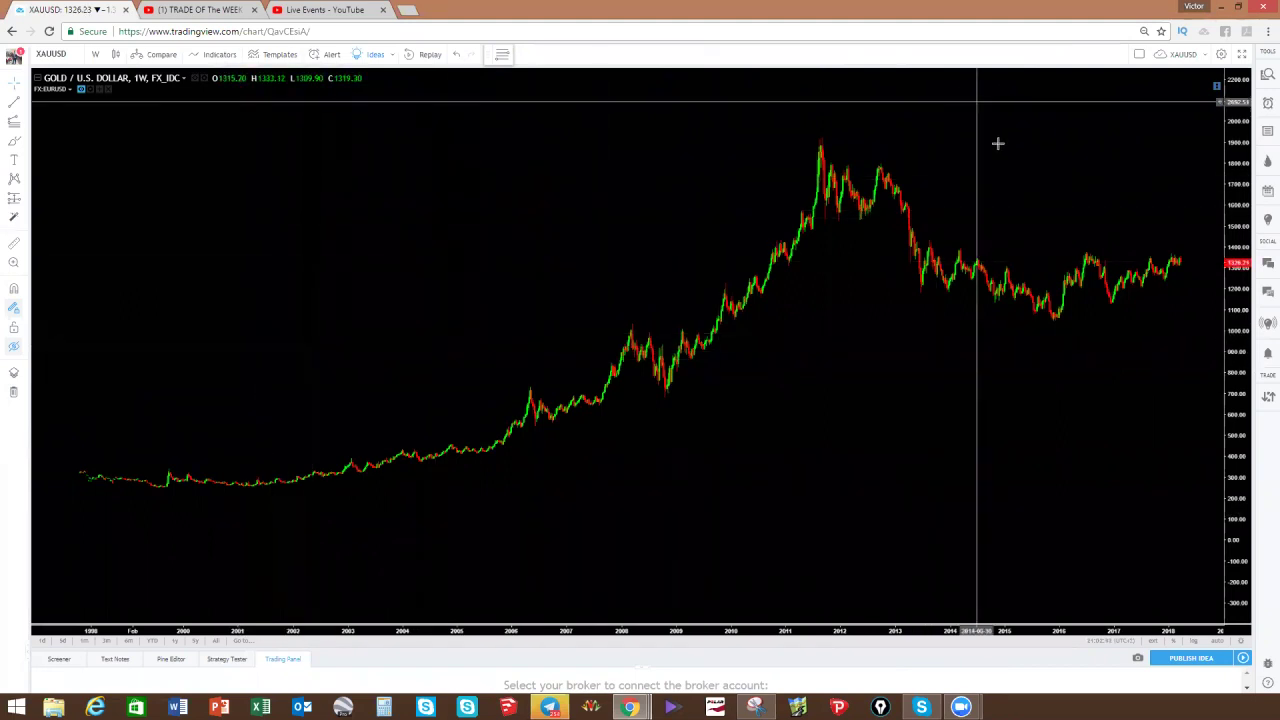
drag(997, 143, 927, 152)
scroll(964, 170, right, 2)
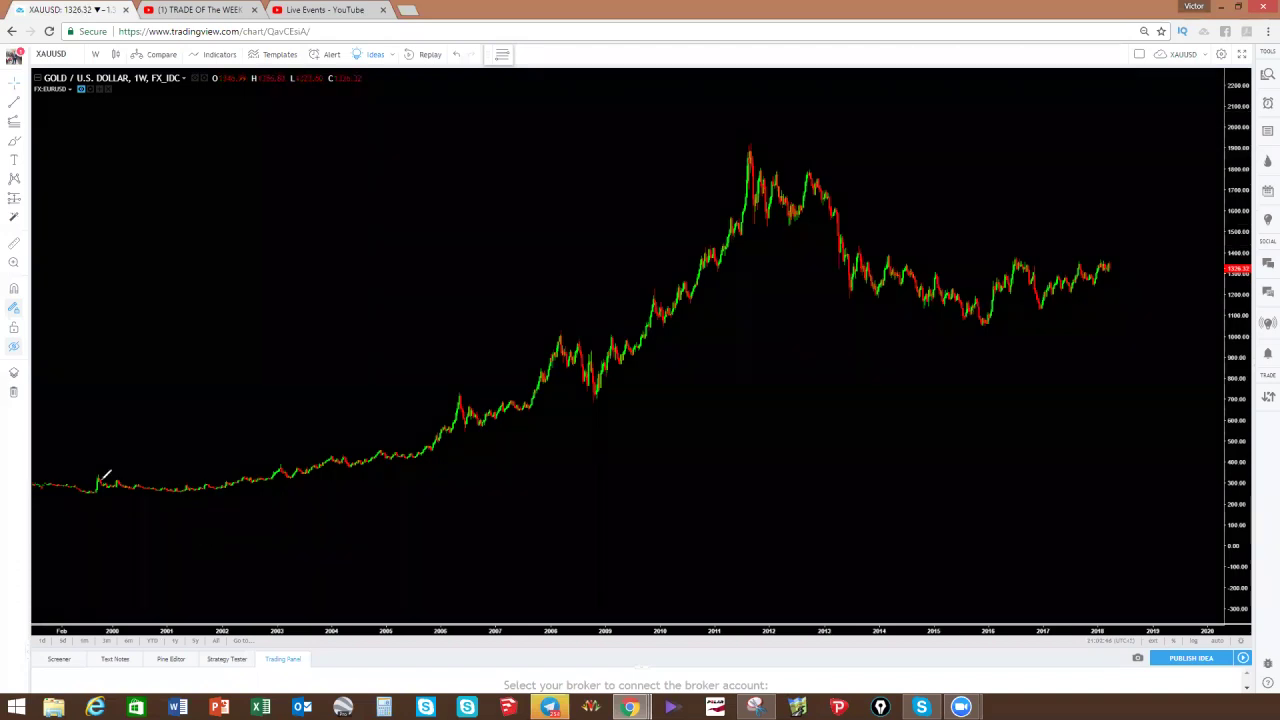
mouse_move(101, 487)
mouse_down()
mouse_move(205, 489)
mouse_move(464, 412)
mouse_move(487, 393)
mouse_up()
drag(533, 352, 556, 328)
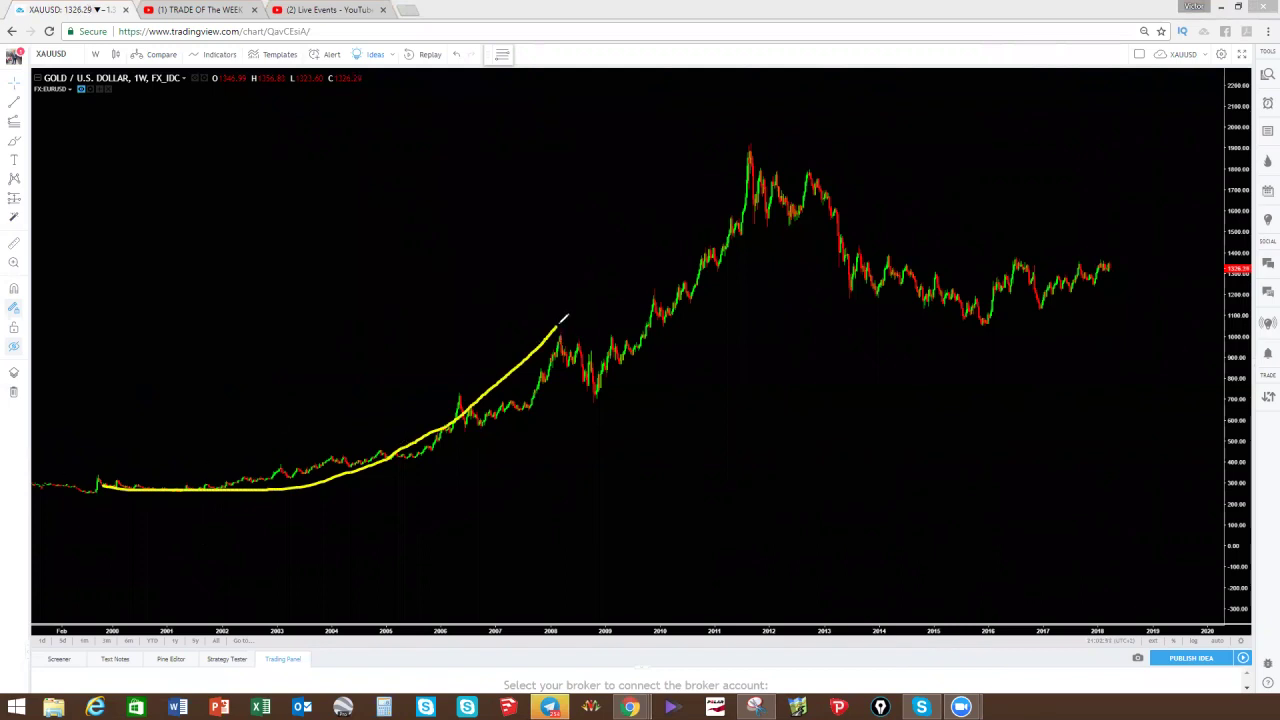
mouse_move(556, 330)
mouse_down()
mouse_move(557, 358)
mouse_move(572, 335)
mouse_move(592, 400)
mouse_up()
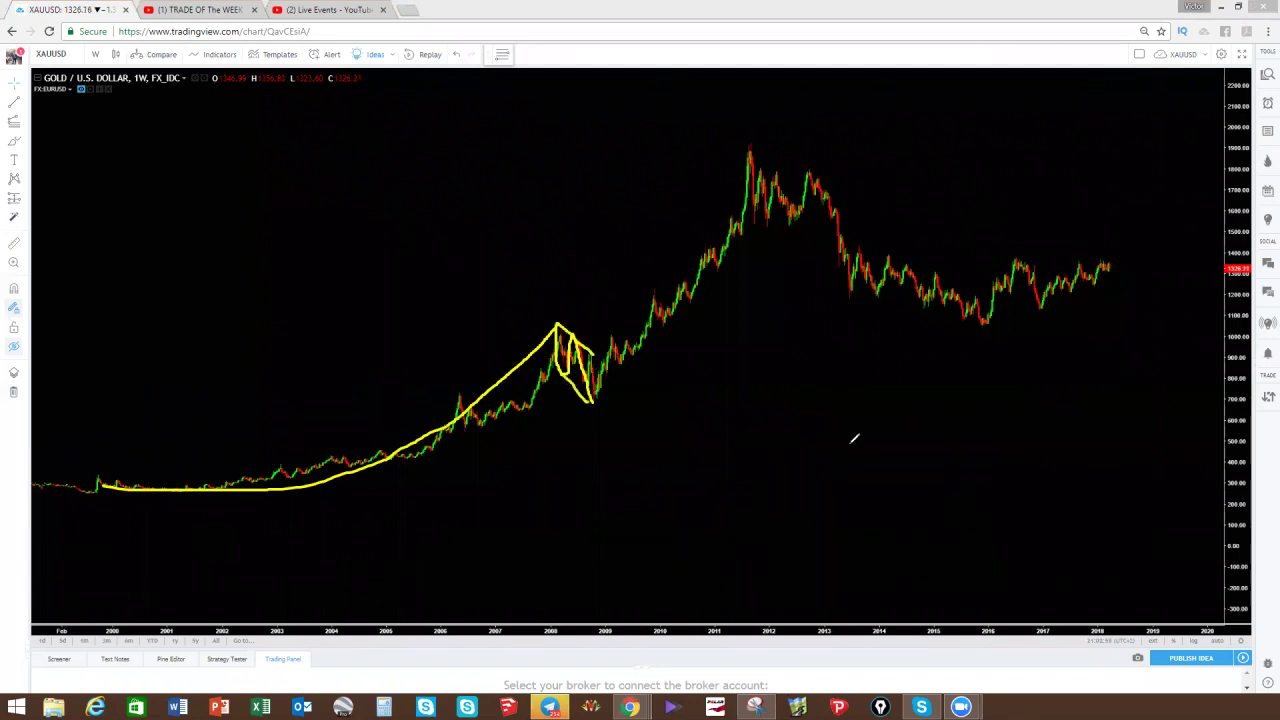
mouse_move(592, 402)
mouse_down()
mouse_move(700, 262)
mouse_move(751, 148)
mouse_up()
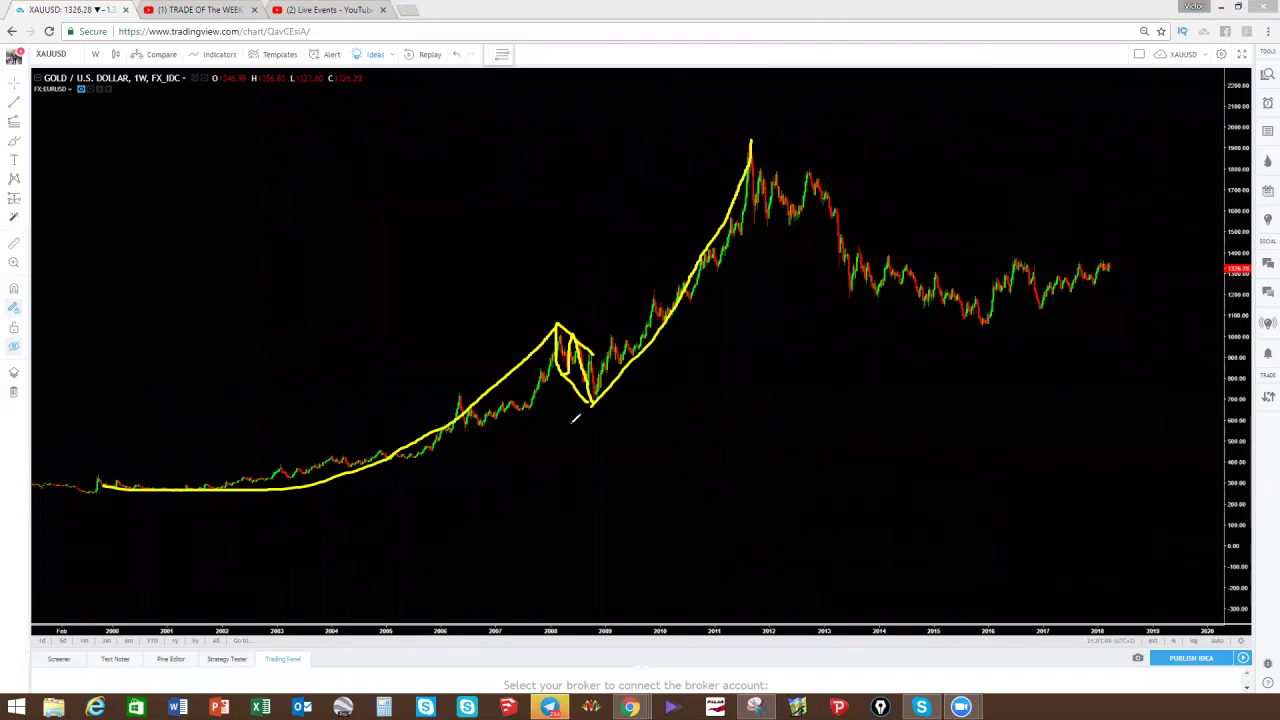
Label the 2008 peak A, the 2008 low B and the 2011 high C in yellow.
mouse_move(548, 277)
mouse_down()
mouse_move(542, 306)
mouse_move(563, 278)
mouse_move(568, 306)
mouse_move(568, 290)
mouse_up()
drag(583, 414, 586, 445)
drag(755, 113, 756, 132)
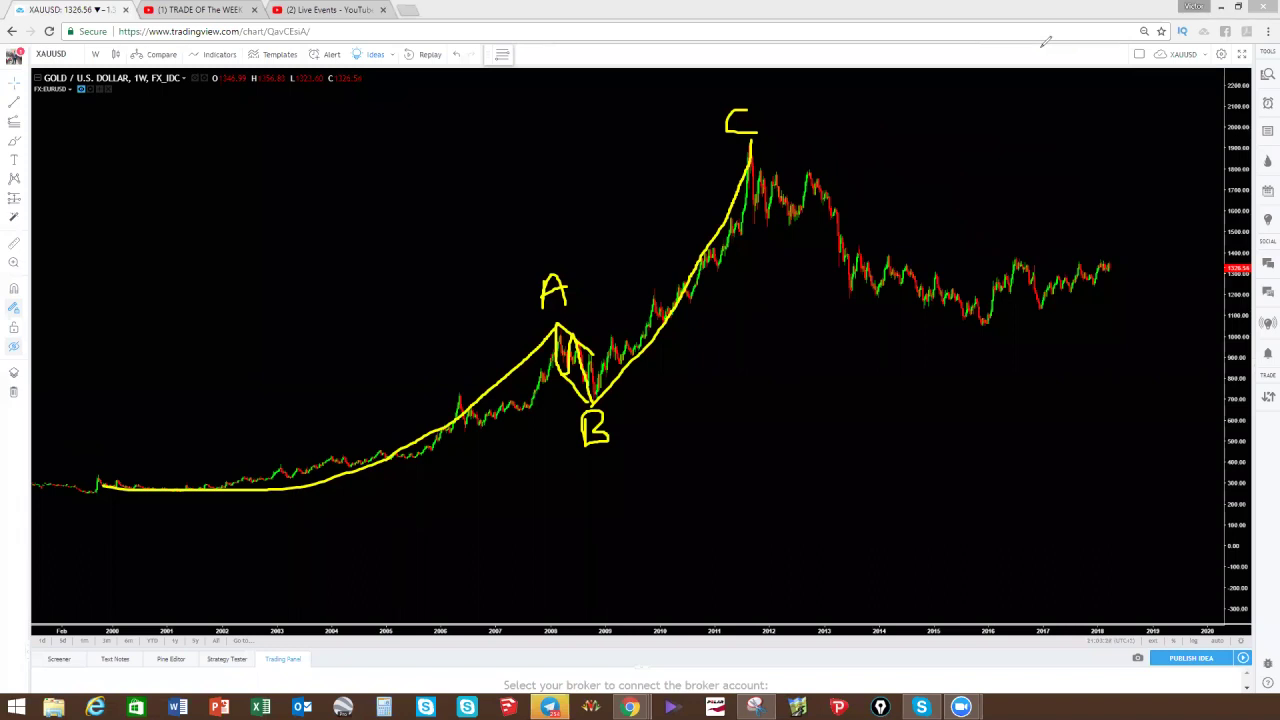
Trace the first drop from C in yellow and outline the sideways correction through 2012 in red.
drag(751, 150, 763, 230)
mouse_move(768, 230)
mouse_down()
mouse_move(783, 166)
mouse_move(800, 206)
mouse_up()
key(ctrl+z)
mouse_move(767, 208)
mouse_down()
mouse_move(774, 176)
mouse_move(804, 198)
mouse_move(762, 226)
mouse_up()
drag(770, 176, 825, 172)
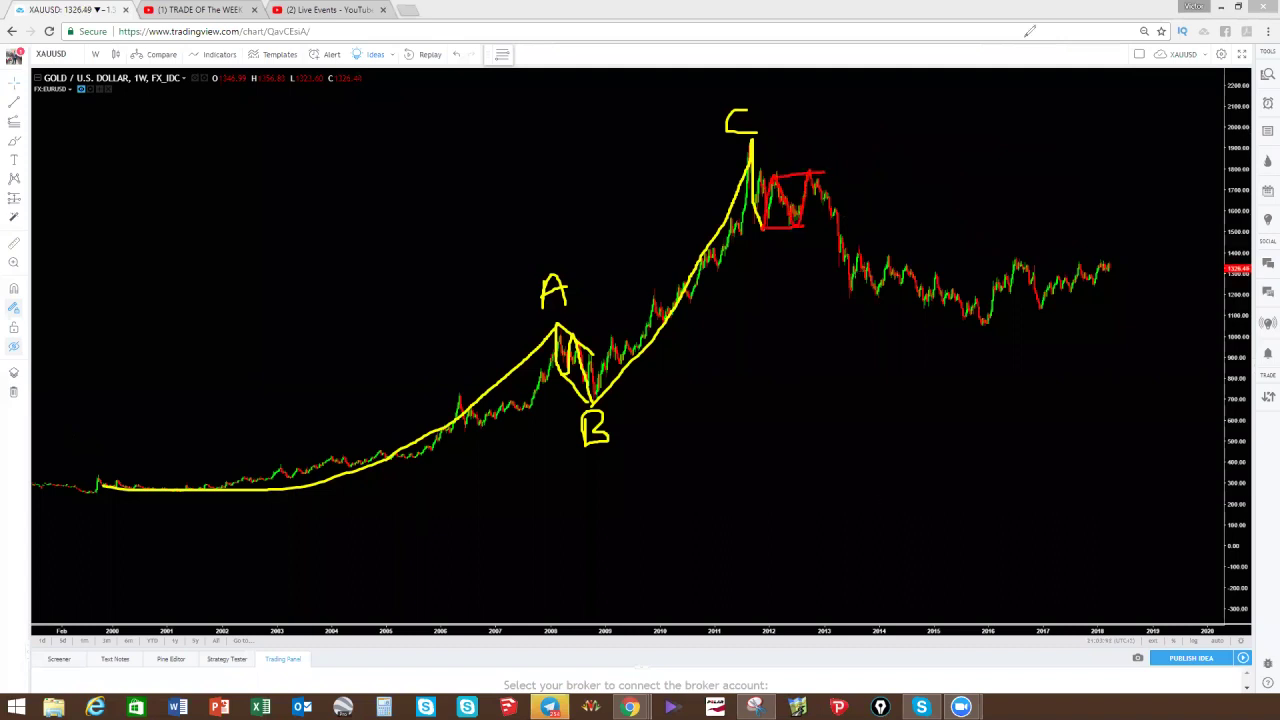
Trace the 2012–2013 decline and number waves 1 to 4 in yellow, outlining the correction between 3 and 4 in red.
drag(813, 167, 851, 296)
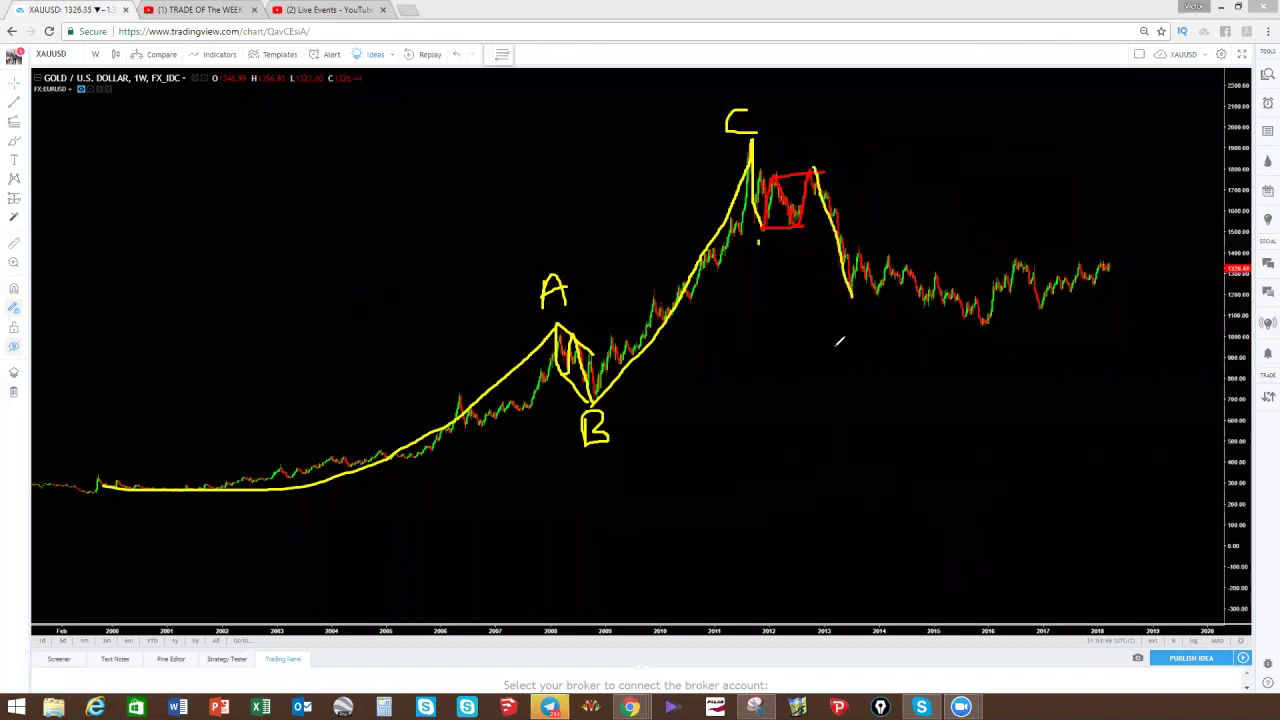
drag(803, 148, 822, 158)
drag(832, 309, 843, 320)
mouse_move(891, 229)
mouse_down()
mouse_move(911, 241)
mouse_move(903, 248)
mouse_up()
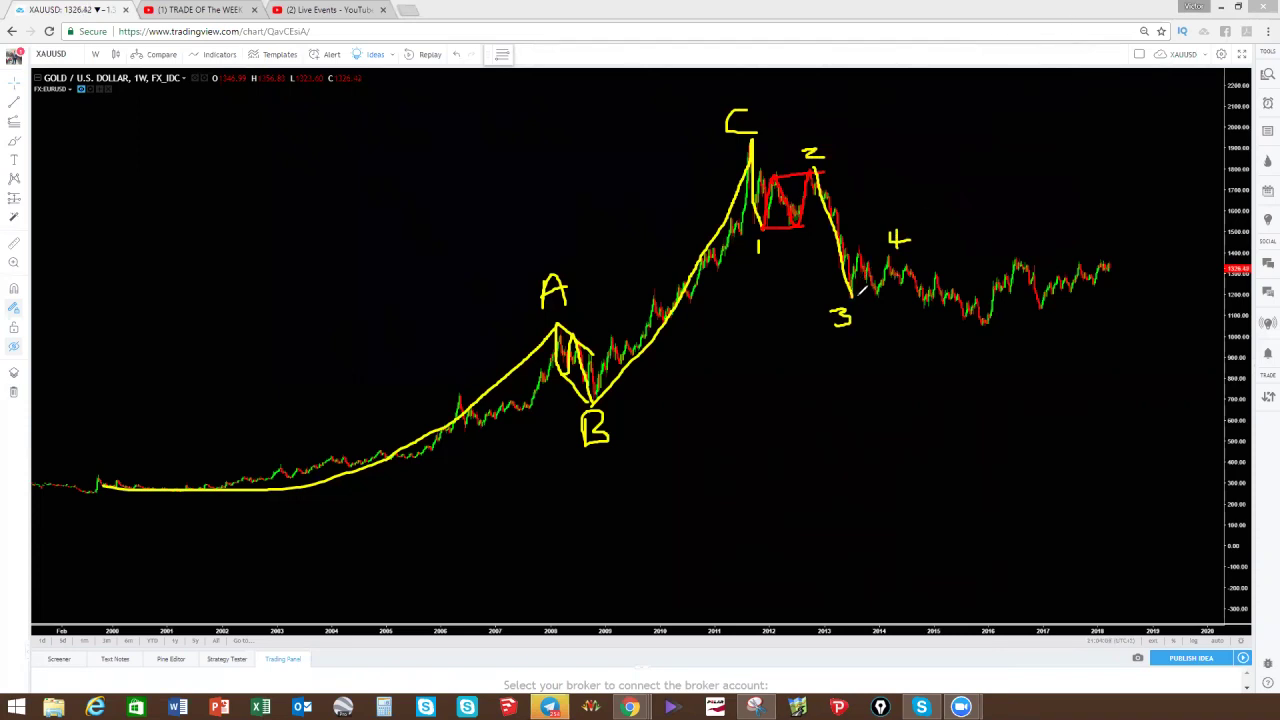
mouse_move(856, 290)
mouse_down()
mouse_move(866, 246)
mouse_move(884, 290)
mouse_move(893, 245)
mouse_move(888, 292)
mouse_move(852, 296)
mouse_up()
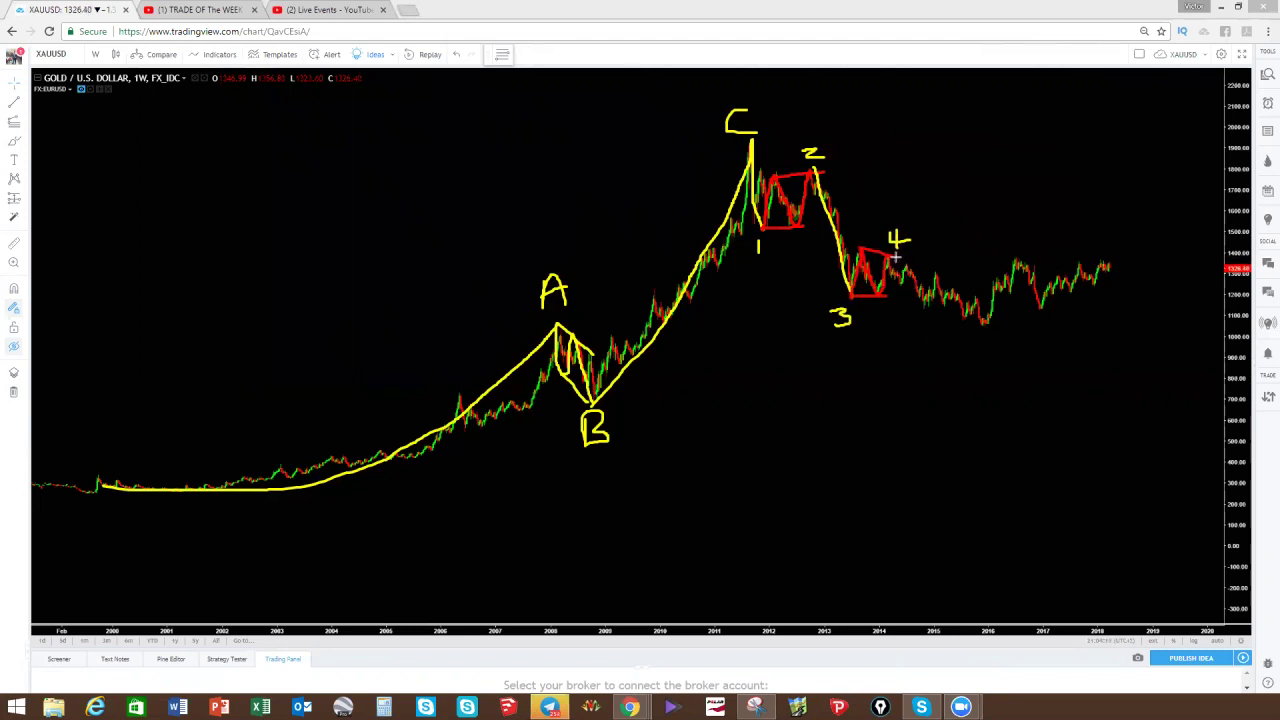
drag(897, 256, 996, 300)
drag(886, 296, 968, 318)
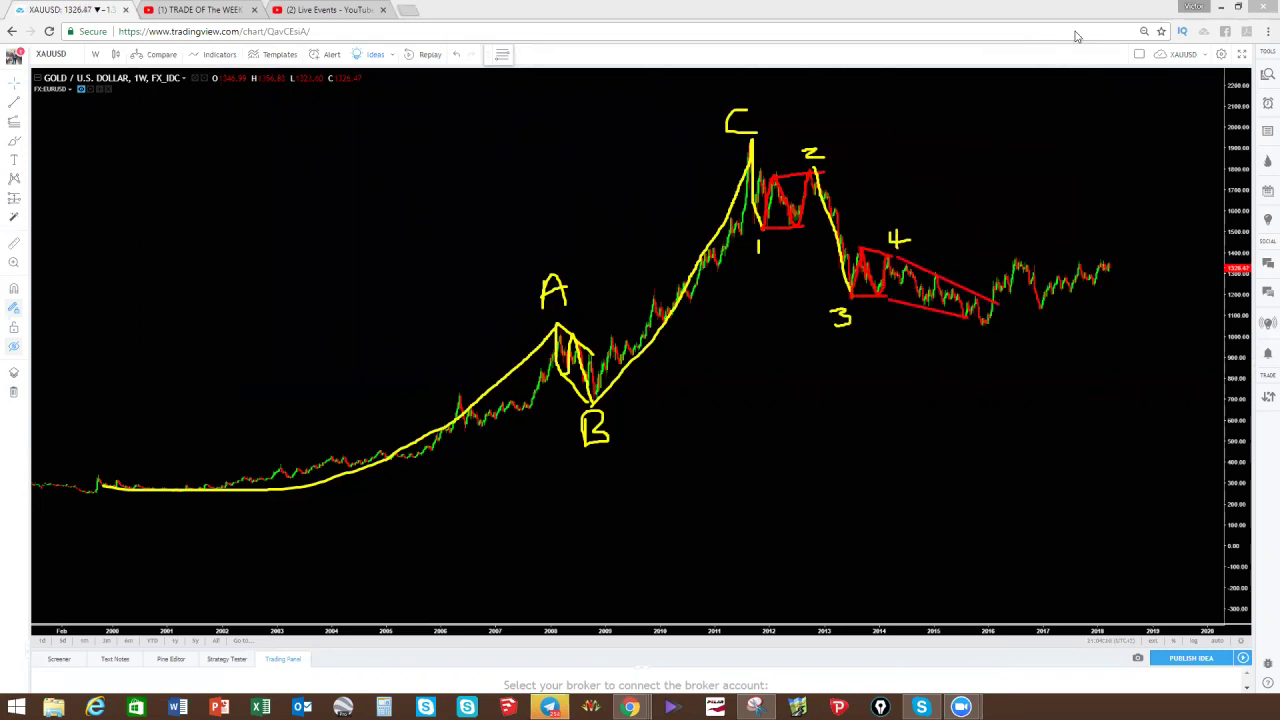
key(ctrl+z)
key(ctrl+z)
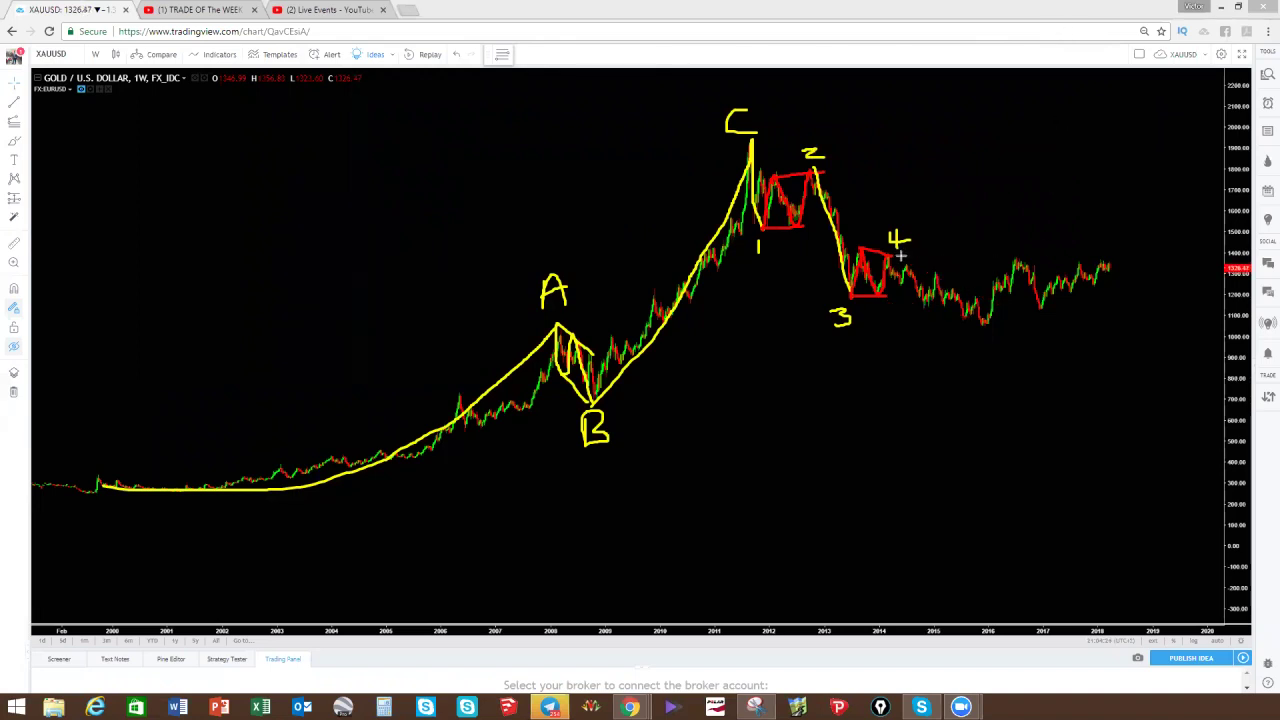
Draw a green descending channel over the decline after wave 4 and number its swings 1 to 5 in green.
drag(898, 256, 992, 298)
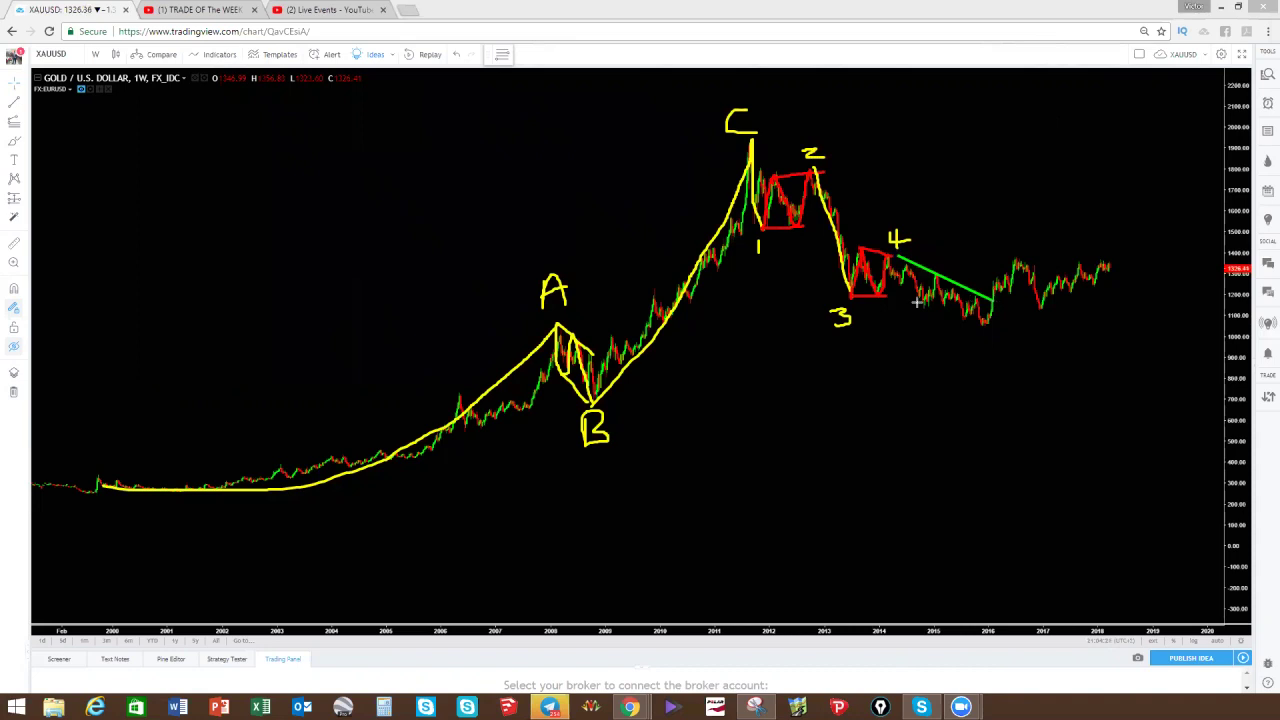
drag(892, 297, 998, 331)
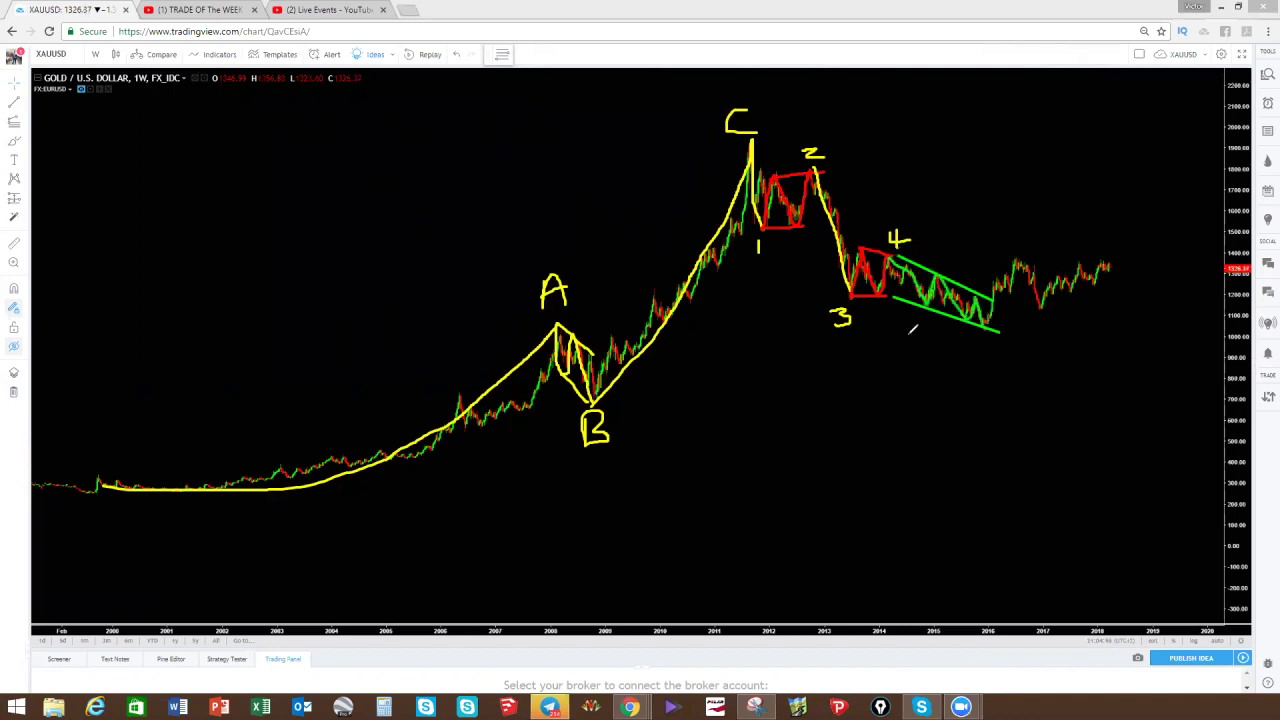
drag(919, 316, 919, 328)
drag(934, 259, 944, 268)
drag(962, 319, 966, 335)
drag(971, 280, 976, 290)
drag(984, 338, 990, 352)
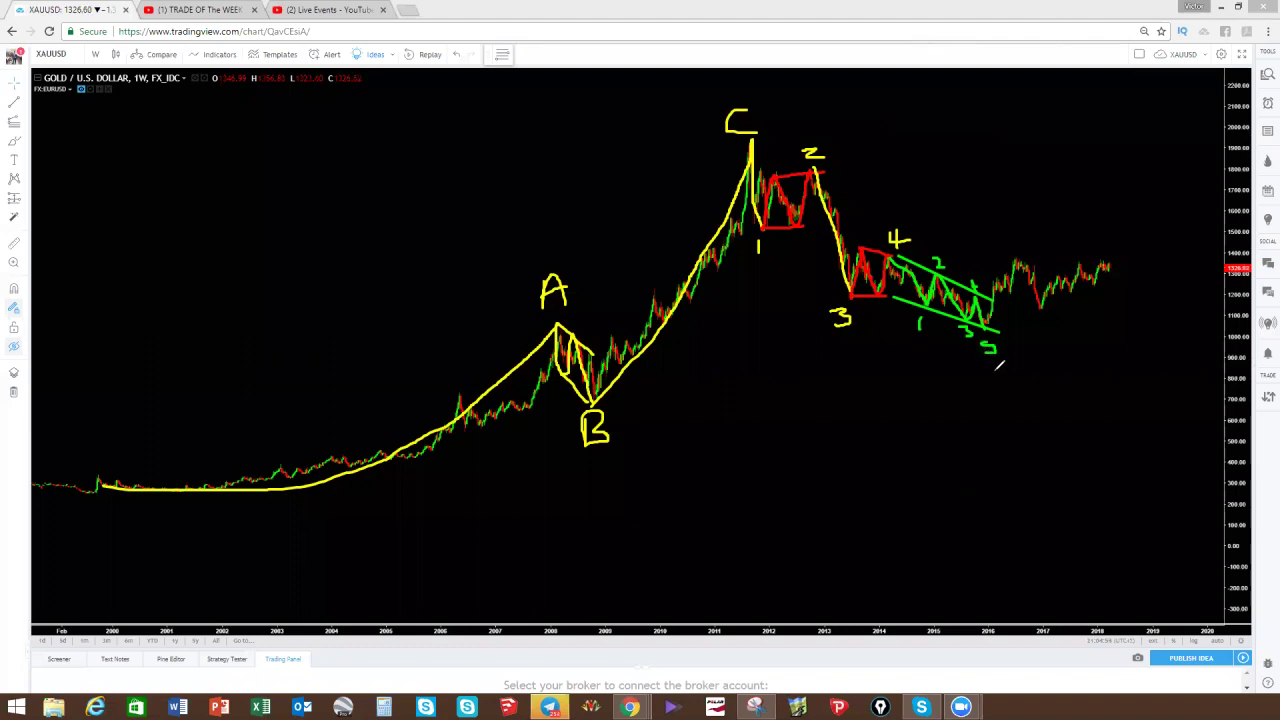
Mark the late-2015 low with a yellow 5 and circle the yellow labels A, B, C, 1, 2, 3 and 5.
mouse_move(1004, 371)
mouse_down()
mouse_move(986, 378)
mouse_move(1006, 384)
mouse_up()
mouse_move(842, 303)
mouse_down()
mouse_move(834, 335)
mouse_move(846, 303)
mouse_up()
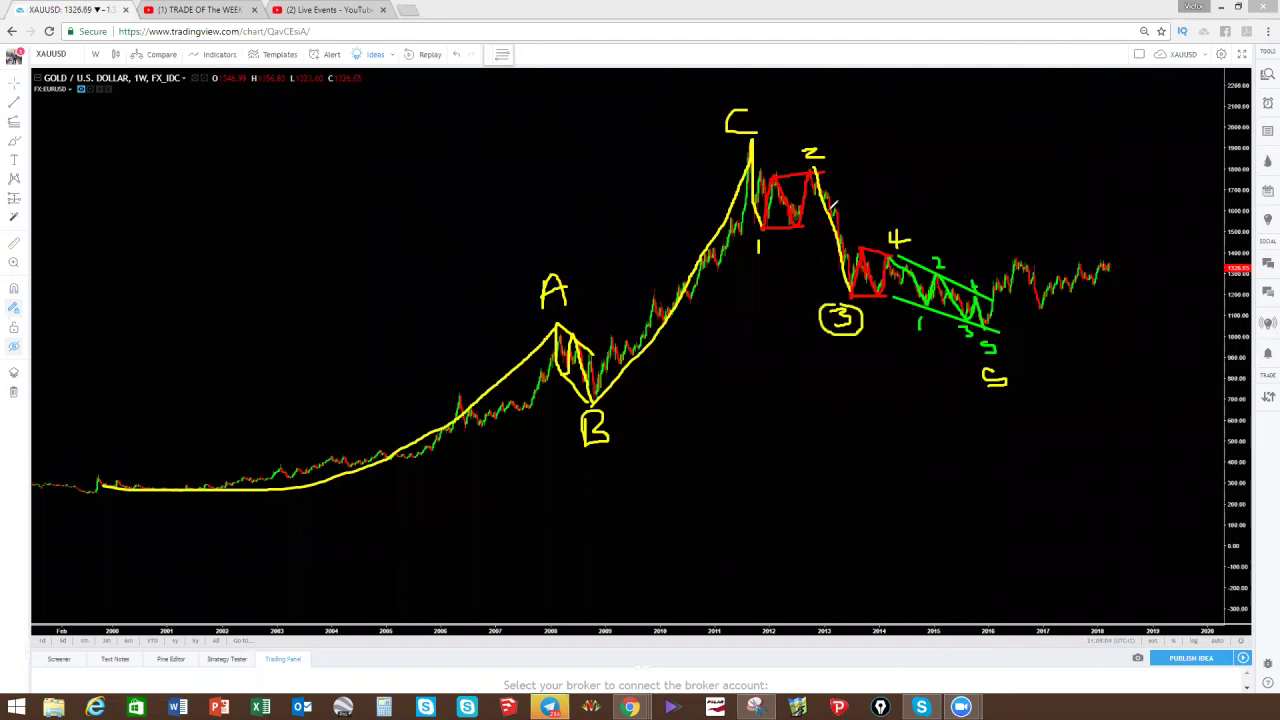
drag(824, 142, 822, 164)
mouse_move(742, 97)
mouse_down()
mouse_move(778, 136)
mouse_move(734, 98)
mouse_up()
mouse_move(562, 266)
mouse_down()
mouse_move(530, 284)
mouse_move(568, 294)
mouse_move(574, 280)
mouse_up()
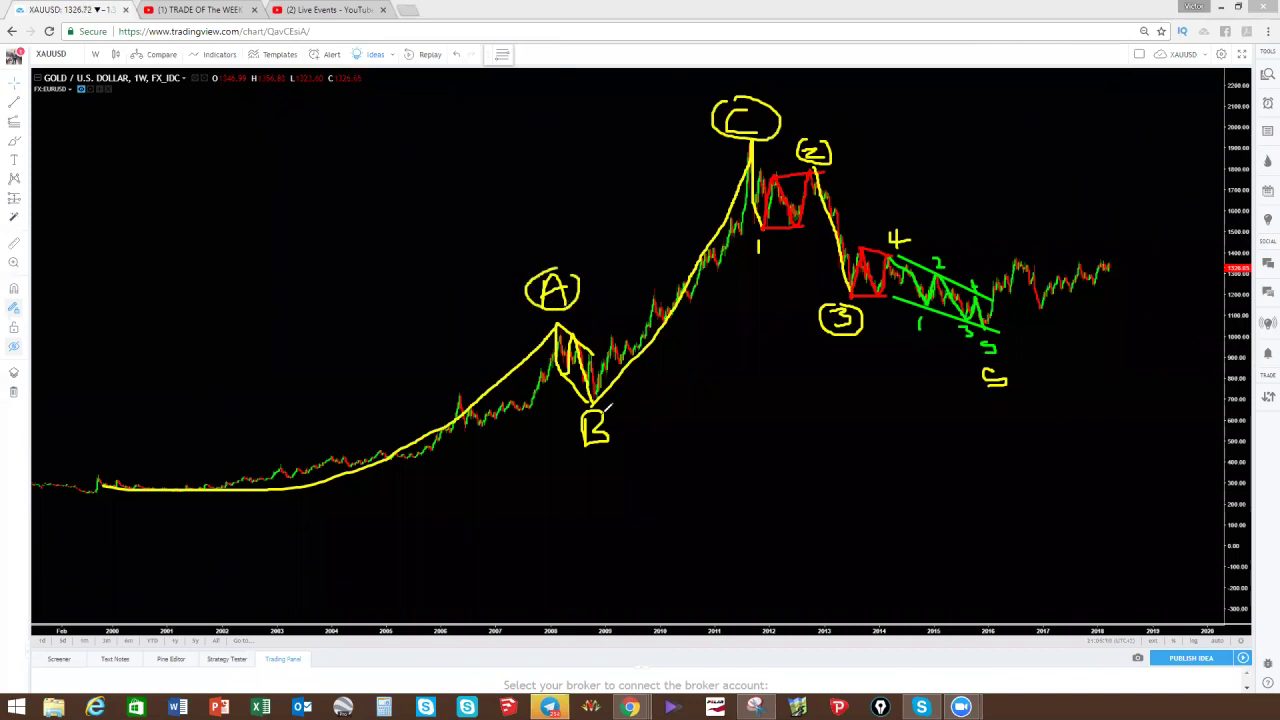
mouse_move(585, 408)
mouse_down()
mouse_move(566, 432)
mouse_move(604, 457)
mouse_move(600, 410)
mouse_up()
drag(758, 236, 756, 262)
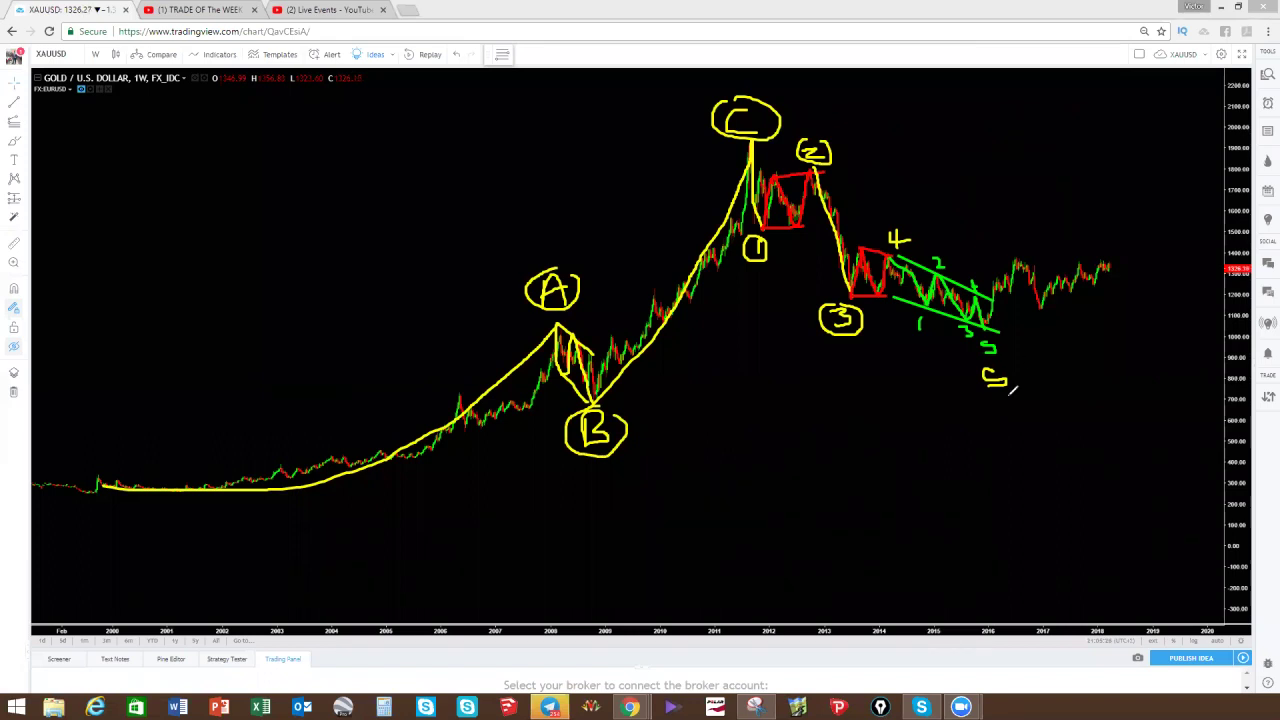
mouse_move(984, 359)
mouse_down()
mouse_move(1026, 390)
mouse_move(1021, 371)
mouse_up()
Label the 2016 high W in yellow and outline the sideways correction following it in red, projected slightly beyond the current price.
mouse_move(1006, 235)
mouse_down()
mouse_move(1012, 250)
mouse_move(1028, 236)
mouse_up()
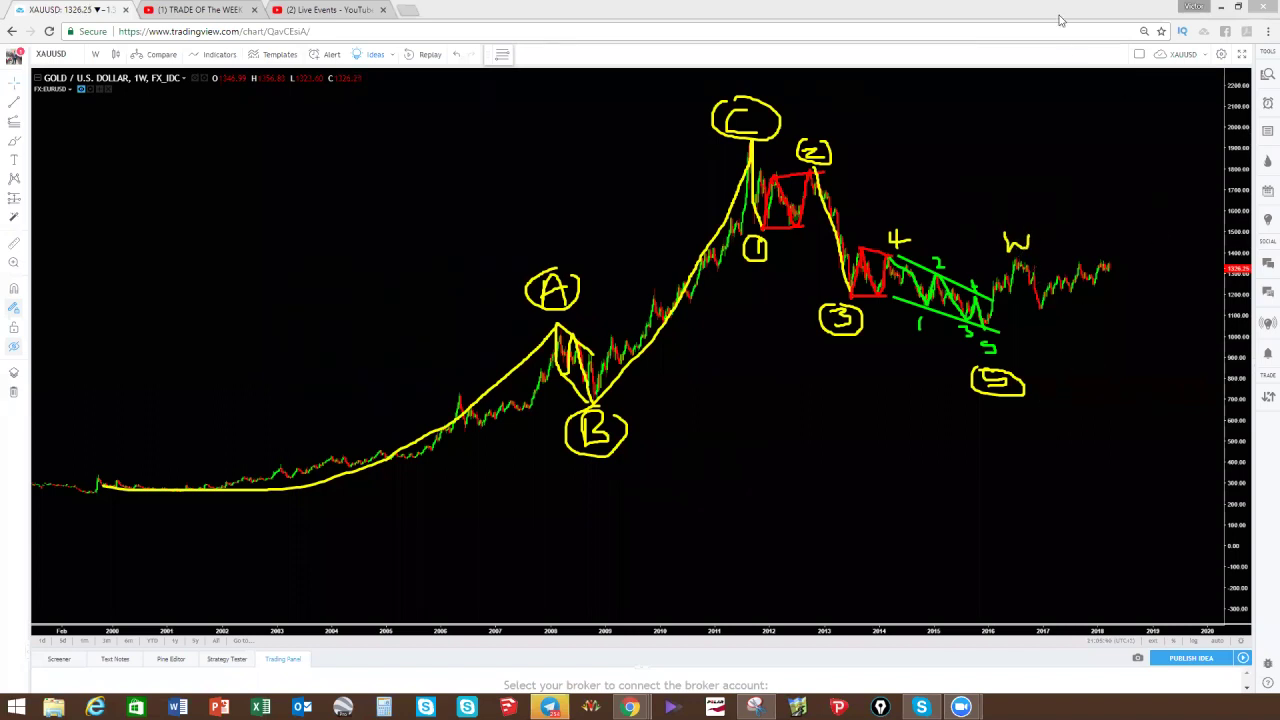
mouse_move(1016, 258)
mouse_down()
mouse_move(1049, 306)
mouse_move(1108, 260)
mouse_up()
mouse_move(1016, 260)
mouse_down()
mouse_move(1118, 243)
mouse_move(1136, 310)
mouse_up()
drag(1042, 307, 1140, 310)
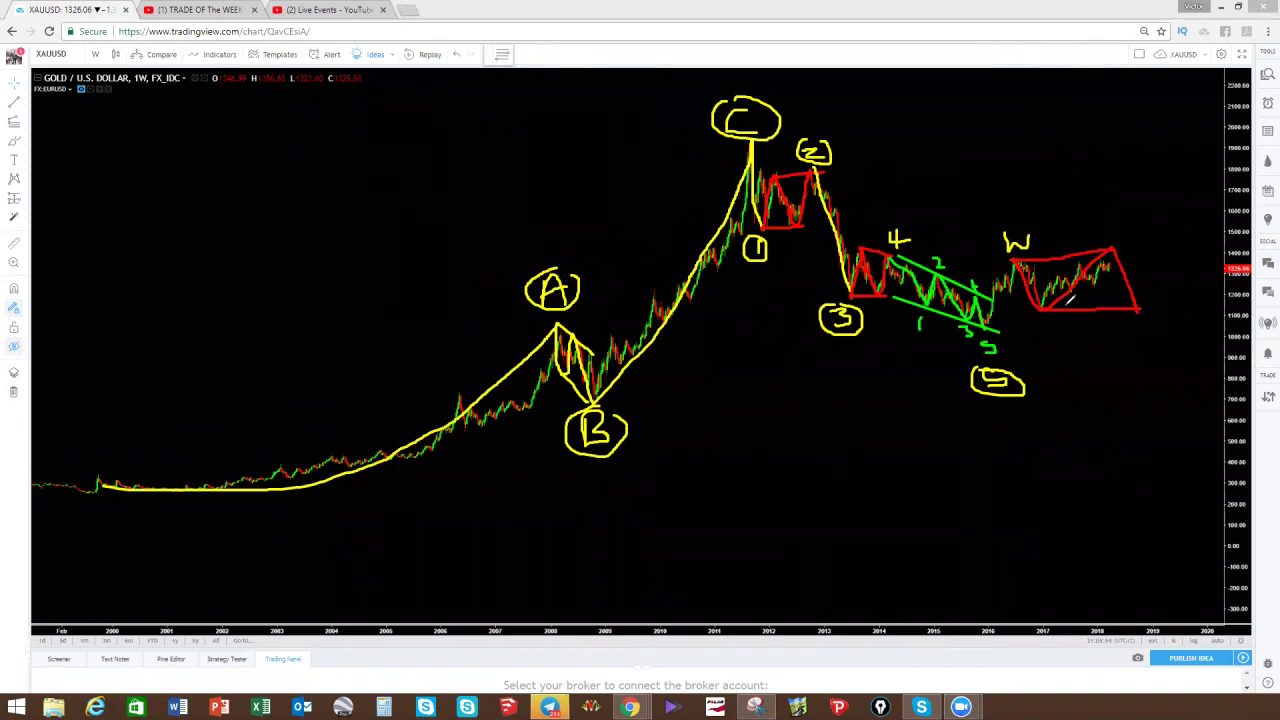
Label the red correction's end X and a projected higher high Y in yellow, and circle W, X, Y and 4.
mouse_move(1133, 327)
mouse_down()
mouse_move(1154, 313)
mouse_move(1122, 318)
mouse_move(1160, 322)
mouse_move(1148, 304)
mouse_up()
mouse_move(1170, 198)
mouse_down()
mouse_move(1182, 224)
mouse_move(1150, 227)
mouse_up()
mouse_move(1032, 228)
mouse_down()
mouse_move(1012, 220)
mouse_move(998, 240)
mouse_move(1041, 234)
mouse_move(1030, 216)
mouse_up()
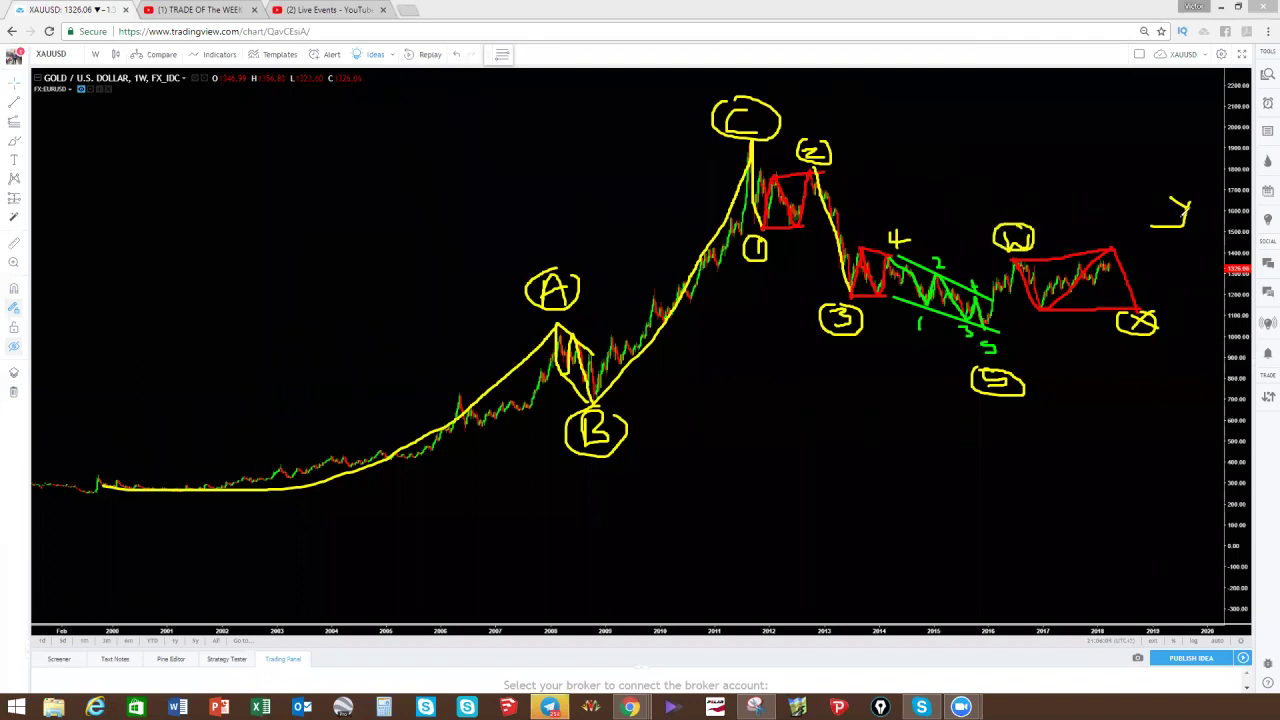
mouse_move(1168, 224)
mouse_down()
mouse_move(1200, 217)
mouse_move(1189, 185)
mouse_move(1172, 190)
mouse_up()
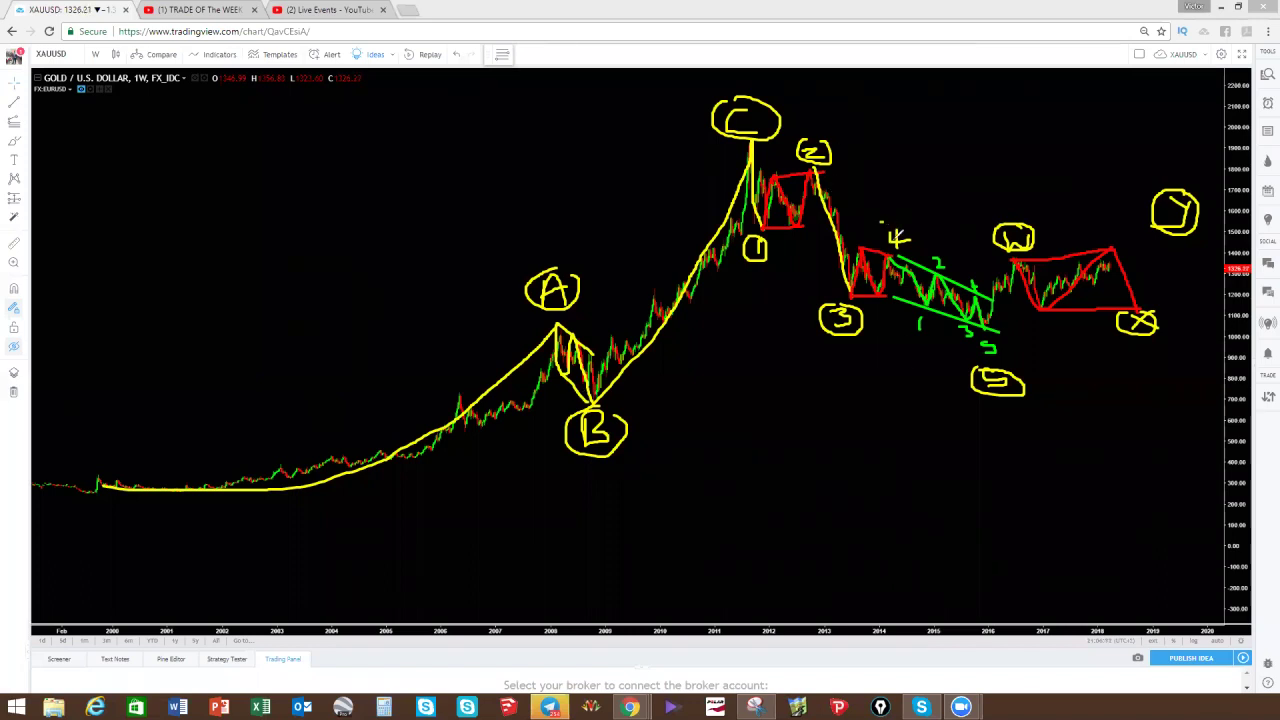
drag(898, 222, 884, 226)
Add larger purple labels: W above the 2011 high, X below the 2015 low and Y above the projected high.
mouse_move(698, 46)
mouse_down()
mouse_move(750, 52)
mouse_move(712, 18)
mouse_move(680, 50)
mouse_move(765, 14)
mouse_up()
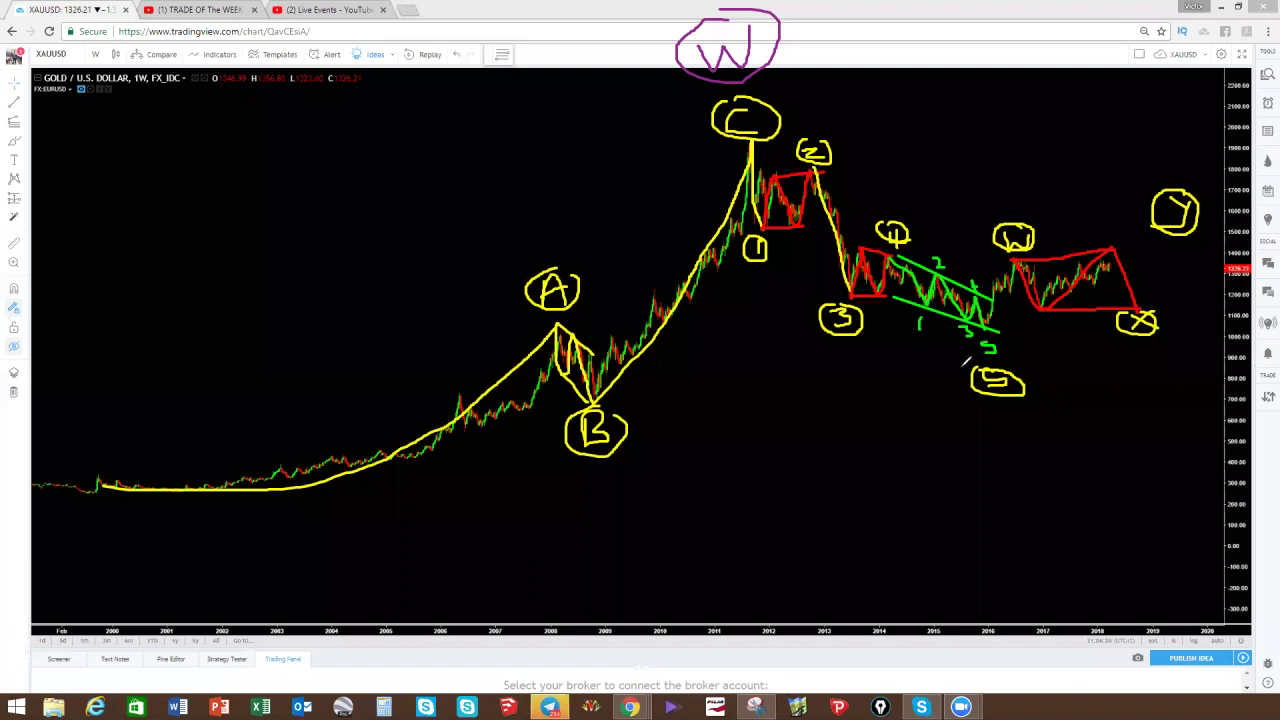
mouse_move(1006, 448)
mouse_down()
mouse_move(1030, 414)
mouse_move(1045, 455)
mouse_move(1050, 428)
mouse_up()
mouse_move(1172, 90)
mouse_down()
mouse_move(1215, 150)
mouse_move(1240, 100)
mouse_up()
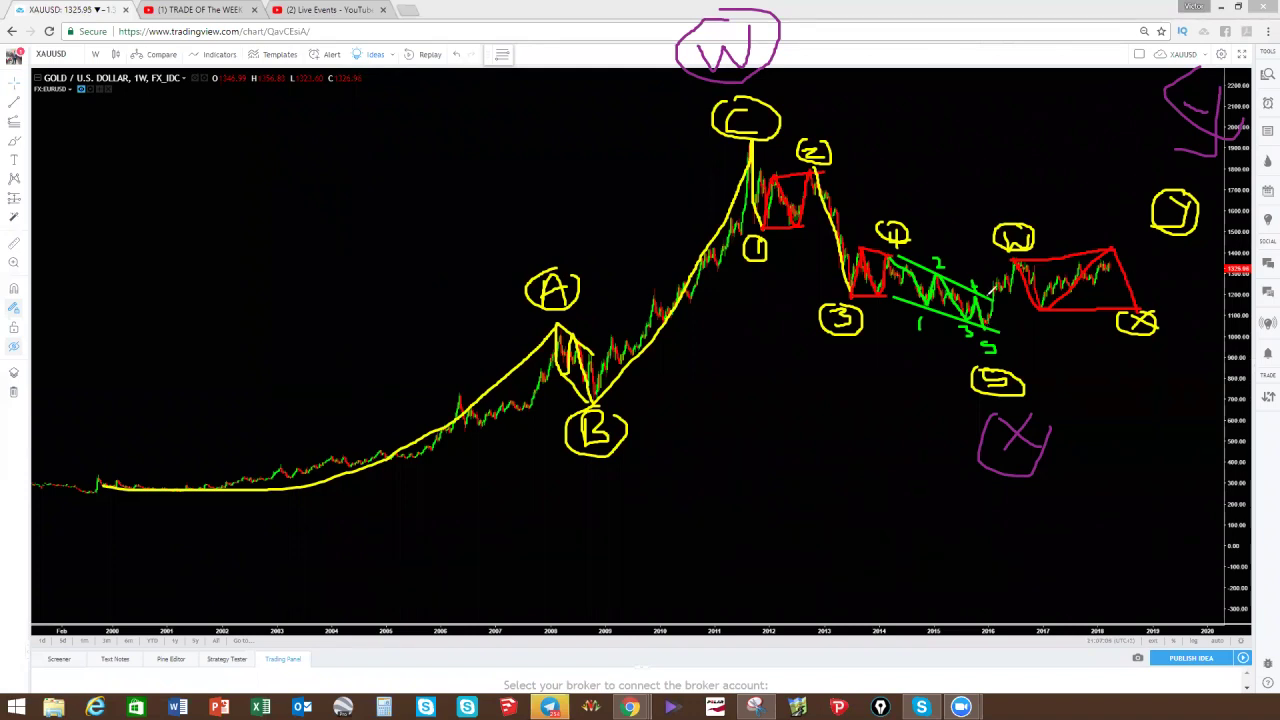
Draw yellow legs from the 2015 low to W and from X to Y, and circle the 2017–2018 price action.
drag(992, 320, 1004, 286)
drag(1136, 306, 1170, 238)
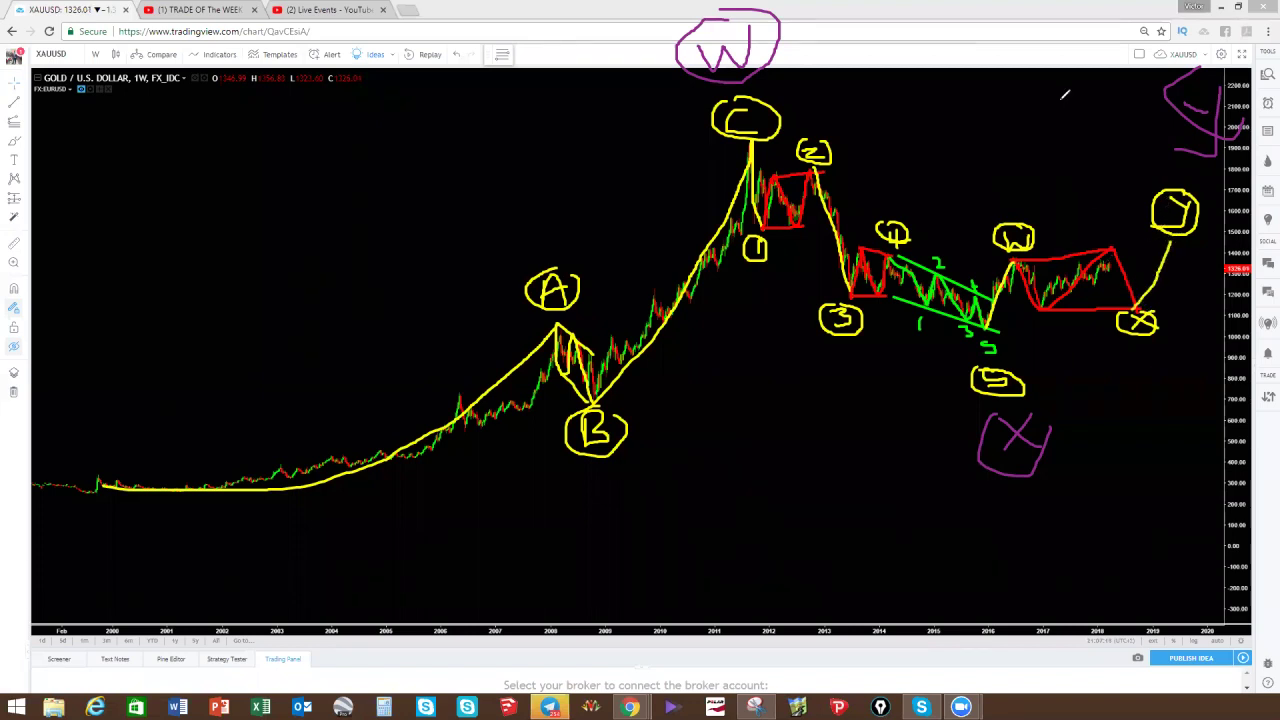
mouse_move(1108, 248)
mouse_down()
mouse_move(1070, 318)
mouse_move(1106, 295)
mouse_move(1120, 238)
mouse_up()
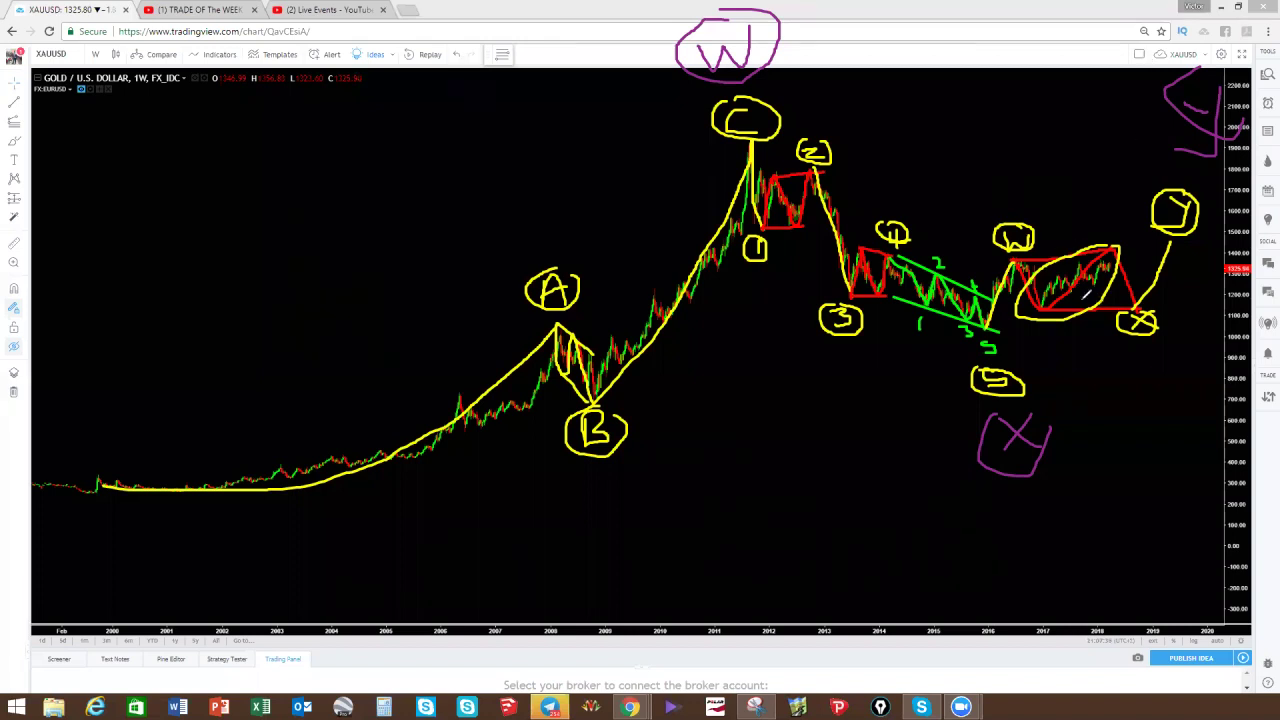
Clear all the annotations and switch the gold chart to the 1 day interval.
key(Escape)
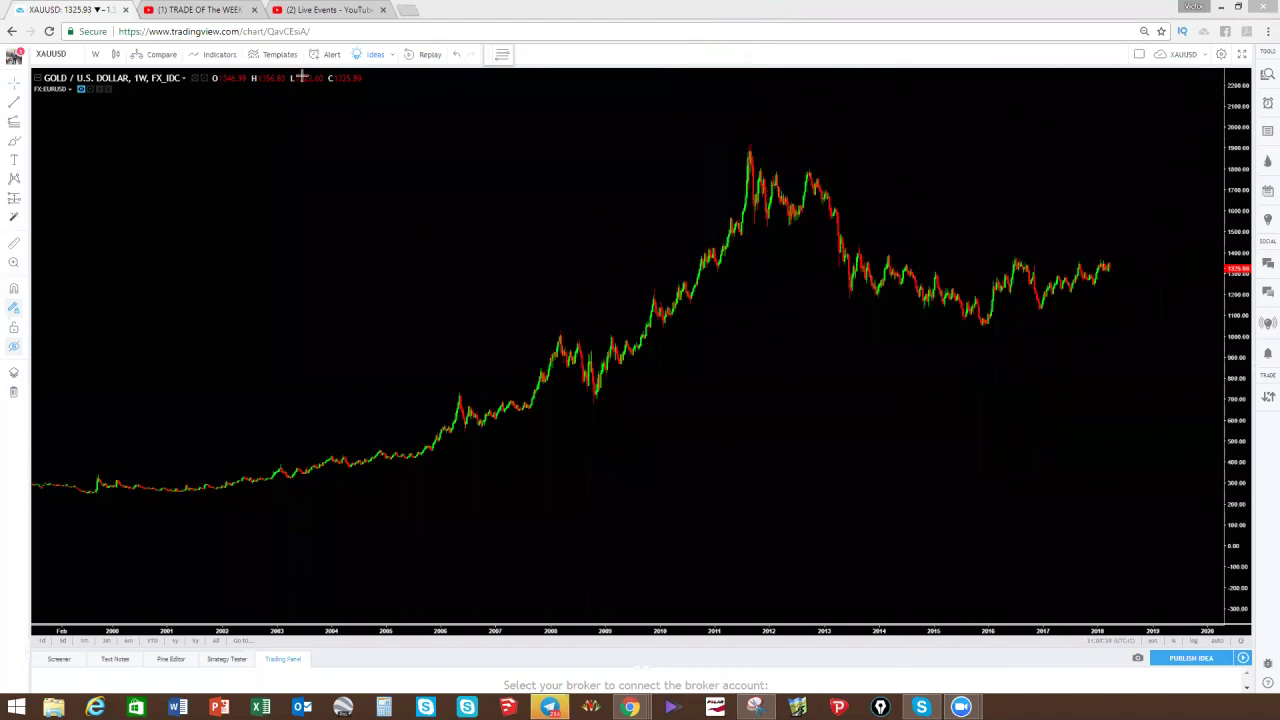
click(95, 54)
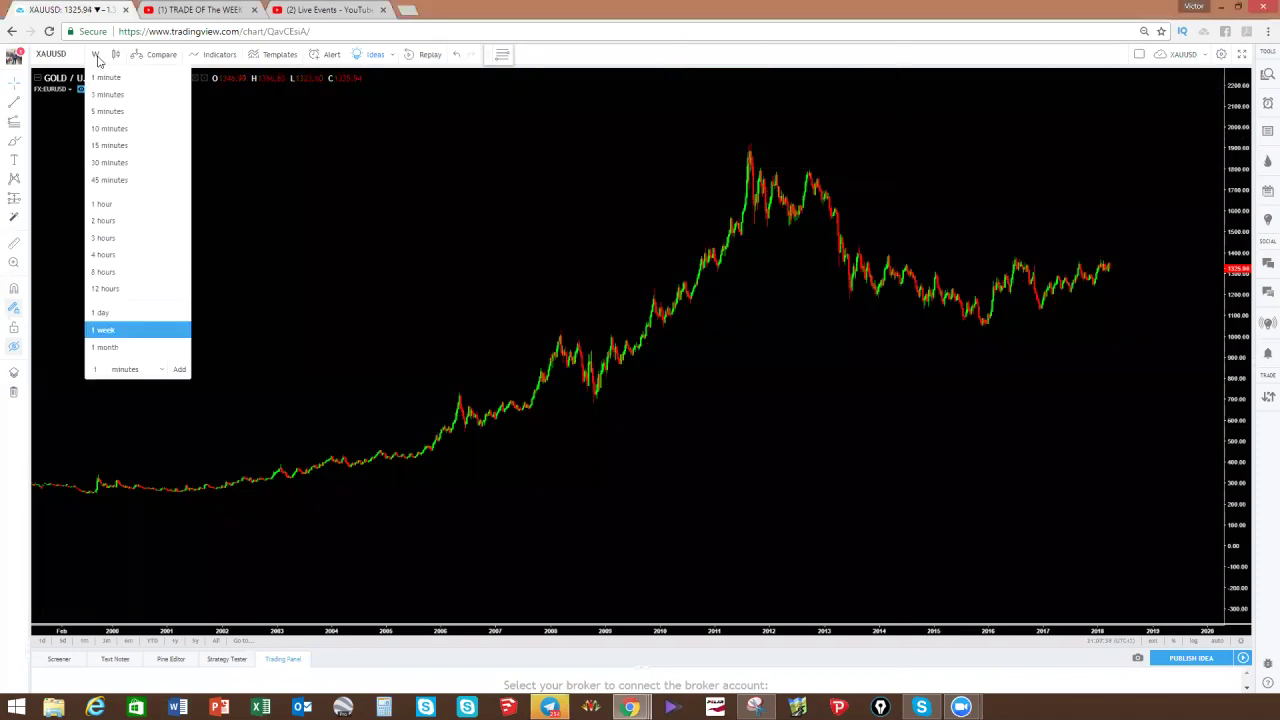
click(109, 314)
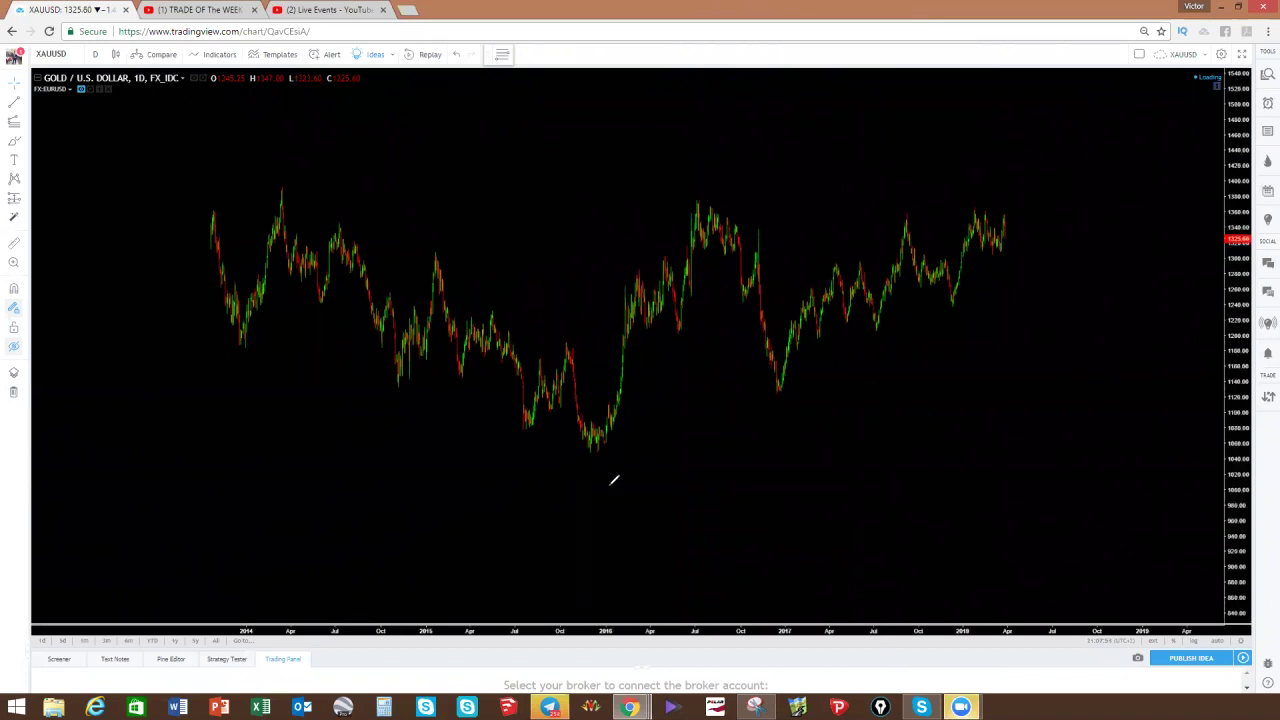
Enlarge the daily price action and mark the late-2015 low with a circled yellow 5 and the 2016 high with W.
mouse_move(572, 487)
mouse_down()
mouse_move(601, 496)
mouse_move(567, 524)
mouse_move(592, 478)
mouse_up()
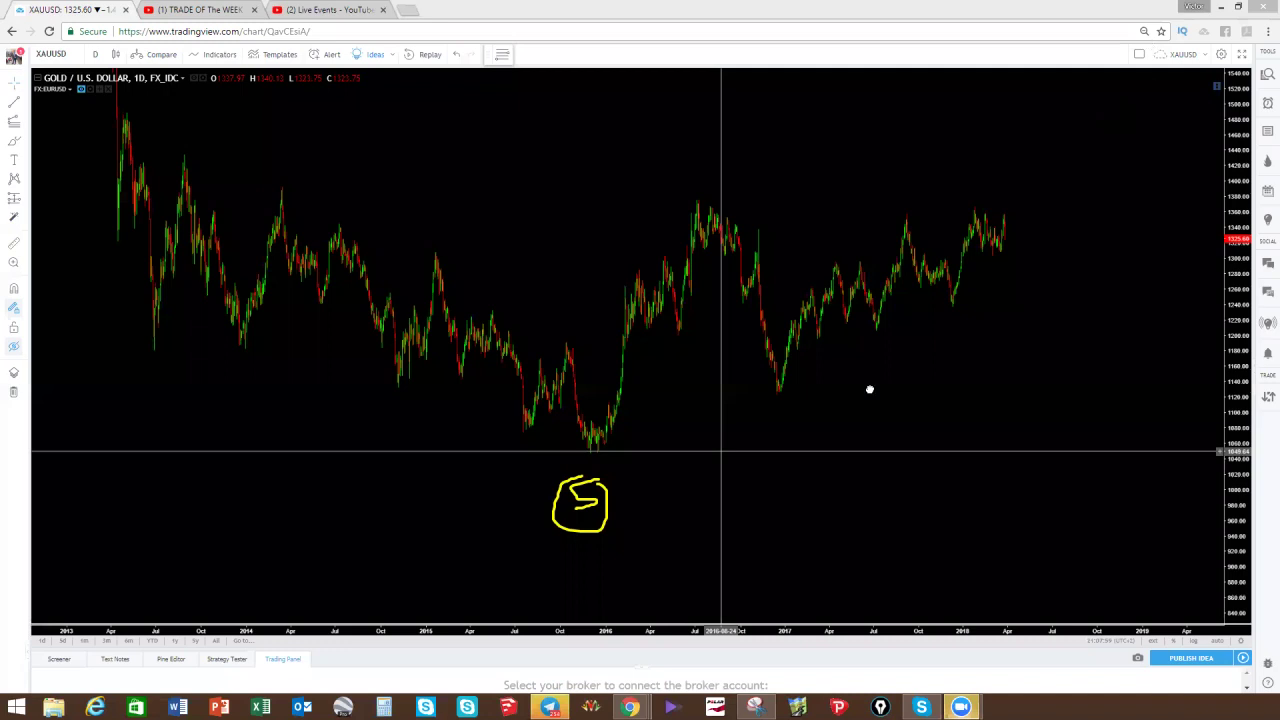
key(Escape)
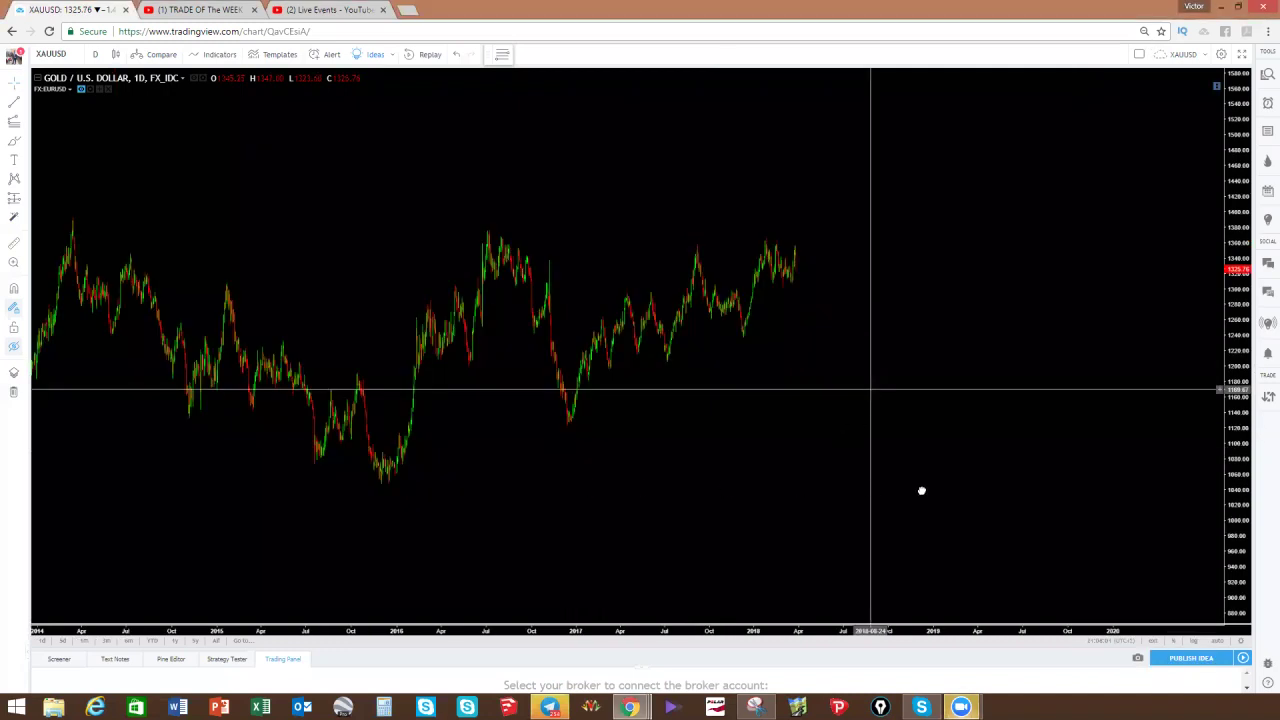
scroll(999, 311, up, 2)
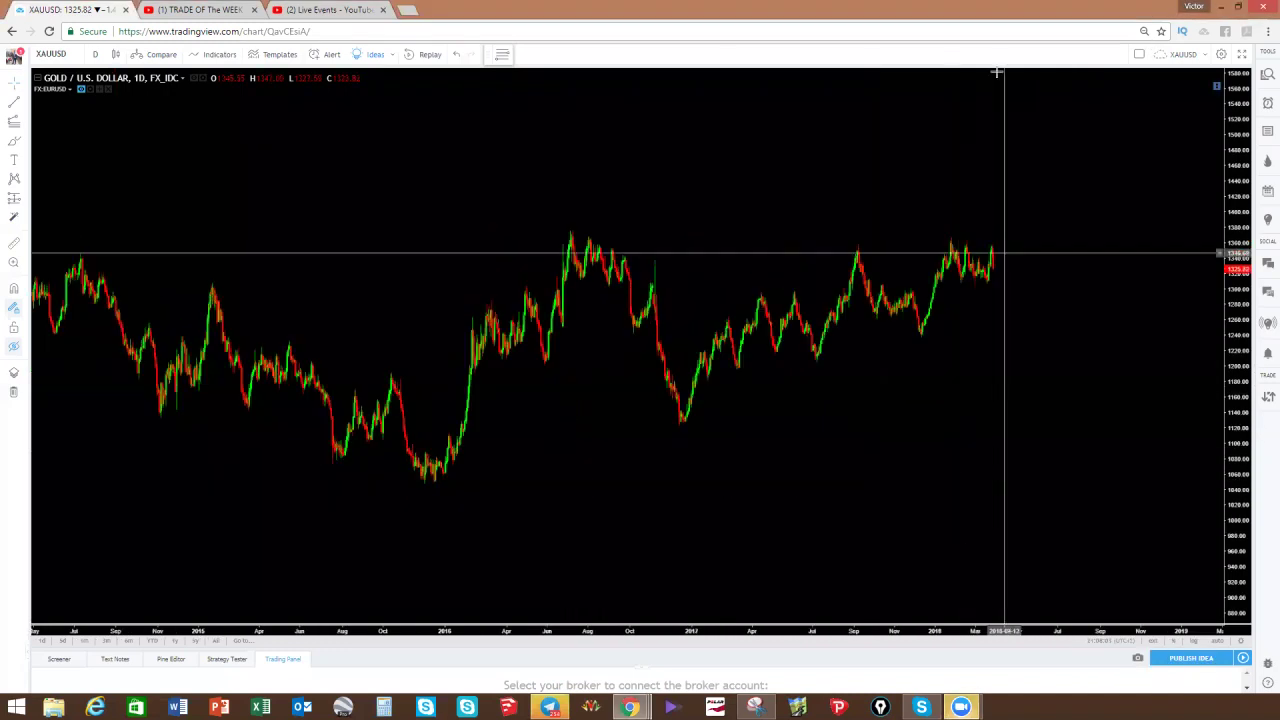
mouse_move(430, 515)
mouse_down()
mouse_move(418, 525)
mouse_move(437, 537)
mouse_move(412, 548)
mouse_up()
drag(458, 504, 461, 511)
mouse_move(551, 185)
mouse_down()
mouse_move(566, 195)
mouse_move(581, 184)
mouse_up()
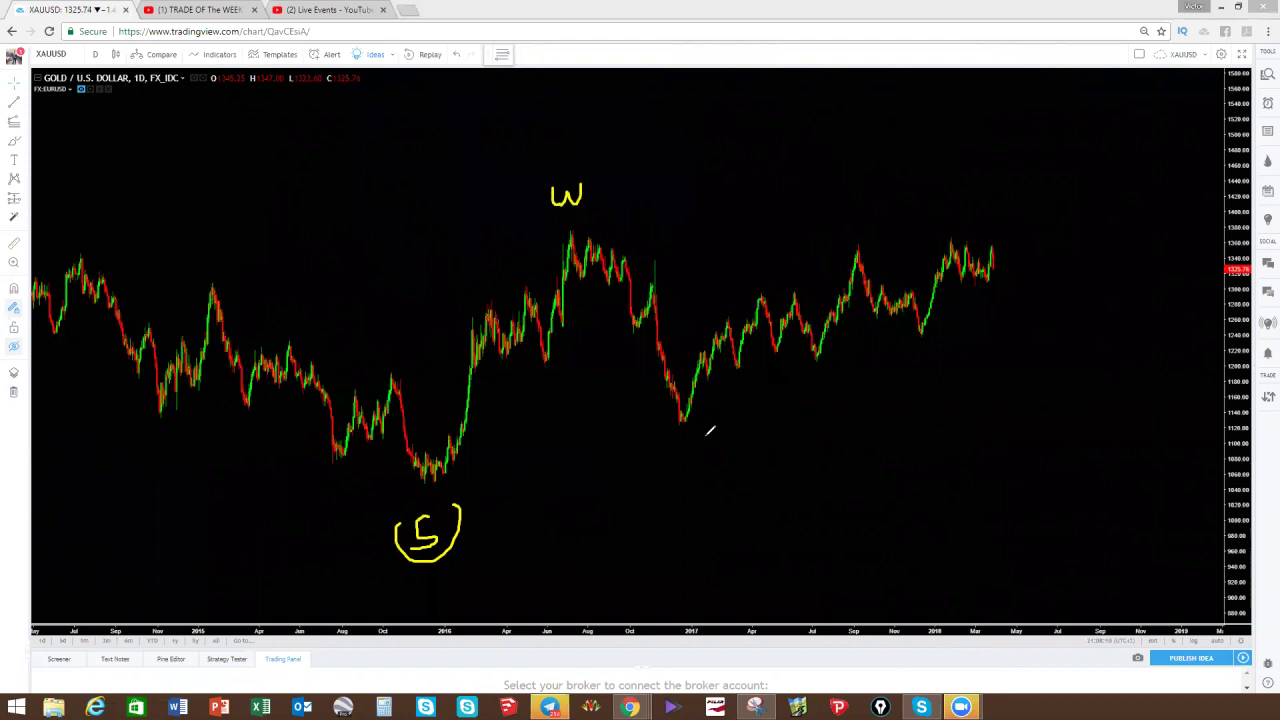
Trace the correction after W in yellow: down to the late-2016 low, up to a projected 2018 peak, then sharply down.
mouse_move(590, 243)
mouse_down()
mouse_move(677, 409)
mouse_move(942, 288)
mouse_move(1037, 202)
mouse_move(1052, 305)
mouse_up()
drag(1061, 421, 1055, 430)
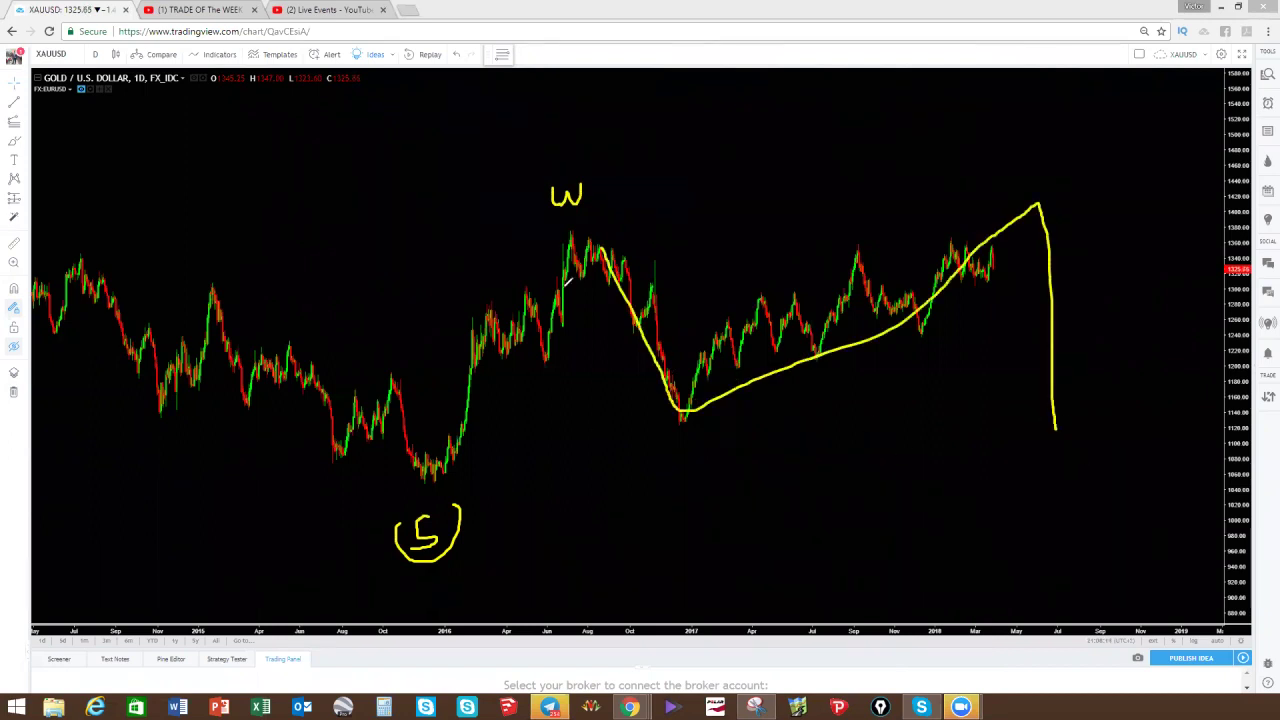
Label the end of the projected 2018 drop with a yellow X and the projected high above it with Y.
mouse_move(1032, 481)
mouse_down()
mouse_move(1075, 450)
mouse_move(1106, 474)
mouse_up()
mouse_move(1157, 140)
mouse_down()
mouse_move(1175, 160)
mouse_move(1147, 179)
mouse_up()
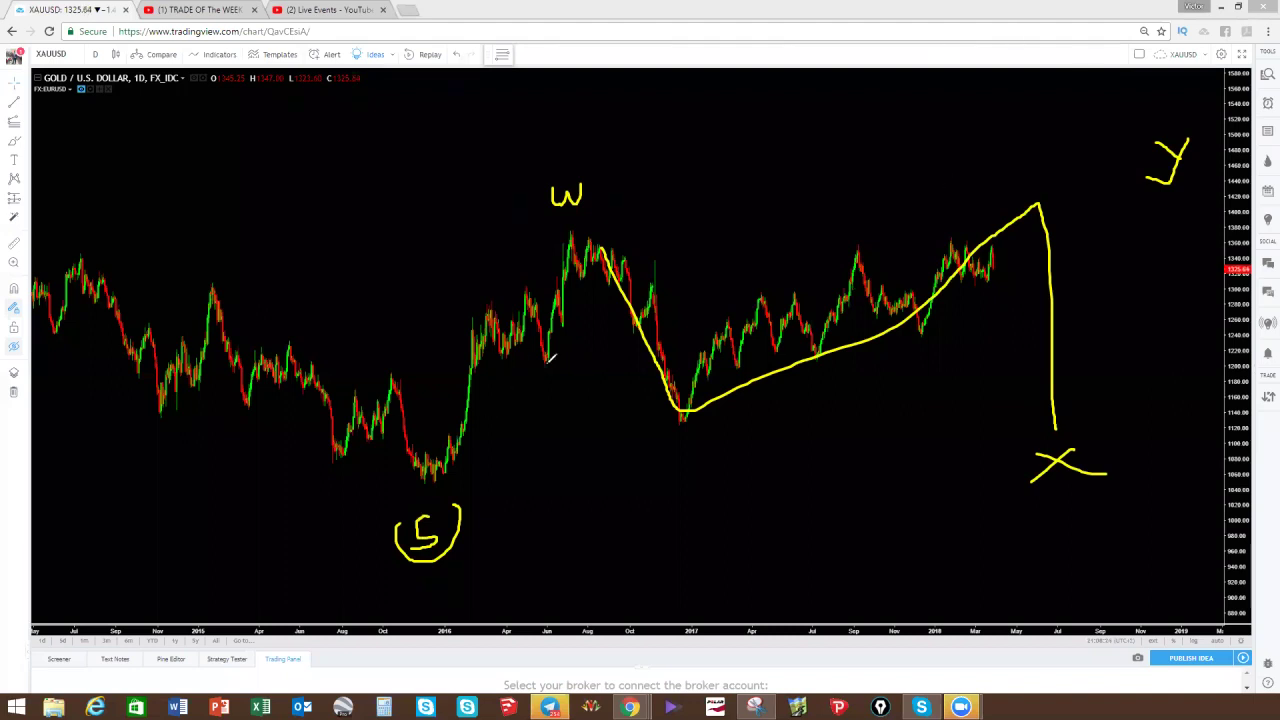
Bound the spring 2016 consolidation with two red lines and trace the three-leg rise from the circled 5 to W in yellow.
mouse_move(549, 358)
mouse_down()
mouse_move(498, 362)
mouse_move(493, 292)
mouse_move(545, 278)
mouse_move(546, 357)
mouse_up()
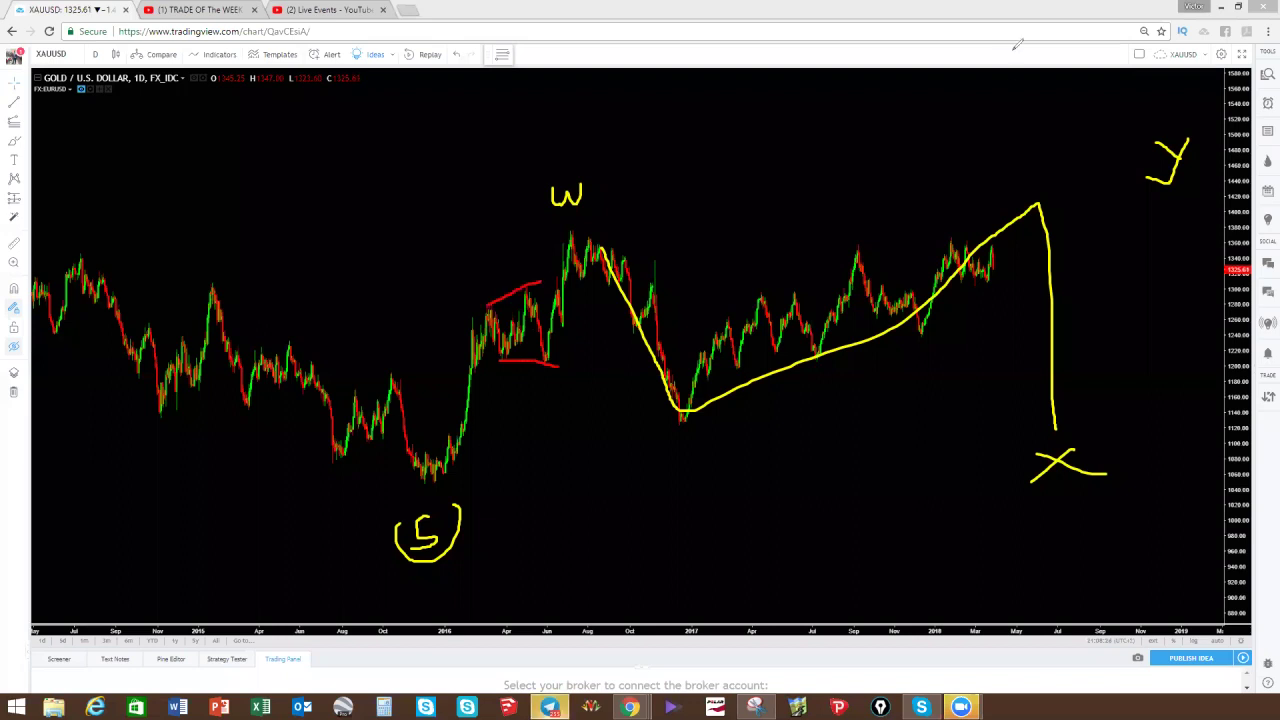
mouse_move(437, 474)
mouse_down()
mouse_move(496, 304)
mouse_move(541, 357)
mouse_up()
drag(568, 280, 571, 238)
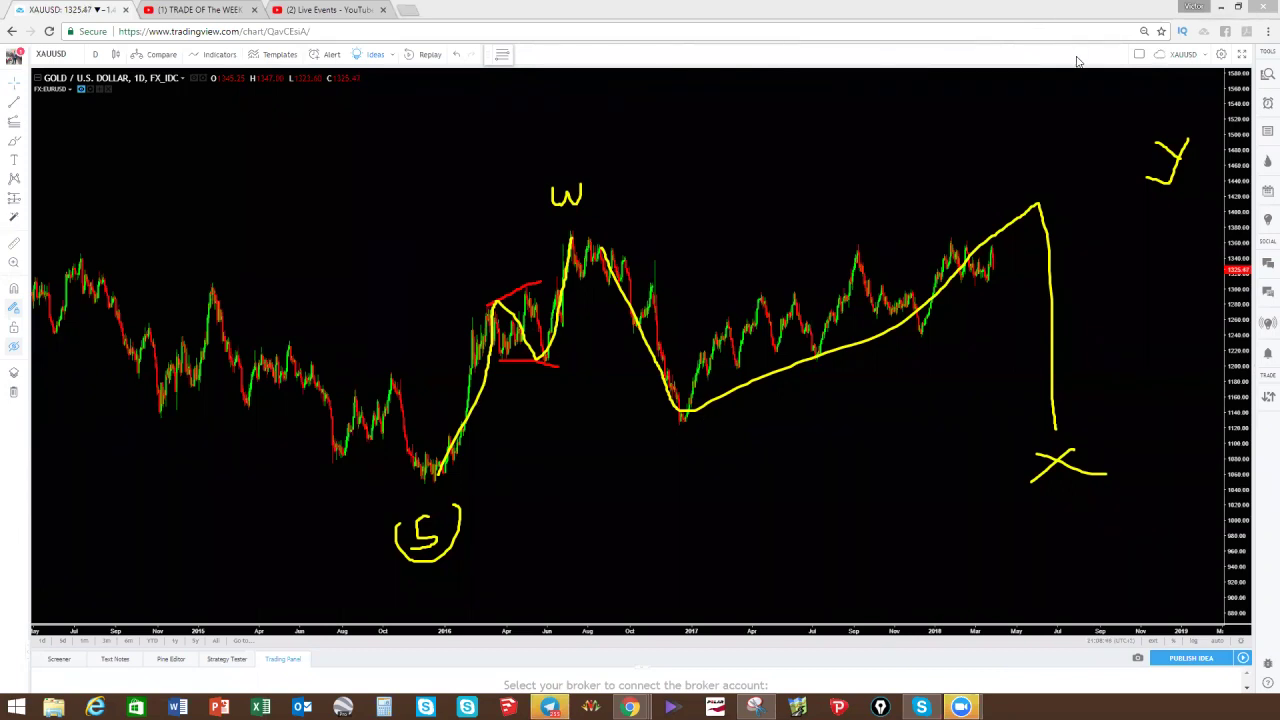
Trace the three-leg decline from W to the late-2016 low in red, and undo the extra red trace over the rise into W.
drag(579, 241, 625, 325)
mouse_move(655, 265)
mouse_down()
mouse_move(655, 336)
mouse_move(683, 432)
mouse_up()
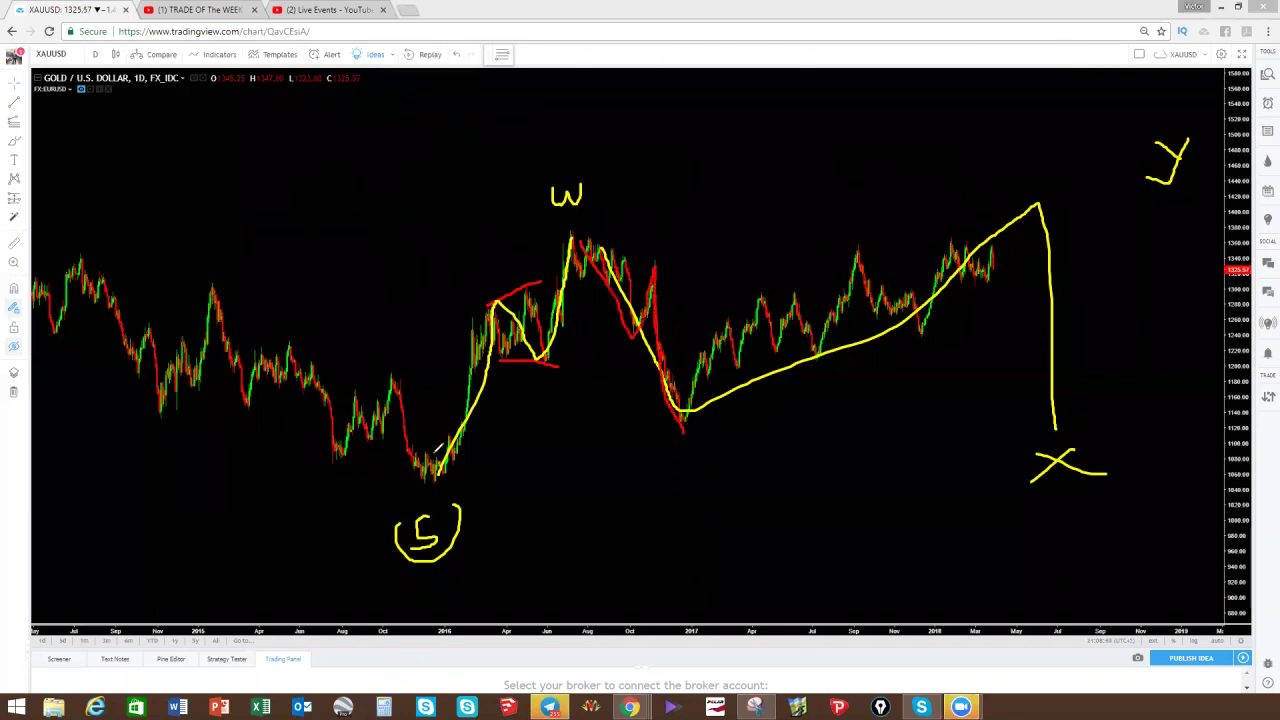
mouse_move(436, 476)
mouse_down()
mouse_move(496, 312)
mouse_move(540, 356)
mouse_move(571, 234)
mouse_up()
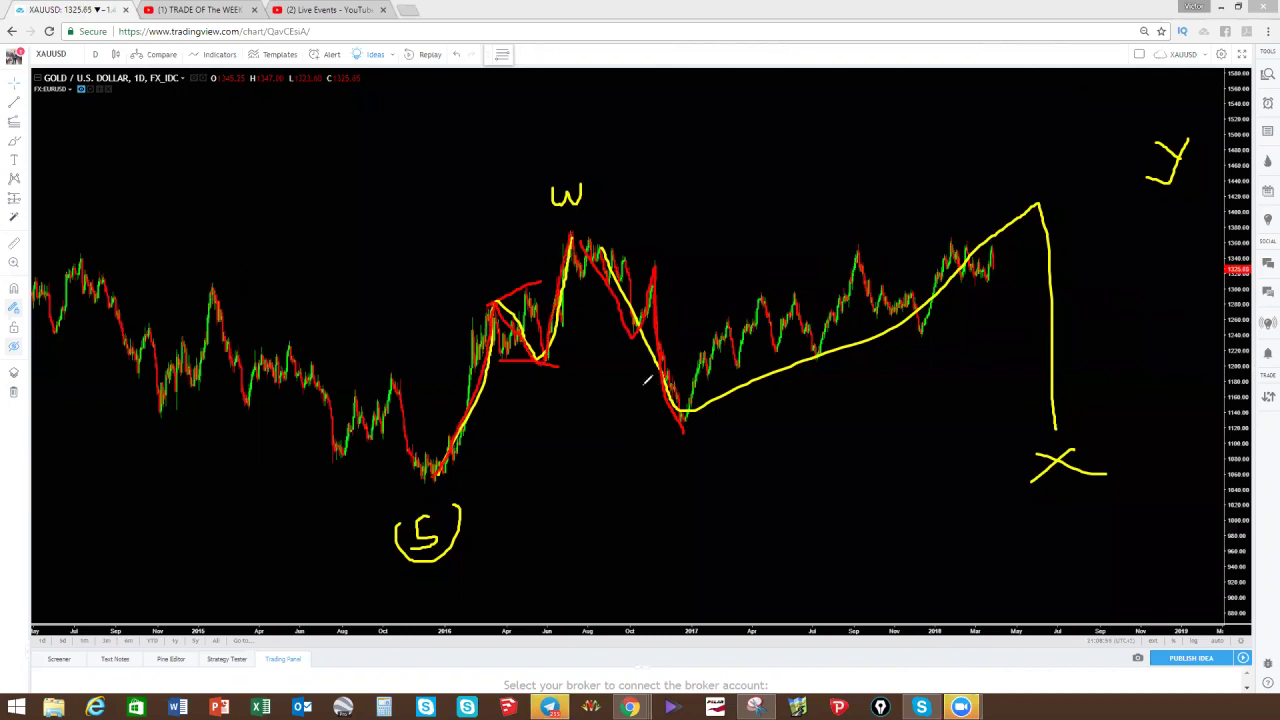
key(ctrl+z)
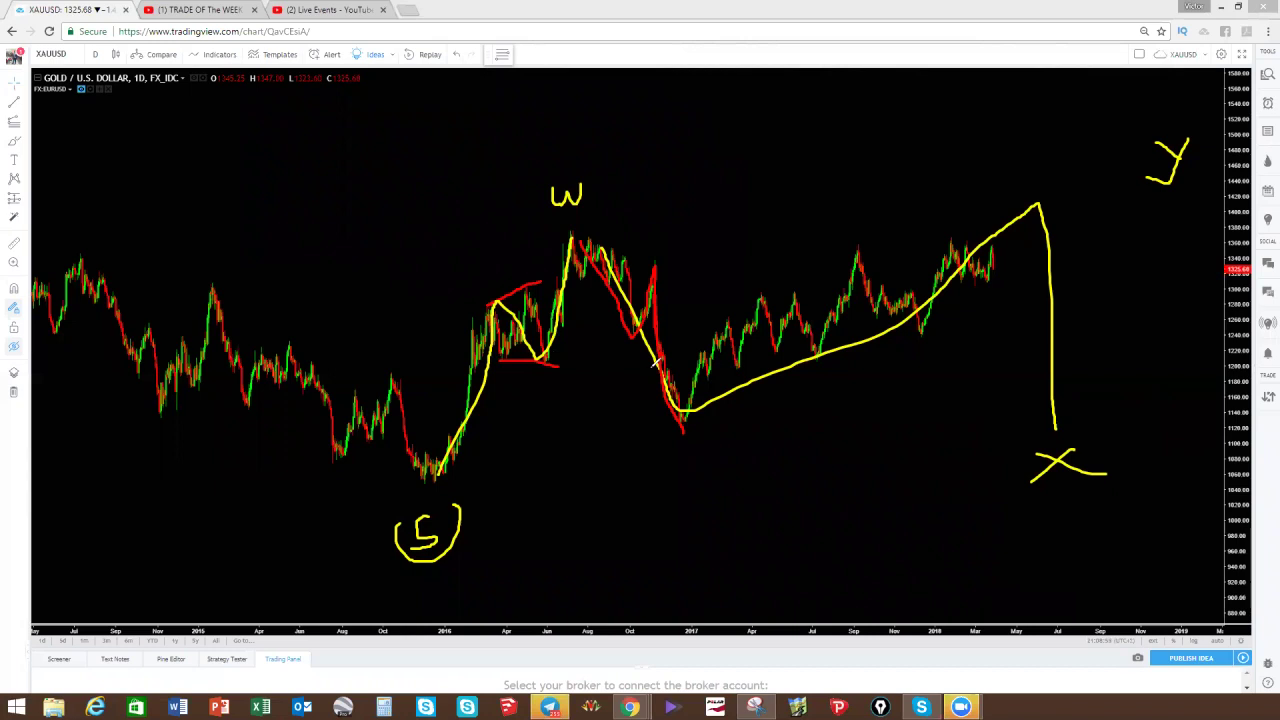
Circle the advance from the late-2016 low to the projected 2018 peak in red.
drag(1026, 205, 974, 206)
mouse_move(829, 204)
mouse_down()
mouse_move(742, 244)
mouse_move(678, 402)
mouse_move(836, 400)
mouse_move(918, 370)
mouse_up()
drag(1014, 284, 1030, 207)
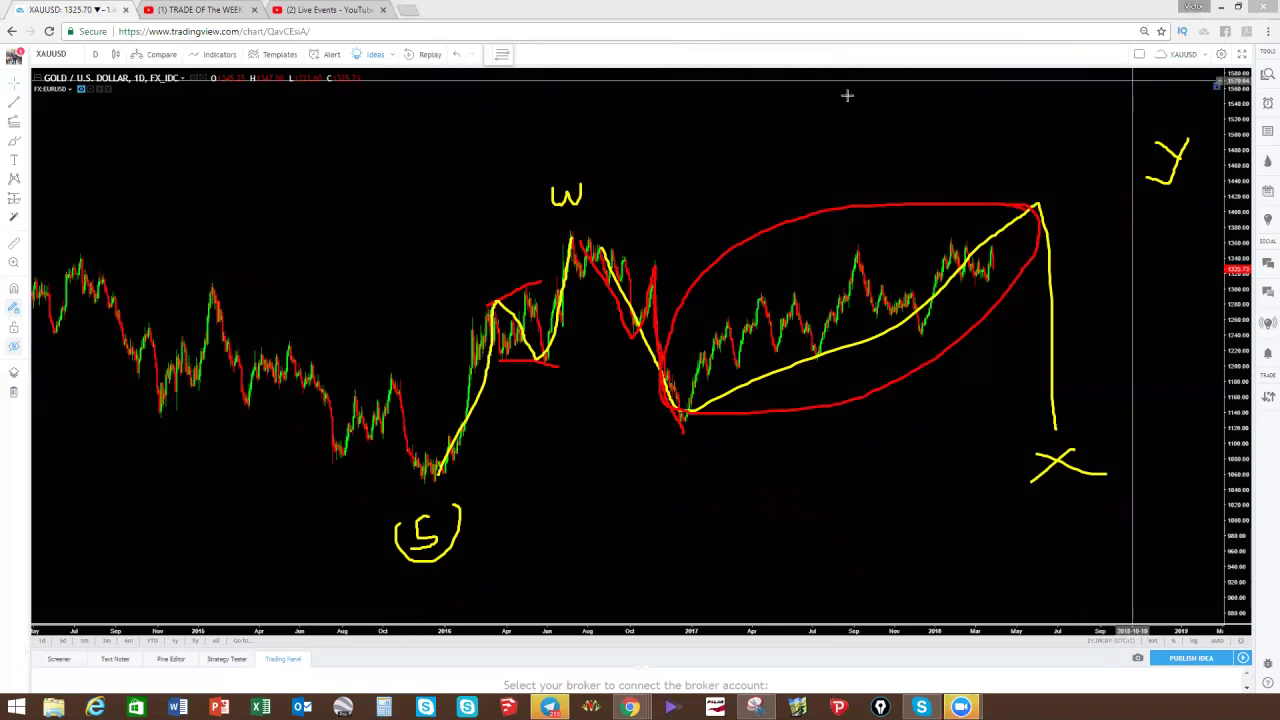
Clear all the annotations and enlarge the daily price action from mid-2016 to 2018.
key(Escape)
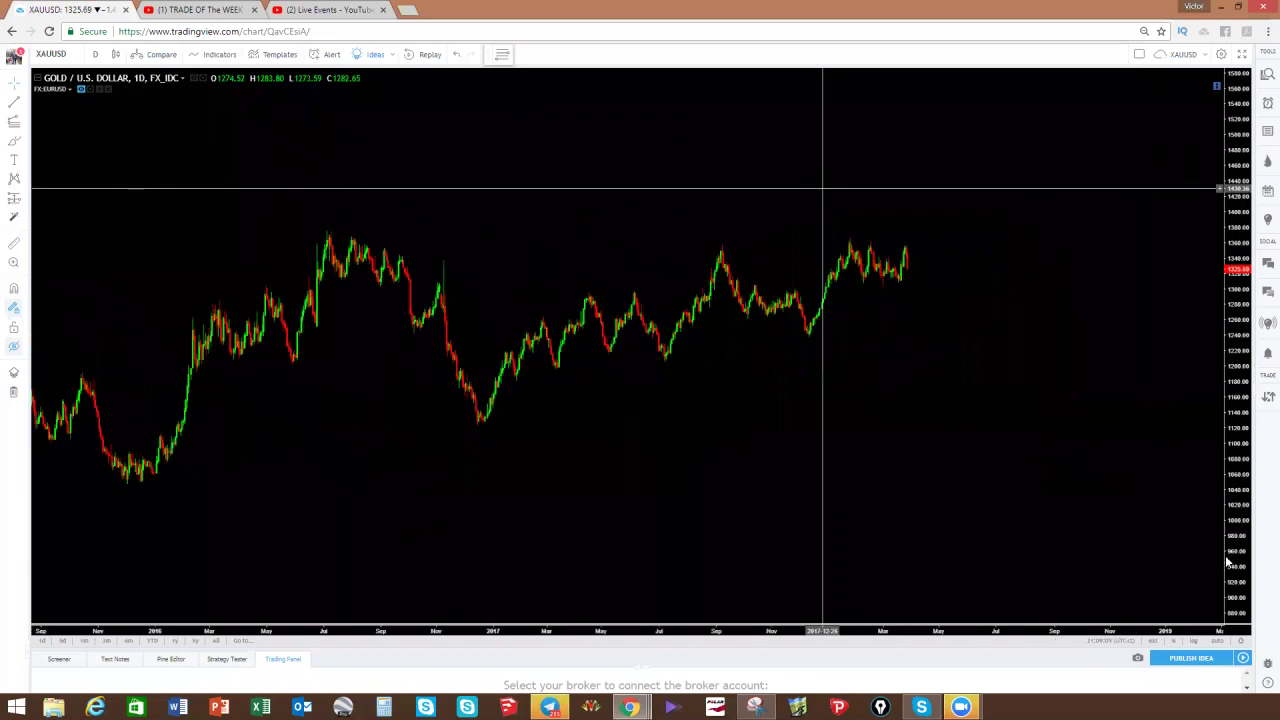
scroll(1245, 515, up, 1)
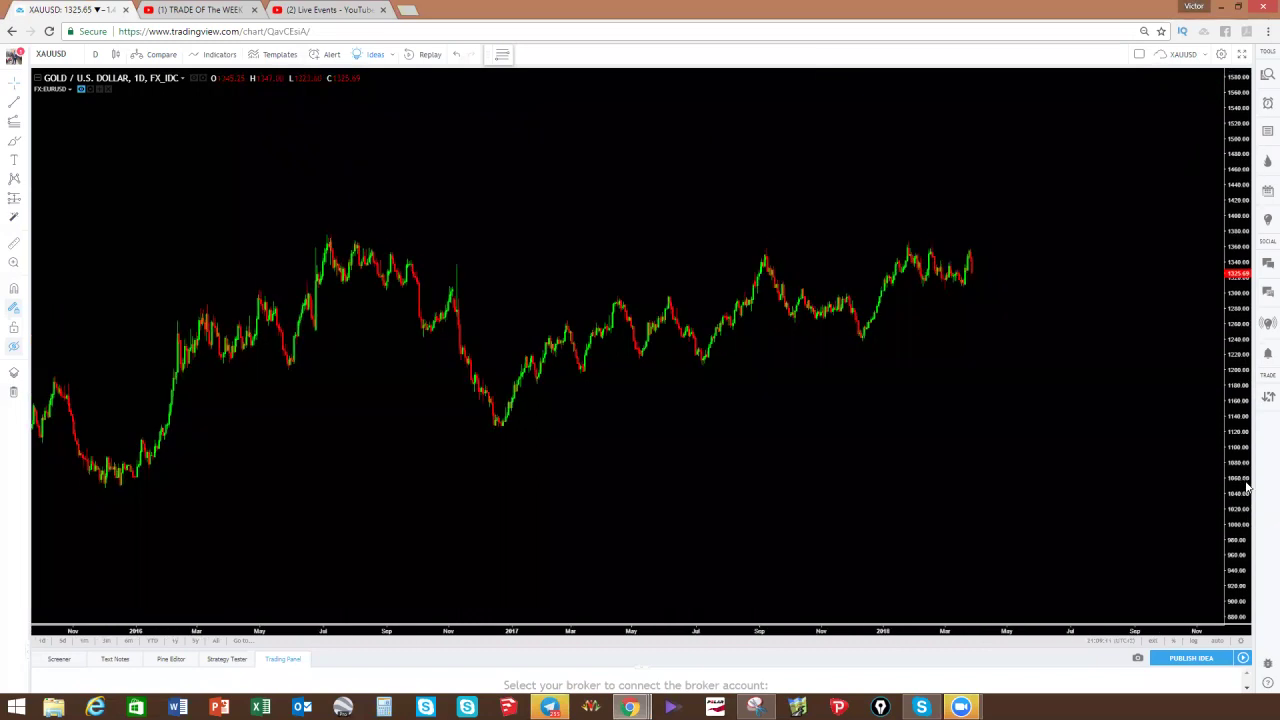
scroll(950, 455, up, 2)
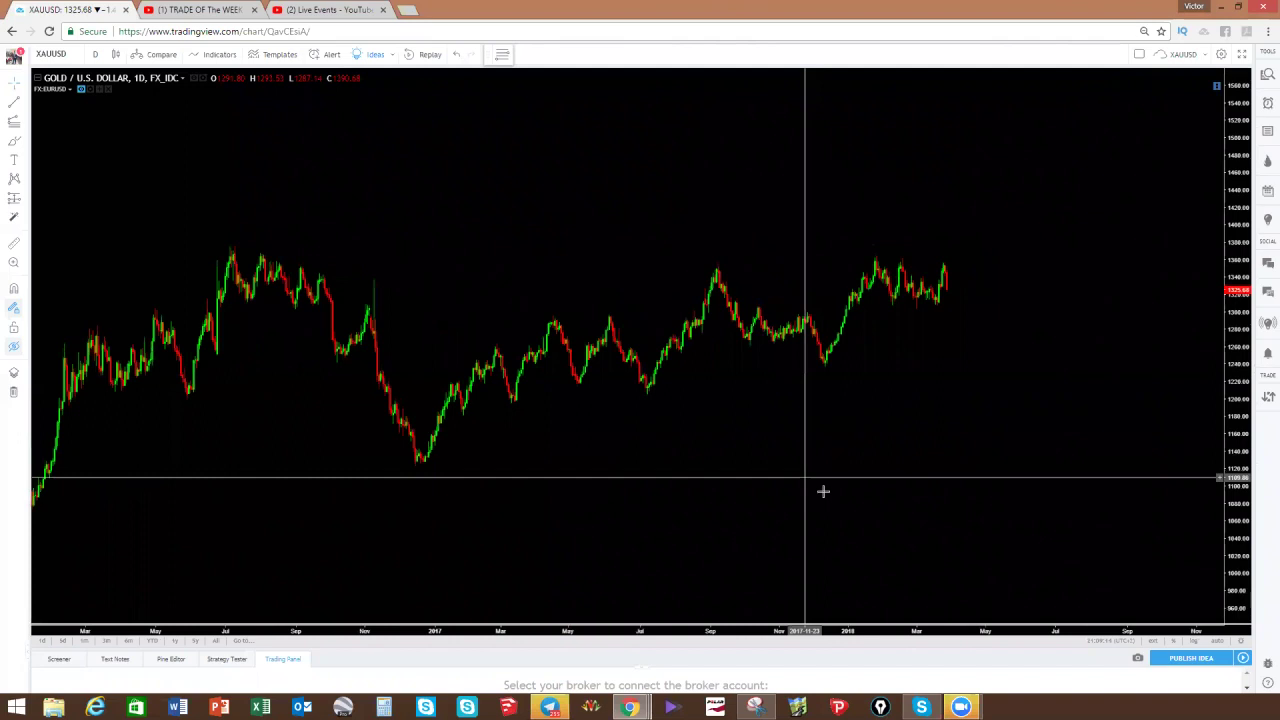
scroll(823, 490, up, 2)
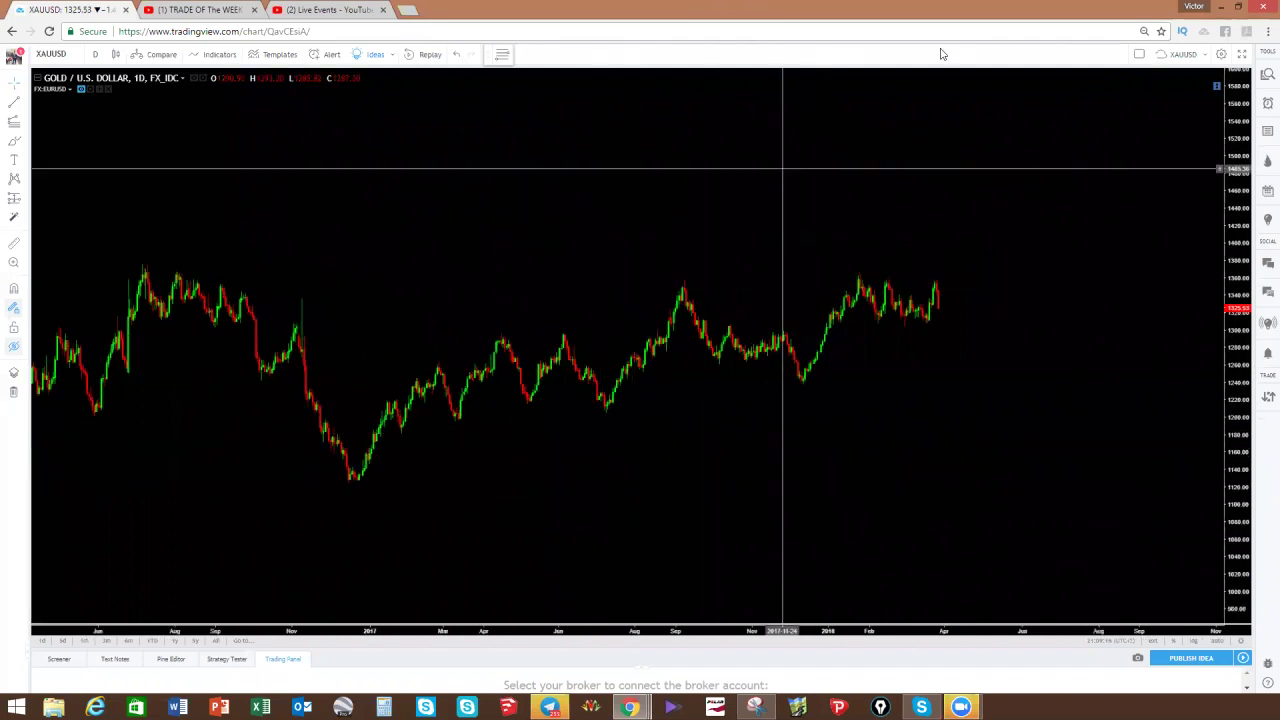
Circle the 2017–2018 advance in red and draw red vertical lines down from the December 2016 low and the latest price.
mouse_move(400, 392)
mouse_down()
mouse_move(534, 337)
mouse_move(943, 309)
mouse_move(937, 300)
mouse_up()
drag(577, 433, 428, 412)
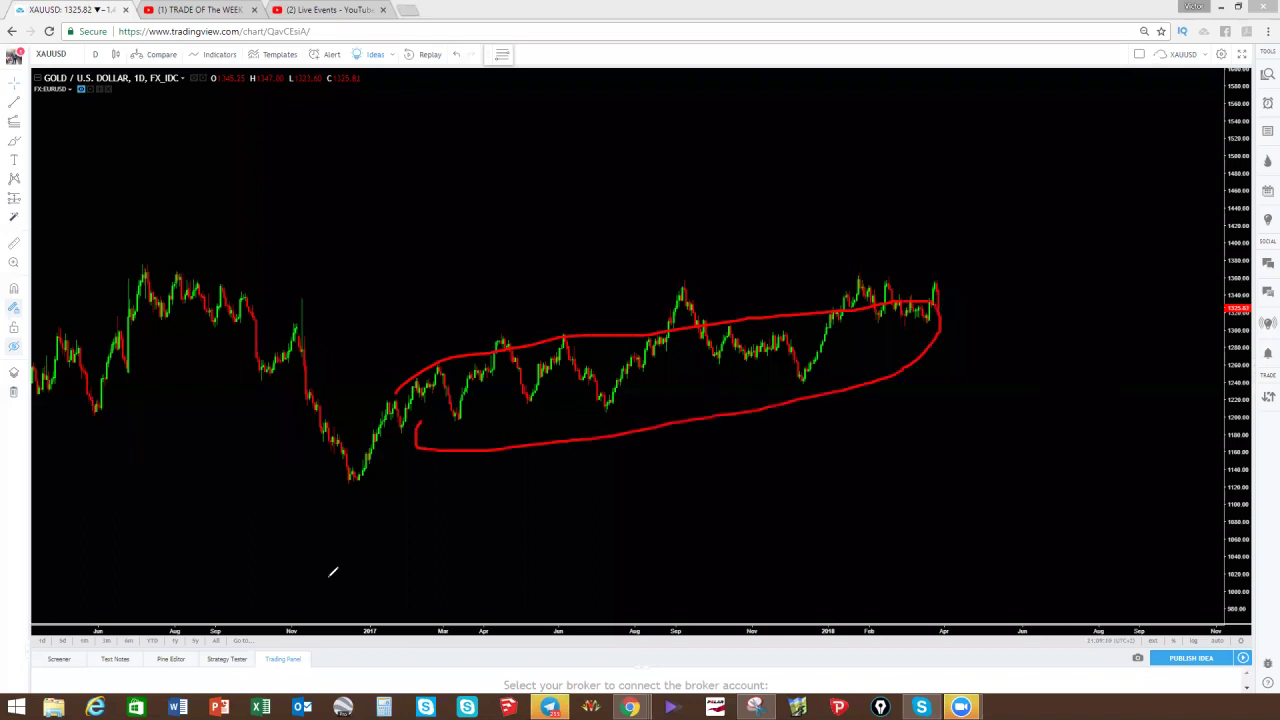
drag(355, 612, 354, 480)
mouse_move(944, 292)
mouse_down()
mouse_move(942, 478)
mouse_move(962, 598)
mouse_up()
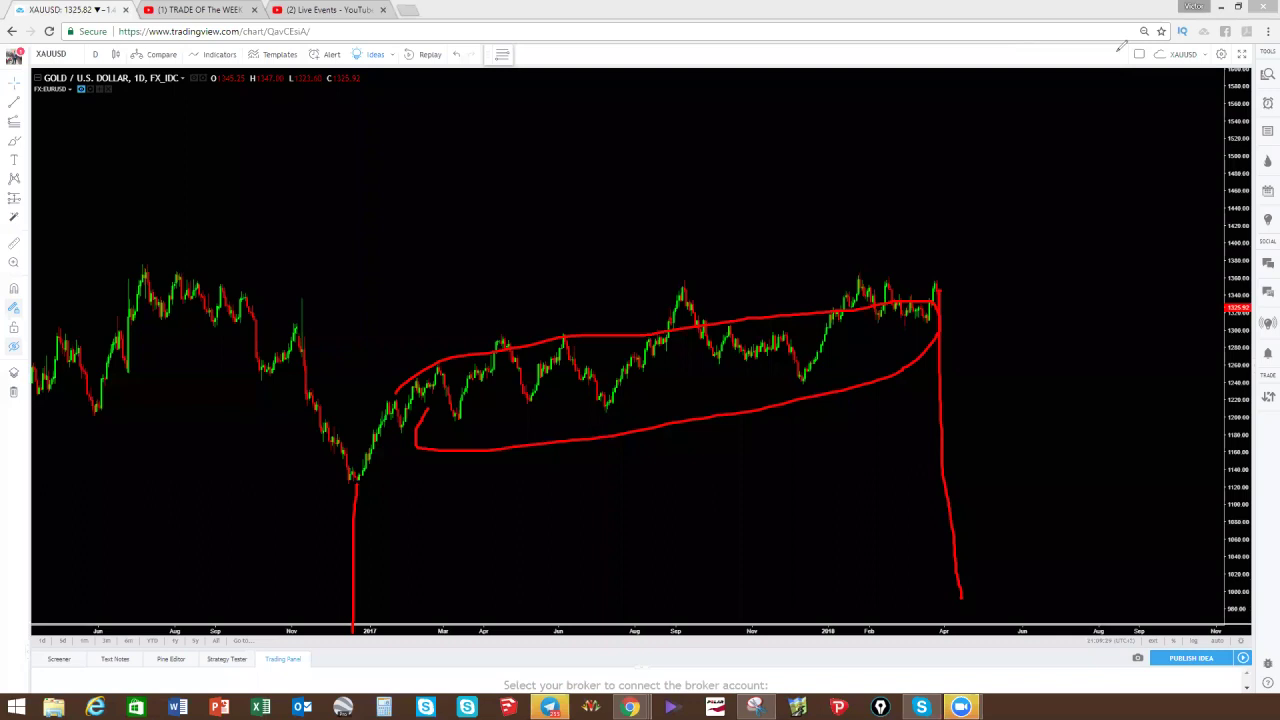
Clear the annotations and trace the rise from the December 2016 low to the September 2017 high in three yellow legs.
key(Escape)
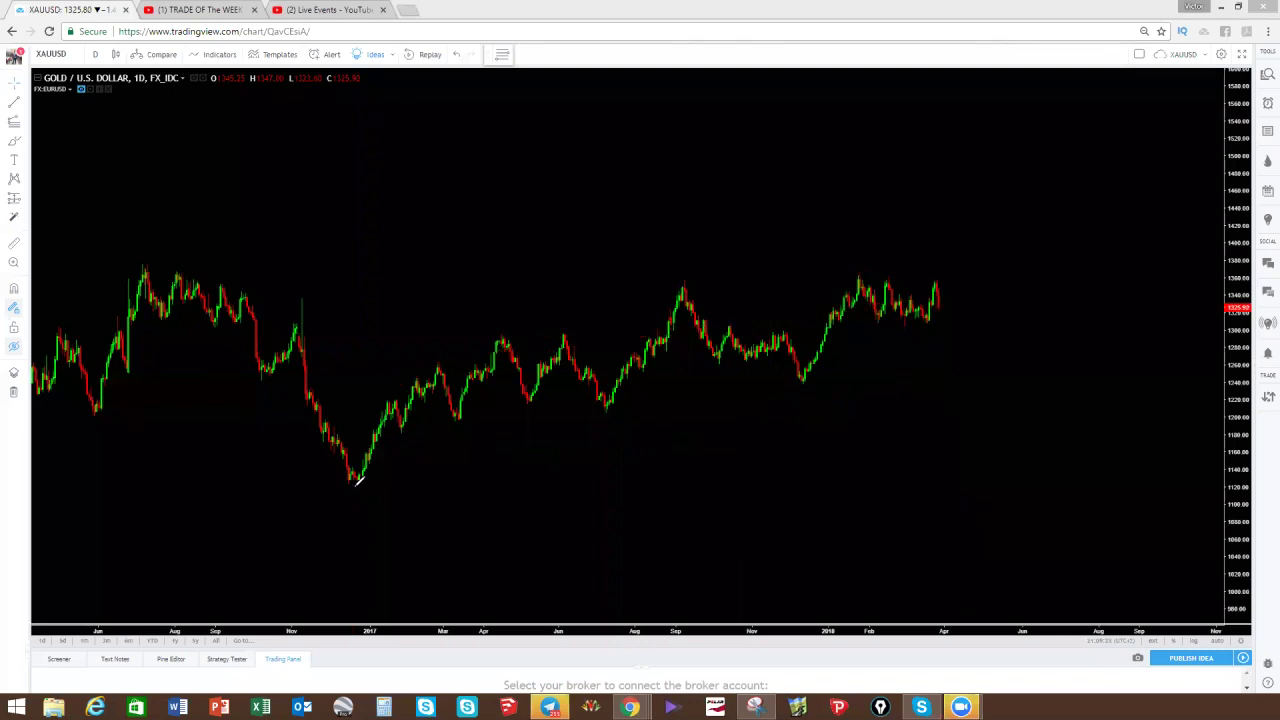
drag(354, 482, 429, 413)
key(ctrl+z)
mouse_move(353, 487)
mouse_down()
mouse_move(534, 343)
mouse_move(592, 408)
mouse_move(688, 283)
mouse_up()
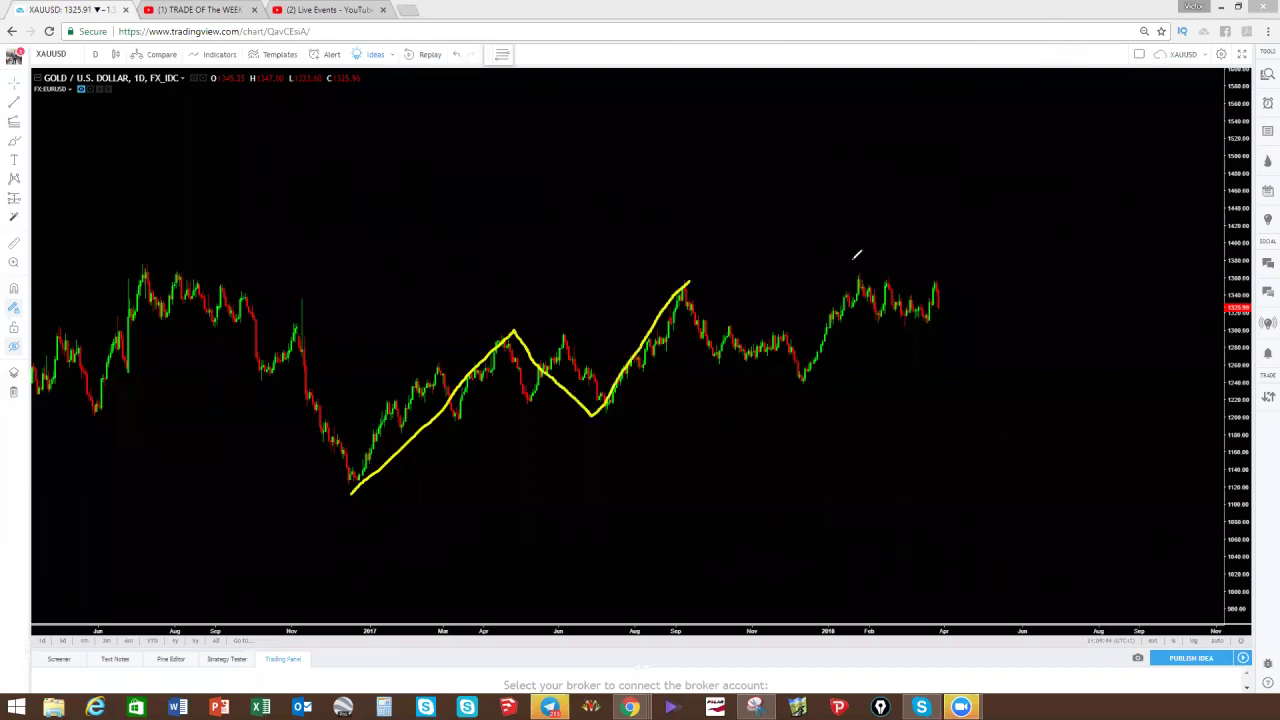
Trace the three-leg decline to the December 2017 low in red and the following zigzag up to a projected June 2018 high in yellow.
mouse_move(688, 284)
mouse_down()
mouse_move(716, 352)
mouse_move(768, 338)
mouse_move(806, 391)
mouse_up()
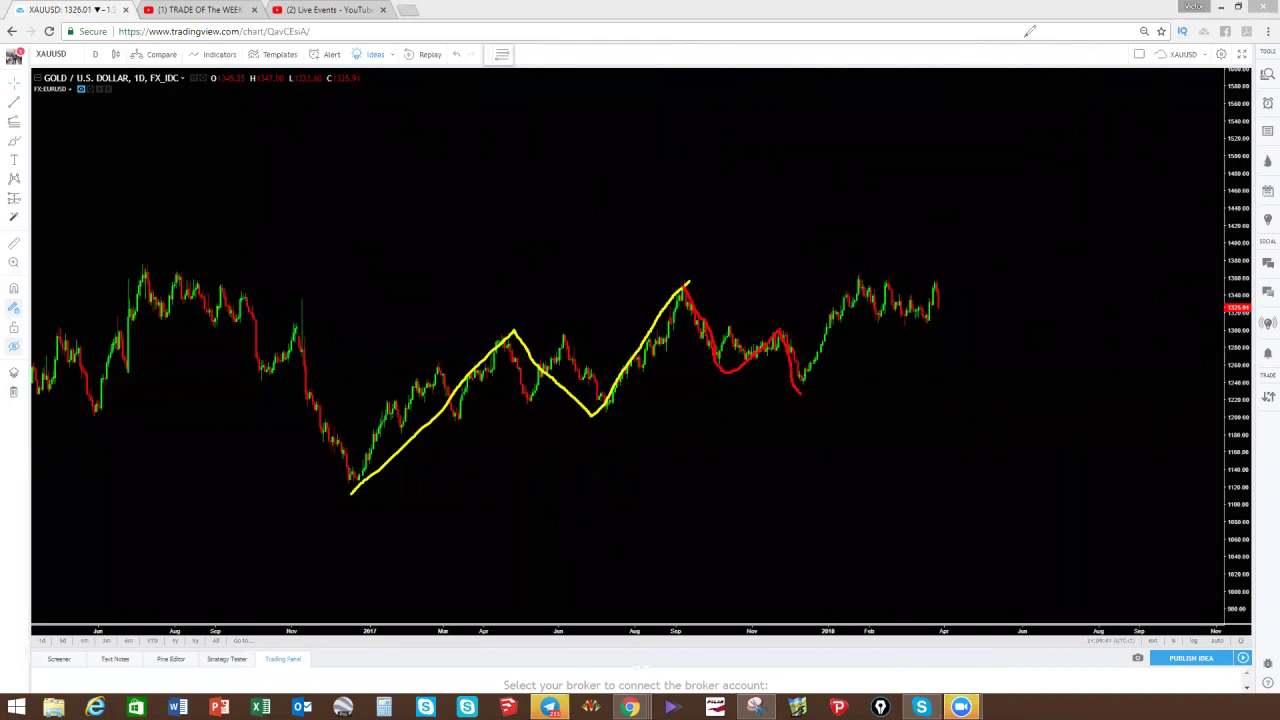
mouse_move(797, 389)
mouse_down()
mouse_move(822, 354)
mouse_move(948, 320)
mouse_up()
drag(1014, 254, 1016, 249)
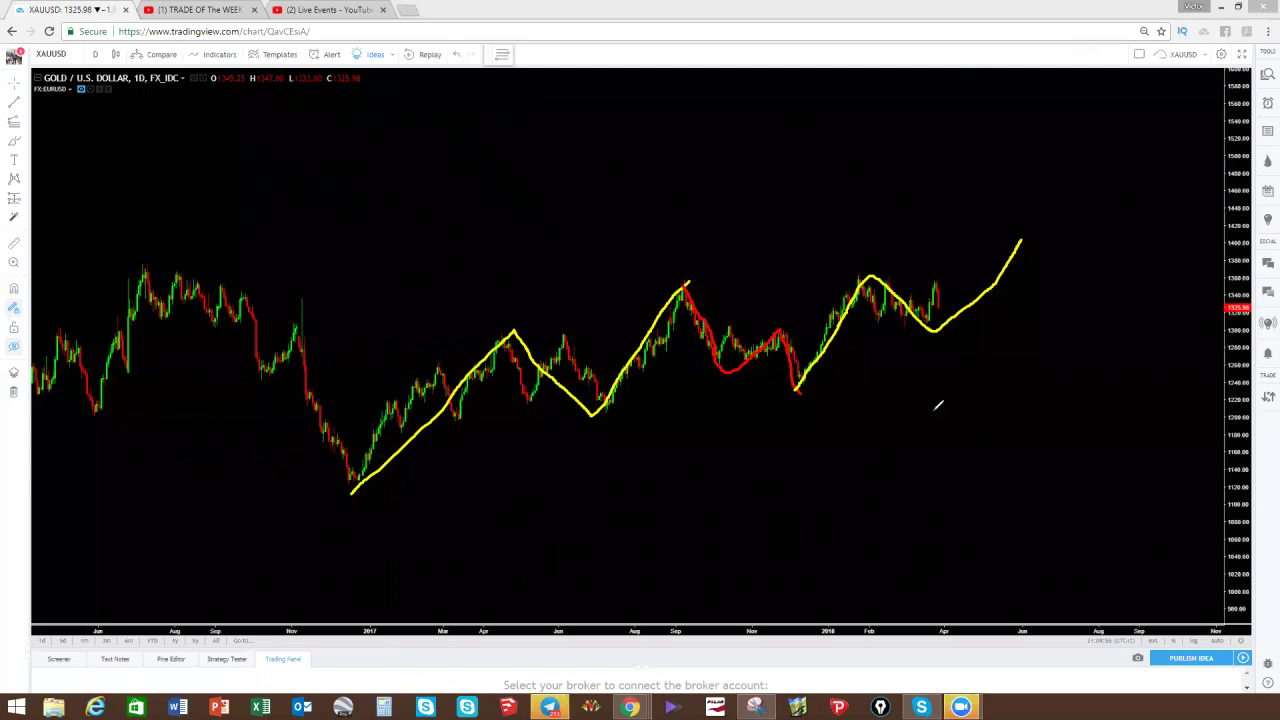
Bound the early-2018 consolidation and the April–July 2017 consolidation with red lines above and below.
drag(880, 323, 936, 341)
drag(861, 270, 957, 289)
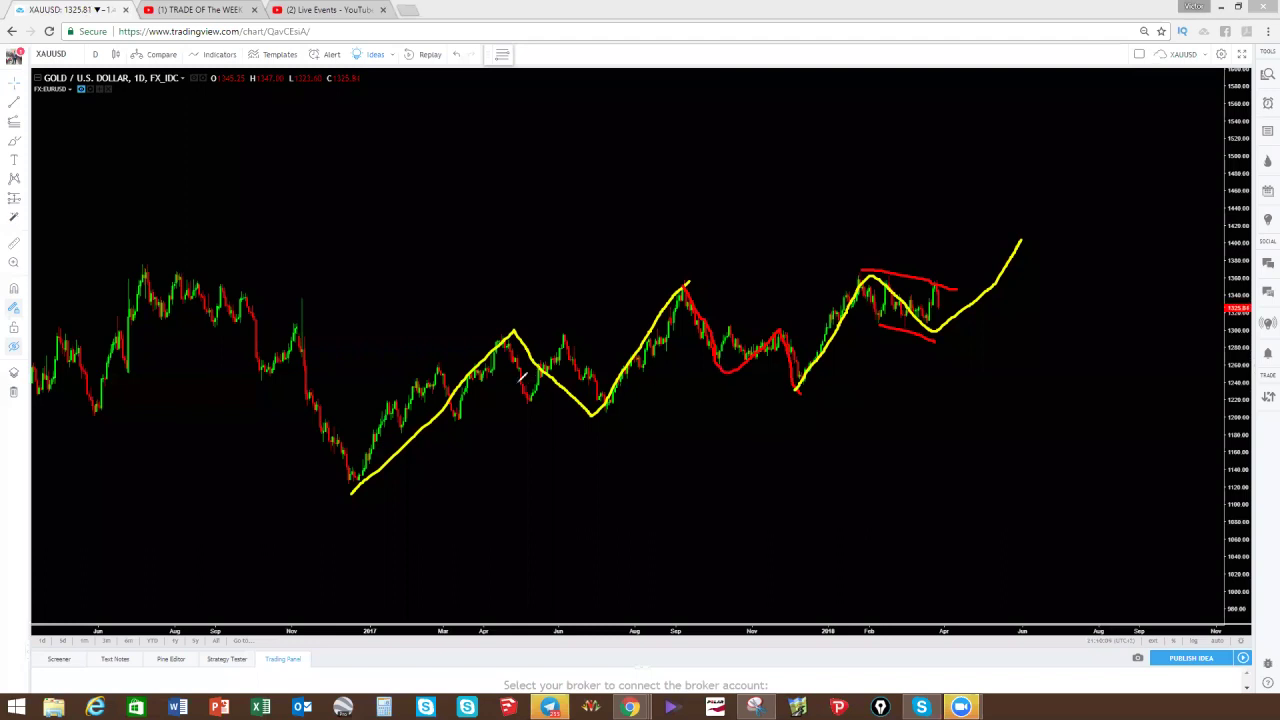
drag(533, 401, 607, 401)
drag(500, 337, 580, 334)
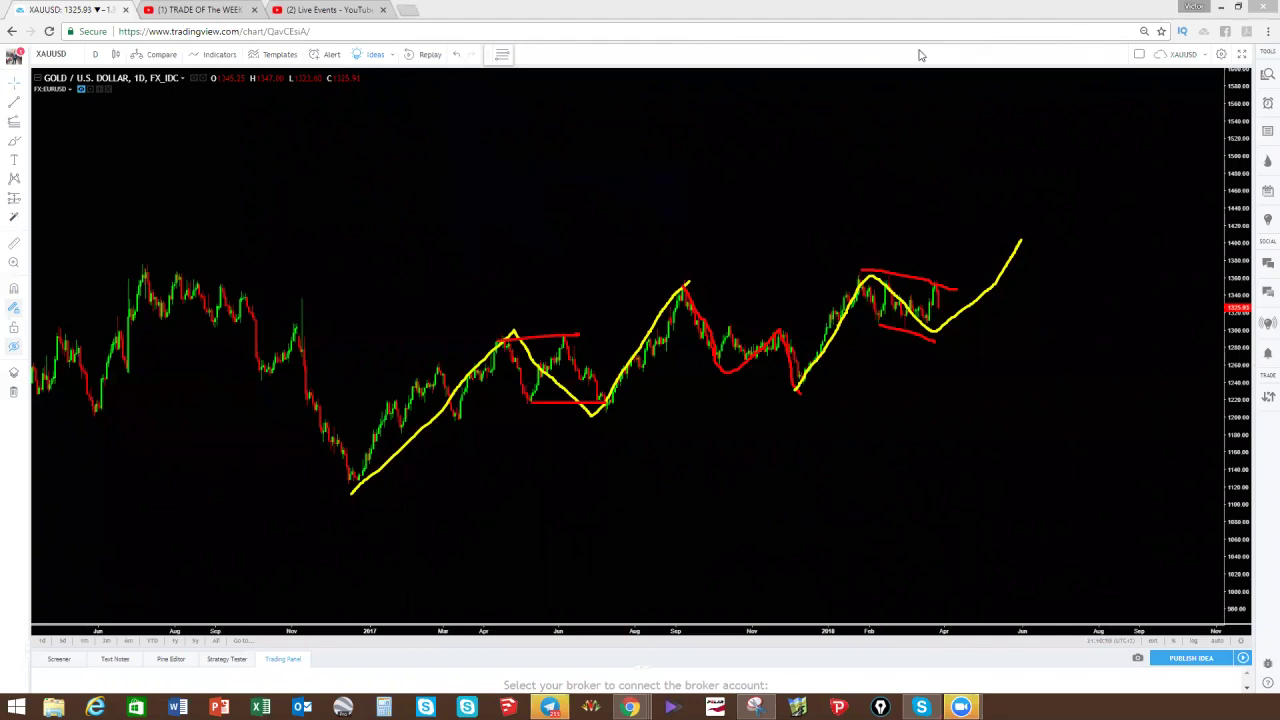
Mark the September 2017 high with a circled yellow W, the December 2017 low with a circled X and the projected high with a circled Y.
mouse_move(478, 292)
mouse_down()
mouse_move(526, 320)
mouse_move(539, 290)
mouse_up()
key(ctrl+z)
key(ctrl+z)
mouse_move(648, 240)
mouse_down()
mouse_move(701, 234)
mouse_move(680, 264)
mouse_move(712, 234)
mouse_move(634, 218)
mouse_up()
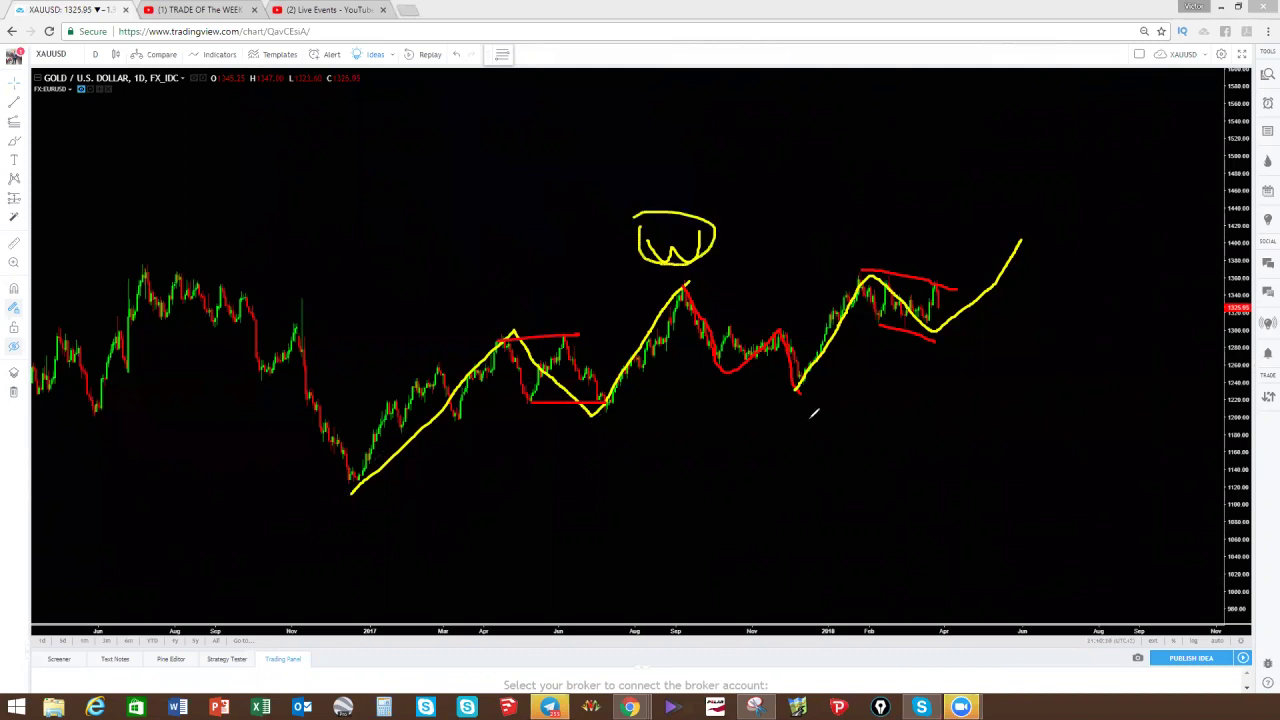
mouse_move(817, 403)
mouse_down()
mouse_move(787, 445)
mouse_move(830, 438)
mouse_up()
mouse_move(800, 408)
mouse_down()
mouse_move(849, 450)
mouse_move(797, 383)
mouse_up()
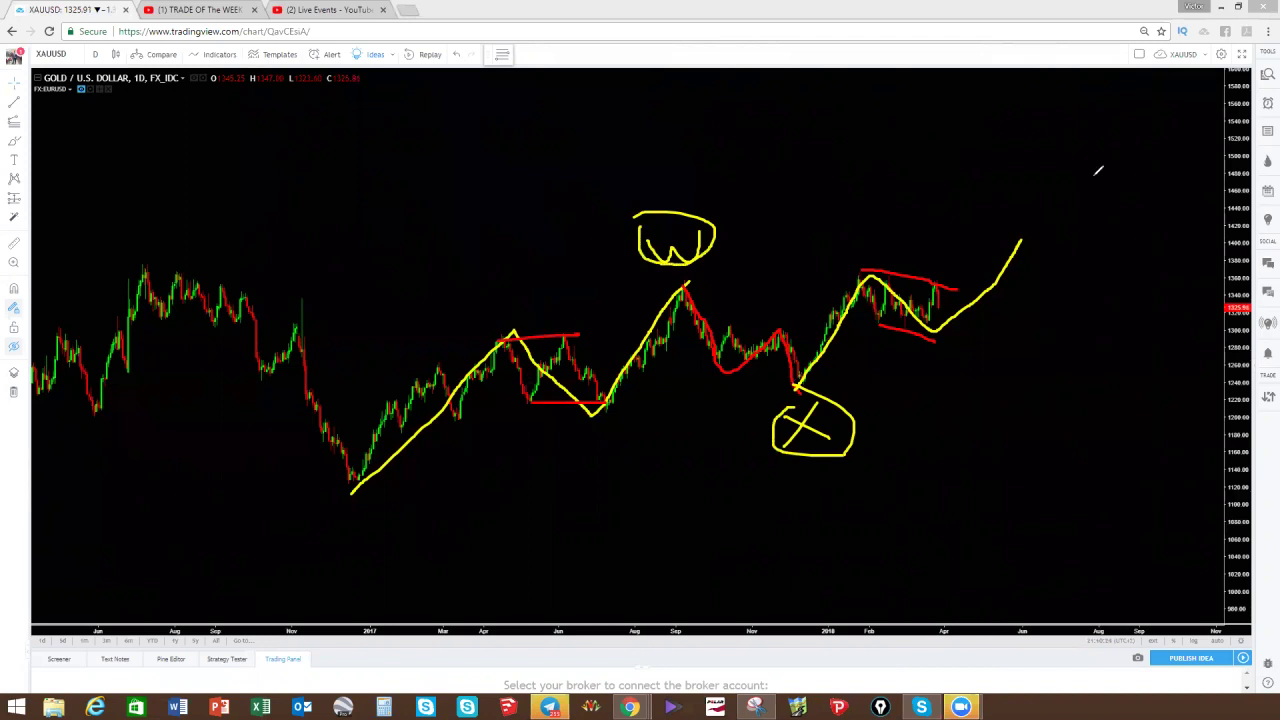
mouse_move(1032, 200)
mouse_down()
mouse_move(1062, 222)
mouse_move(1054, 186)
mouse_move(1040, 230)
mouse_up()
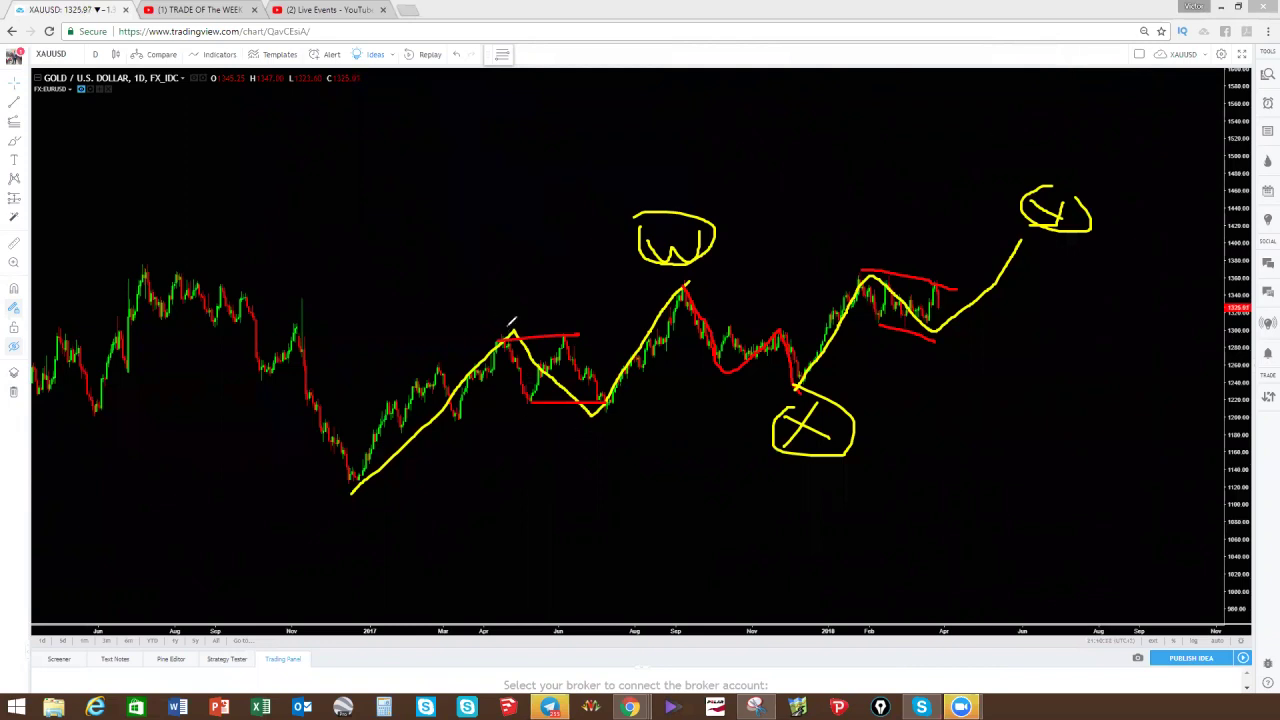
Label the sub-waves of the 2017 advance in red: W at the April high, X at the July low and Y at the September high.
drag(492, 308, 522, 292)
mouse_move(617, 416)
mouse_down()
mouse_move(603, 433)
mouse_move(621, 433)
mouse_up()
drag(655, 278, 660, 302)
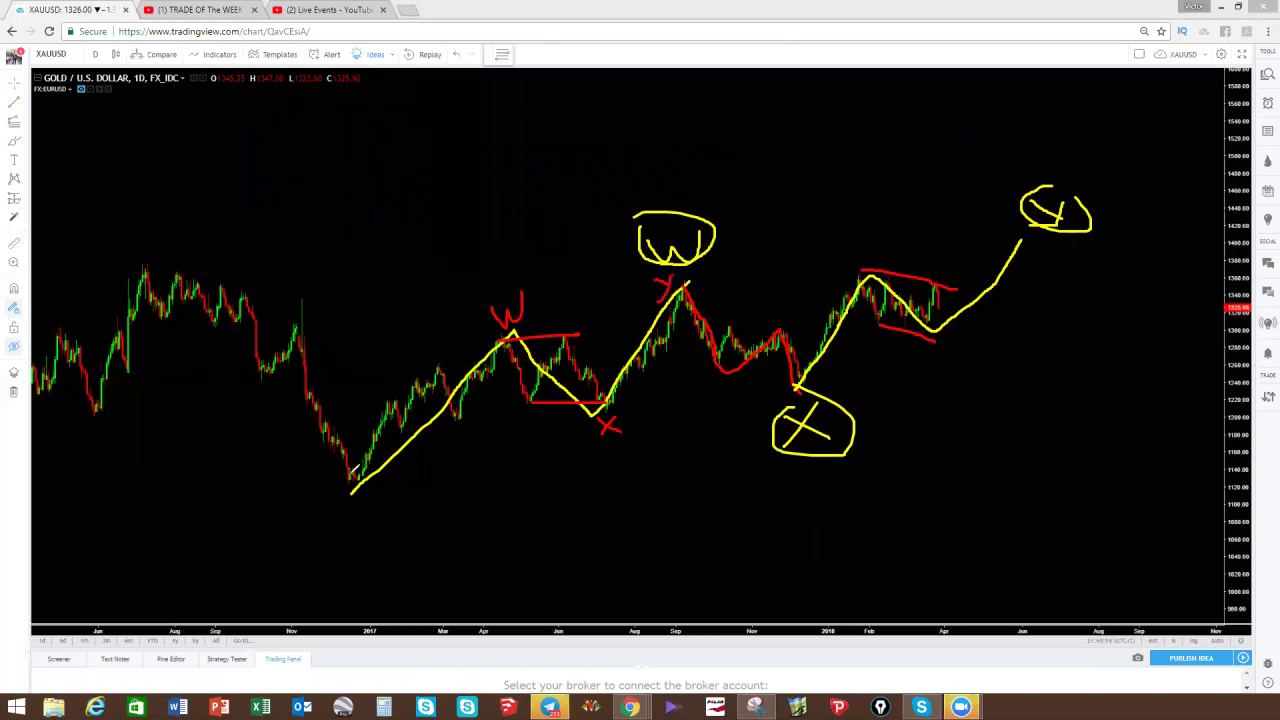
Trace the inner three-leg swings of the red W, the red X and the early-2018 consolidation in red, ending in a projected leg down.
mouse_move(386, 430)
mouse_down()
mouse_move(440, 362)
mouse_move(460, 412)
mouse_move(512, 332)
mouse_up()
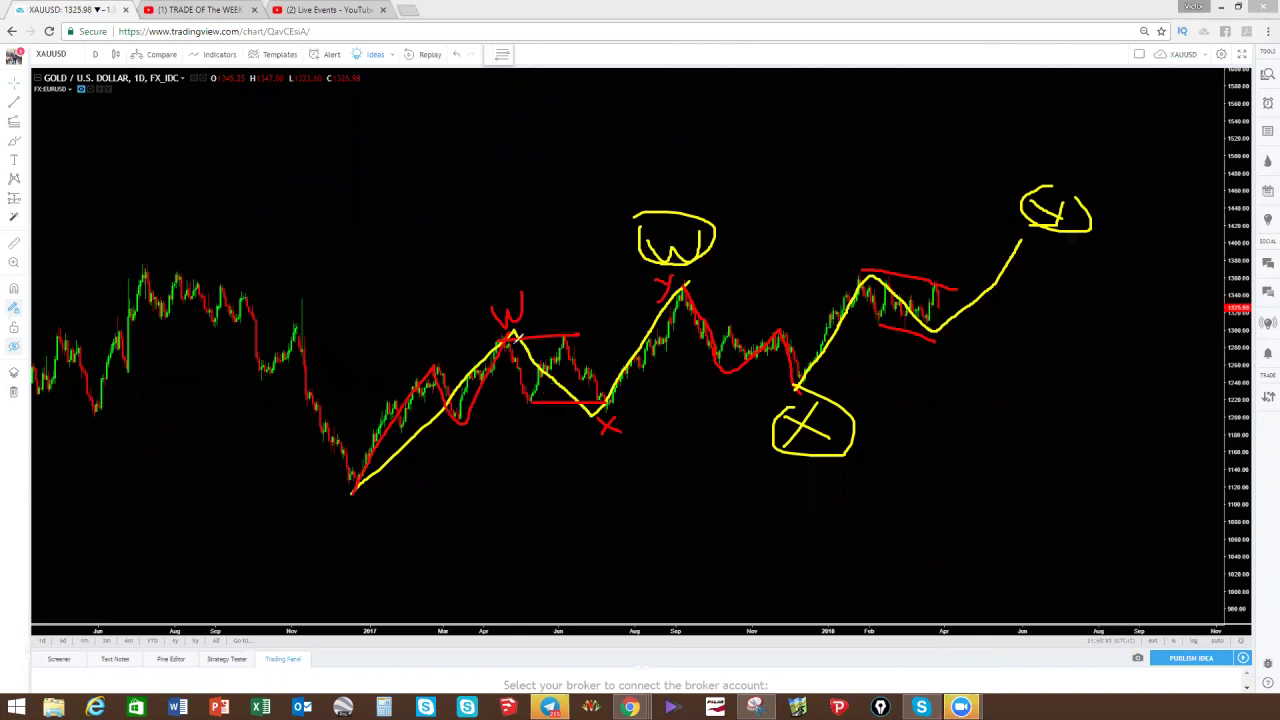
mouse_move(512, 342)
mouse_down()
mouse_move(526, 402)
mouse_move(567, 329)
mouse_move(606, 410)
mouse_up()
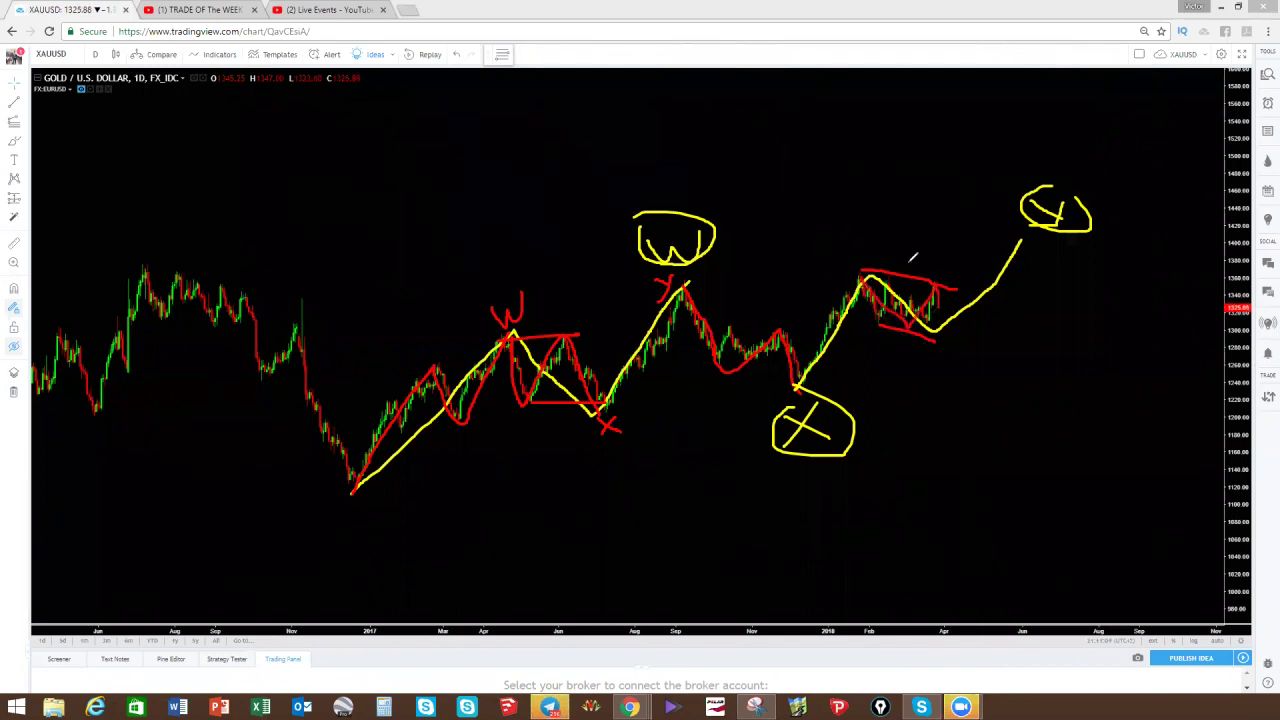
drag(942, 285, 975, 352)
mouse_move(842, 247)
mouse_down()
mouse_move(851, 260)
mouse_move(864, 240)
mouse_up()
drag(943, 352, 948, 352)
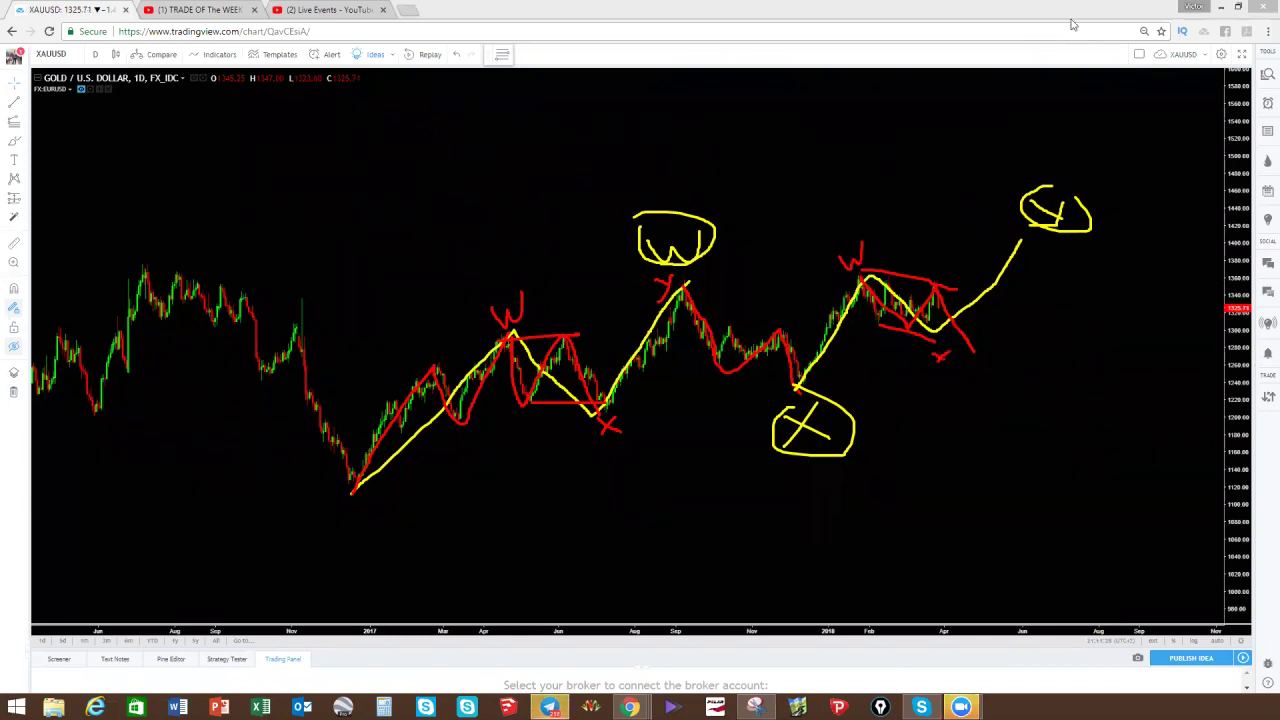
key(ctrl+z)
key(ctrl+z)
key(ctrl+z)
Label the final advance in red with A at the January 2018 high, B below the consolidation and C at the projected high.
mouse_move(852, 258)
mouse_down()
mouse_move(859, 240)
mouse_move(866, 250)
mouse_up()
mouse_move(933, 367)
mouse_down()
mouse_move(936, 348)
mouse_move(936, 367)
mouse_up()
drag(1018, 228, 1012, 237)
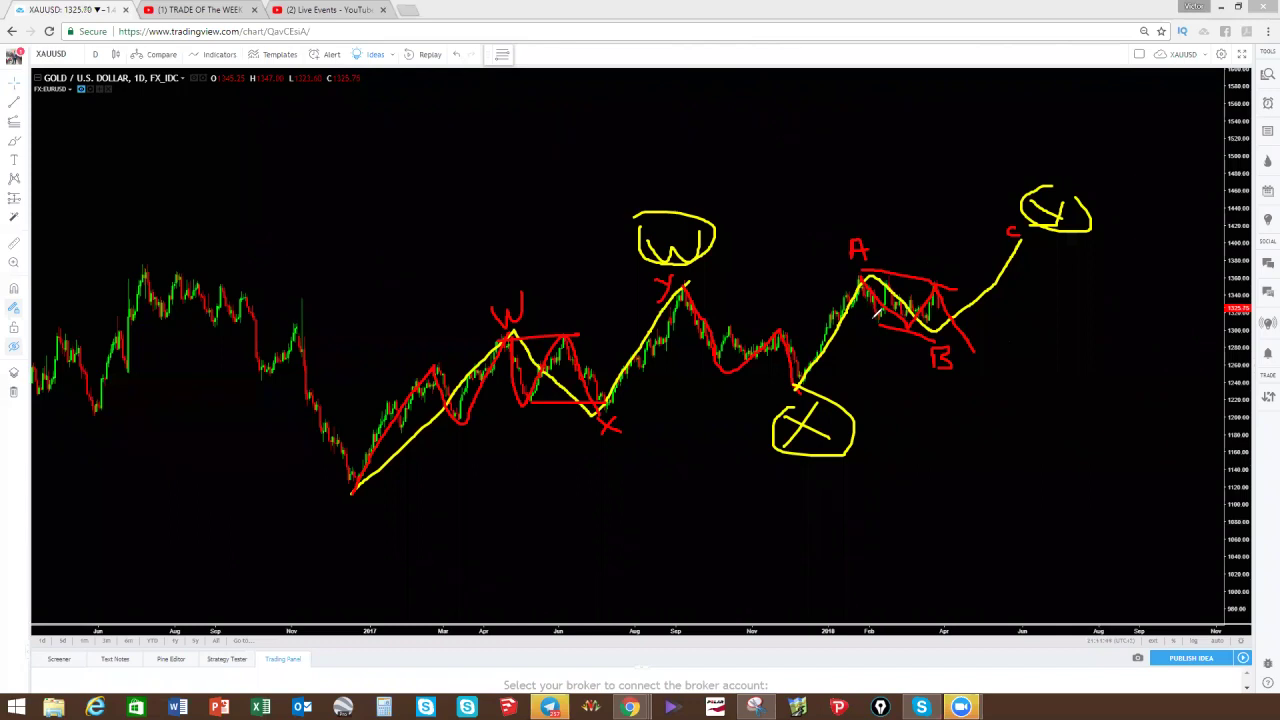
Clear all the annotations, switch the gold chart to the 240-minute interval and enlarge the price action since December 2017.
click(1138, 53)
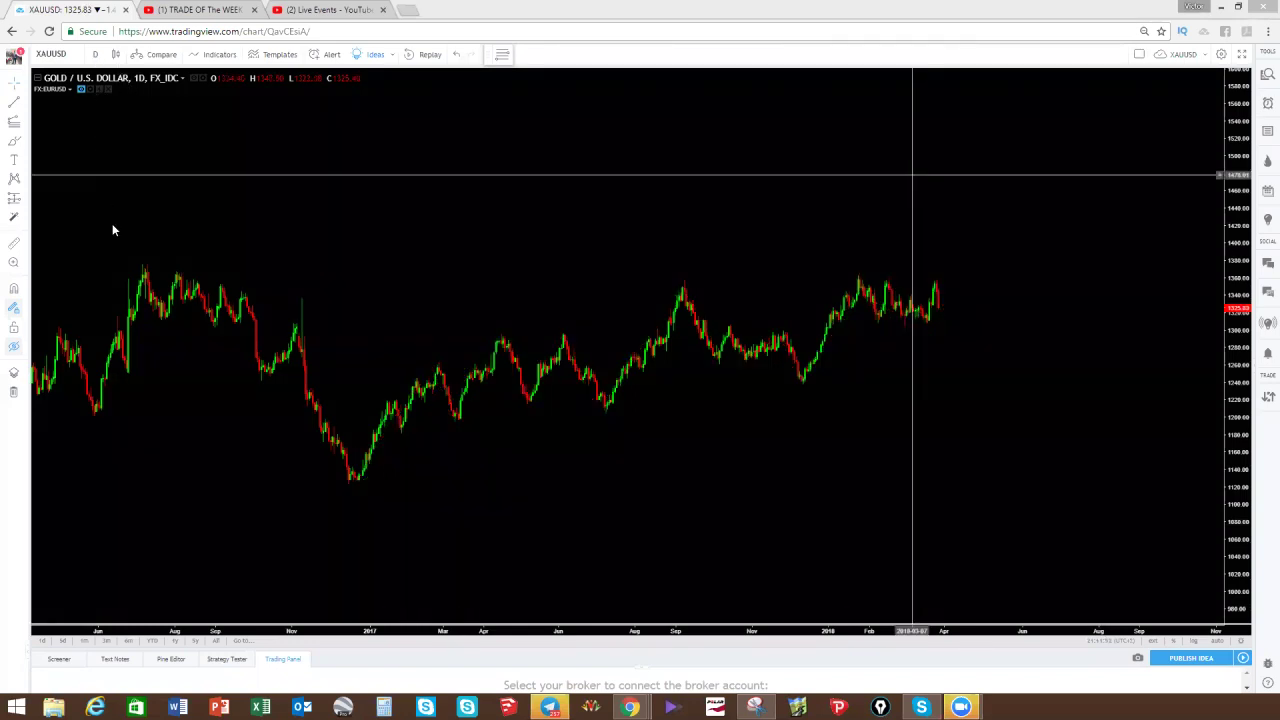
text(240)
key(Return)
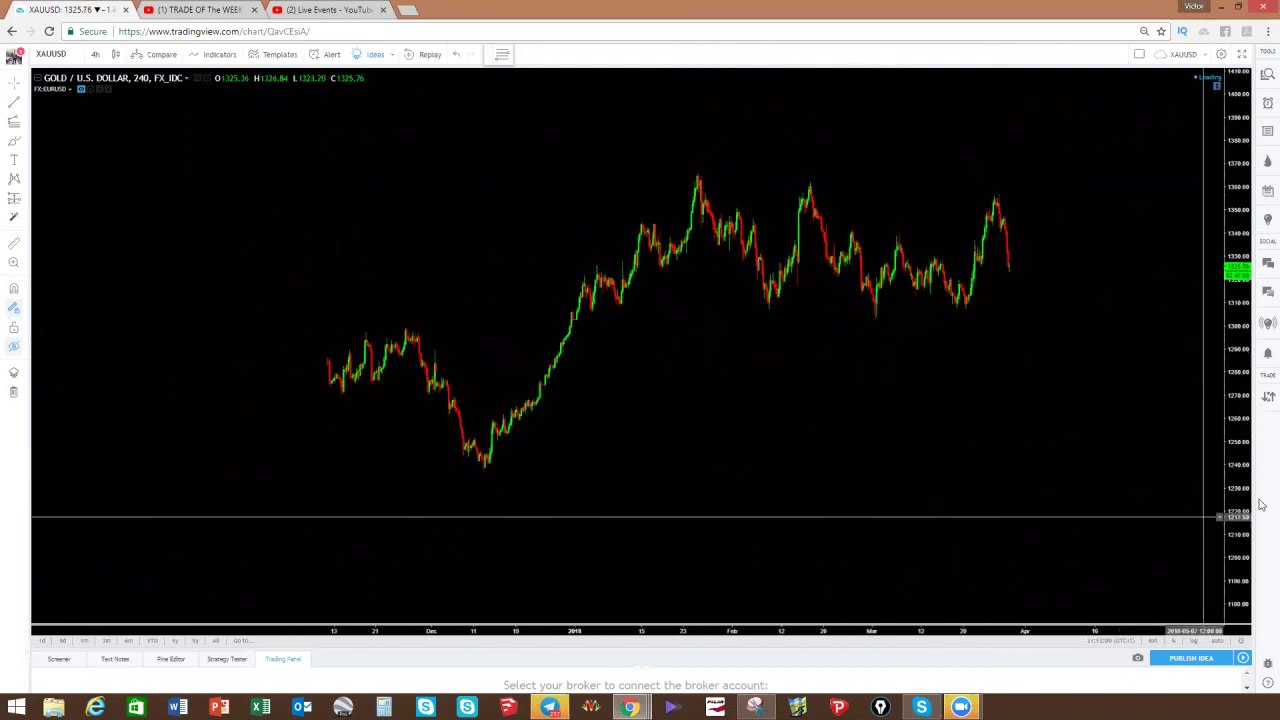
scroll(834, 430, up, 2)
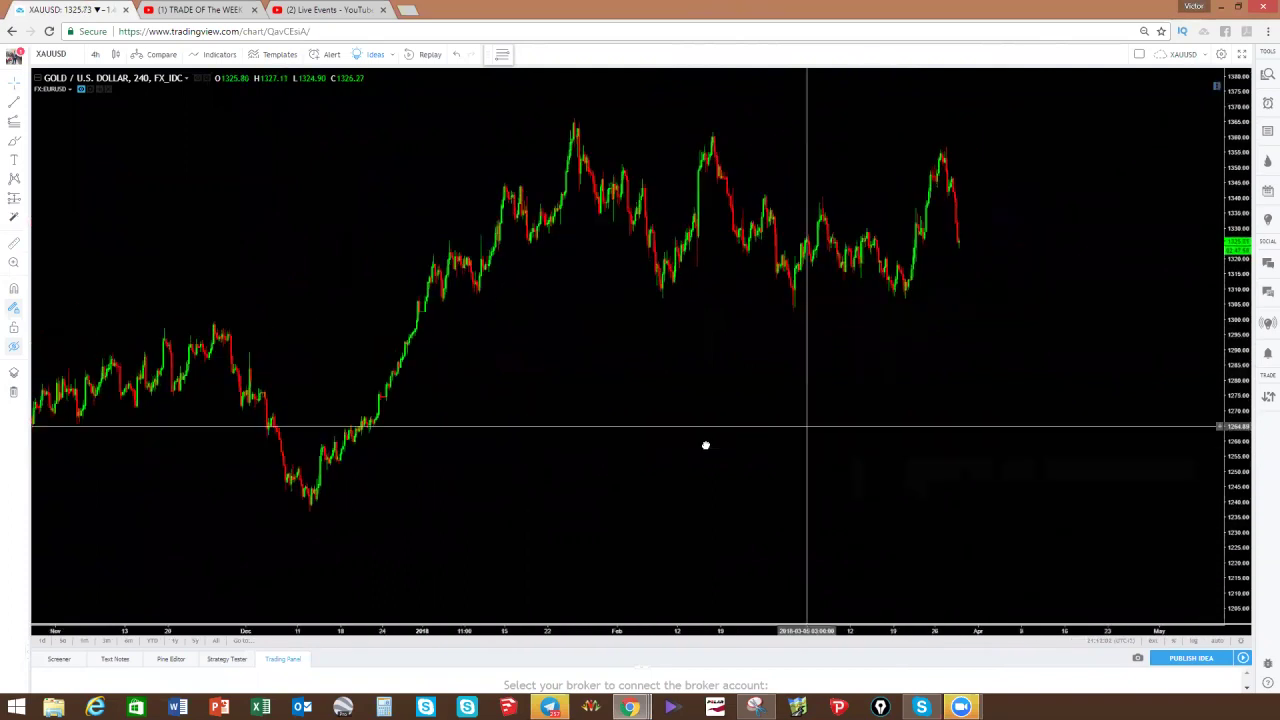
drag(829, 420, 763, 414)
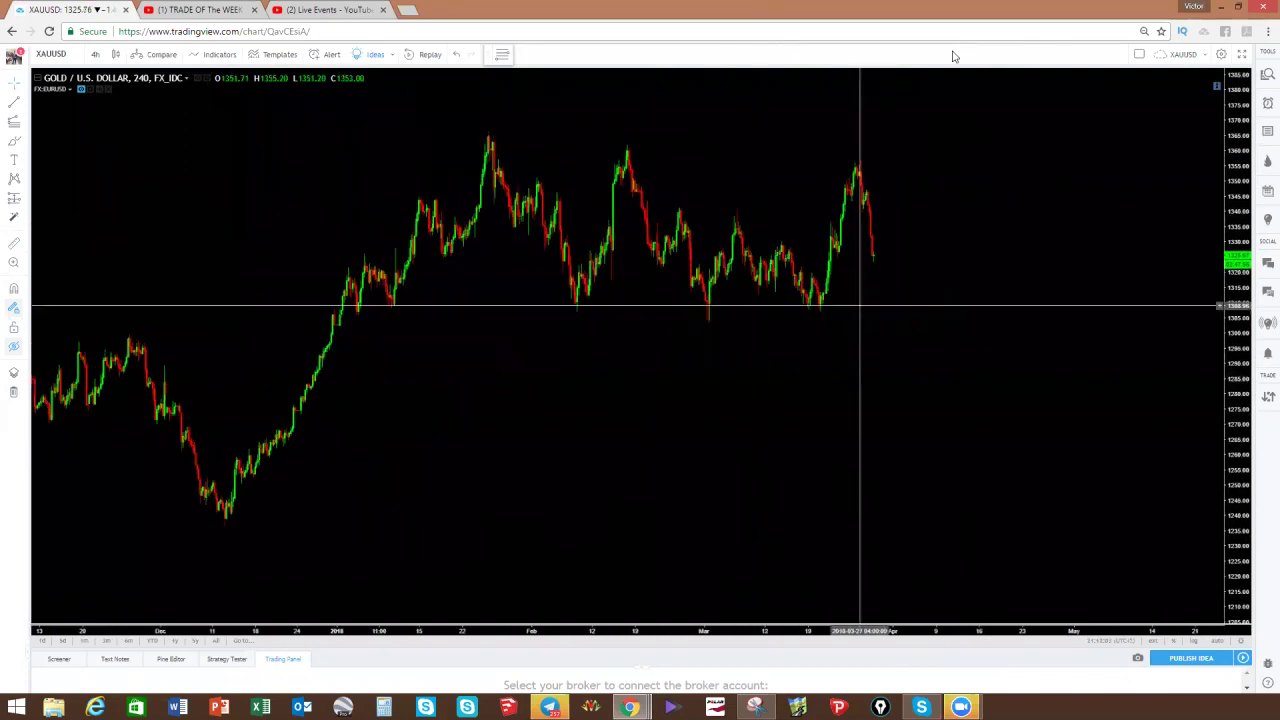
Trace the January–March 2018 decline in yellow, the March rebound in red and a projected three-leg decline to May in yellow.
mouse_move(487, 140)
mouse_down()
mouse_move(570, 262)
mouse_move(712, 318)
mouse_up()
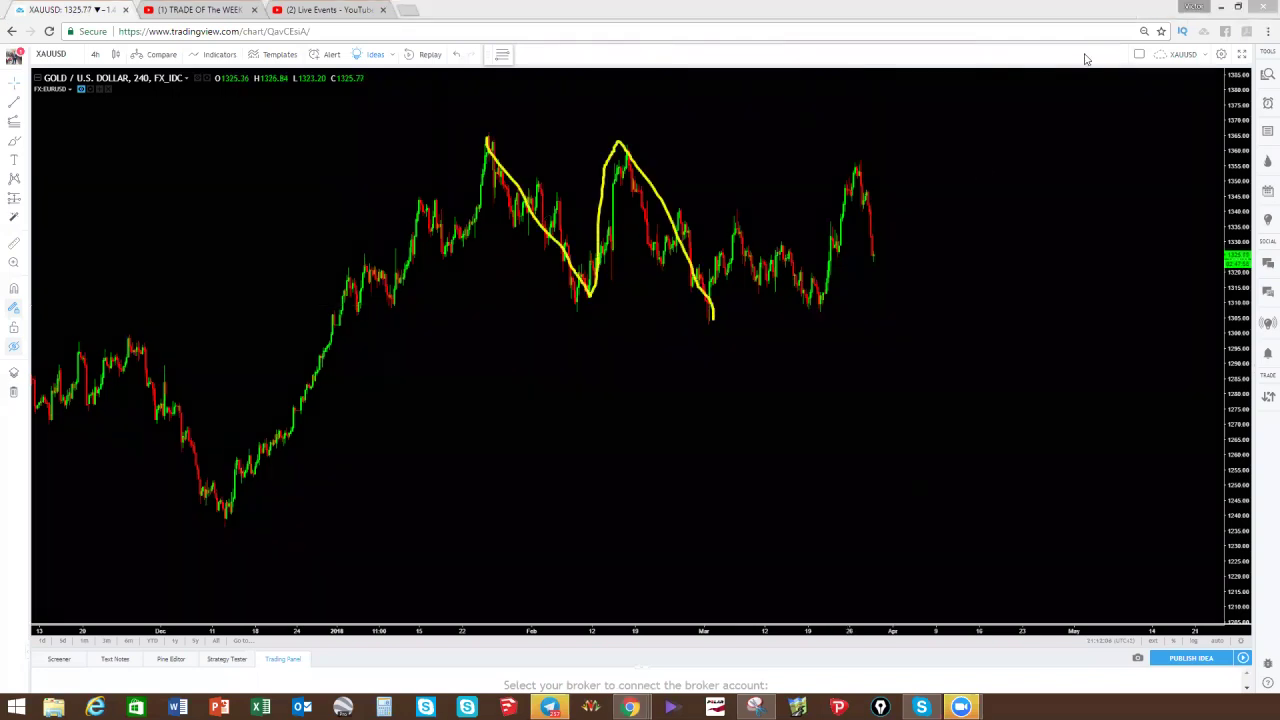
mouse_move(712, 315)
mouse_down()
mouse_move(718, 262)
mouse_move(752, 222)
mouse_move(814, 298)
mouse_move(858, 160)
mouse_up()
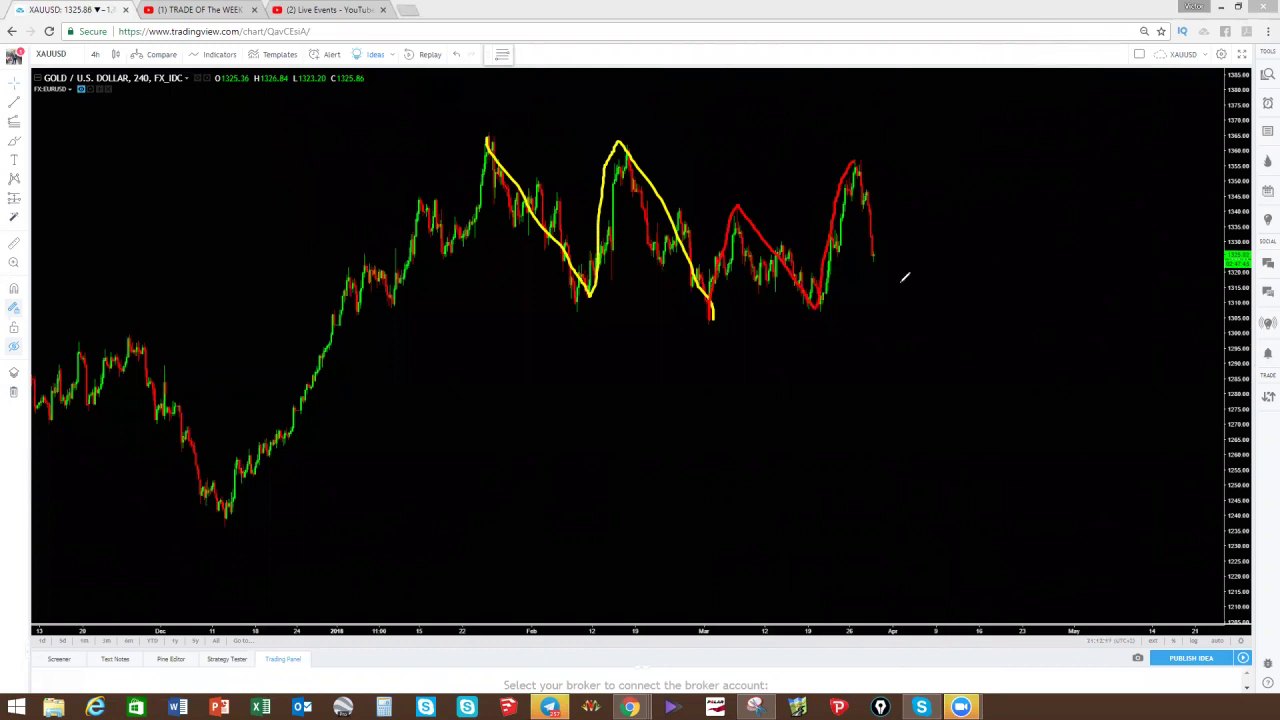
mouse_move(862, 160)
mouse_down()
mouse_move(896, 276)
mouse_move(977, 194)
mouse_move(1075, 363)
mouse_up()
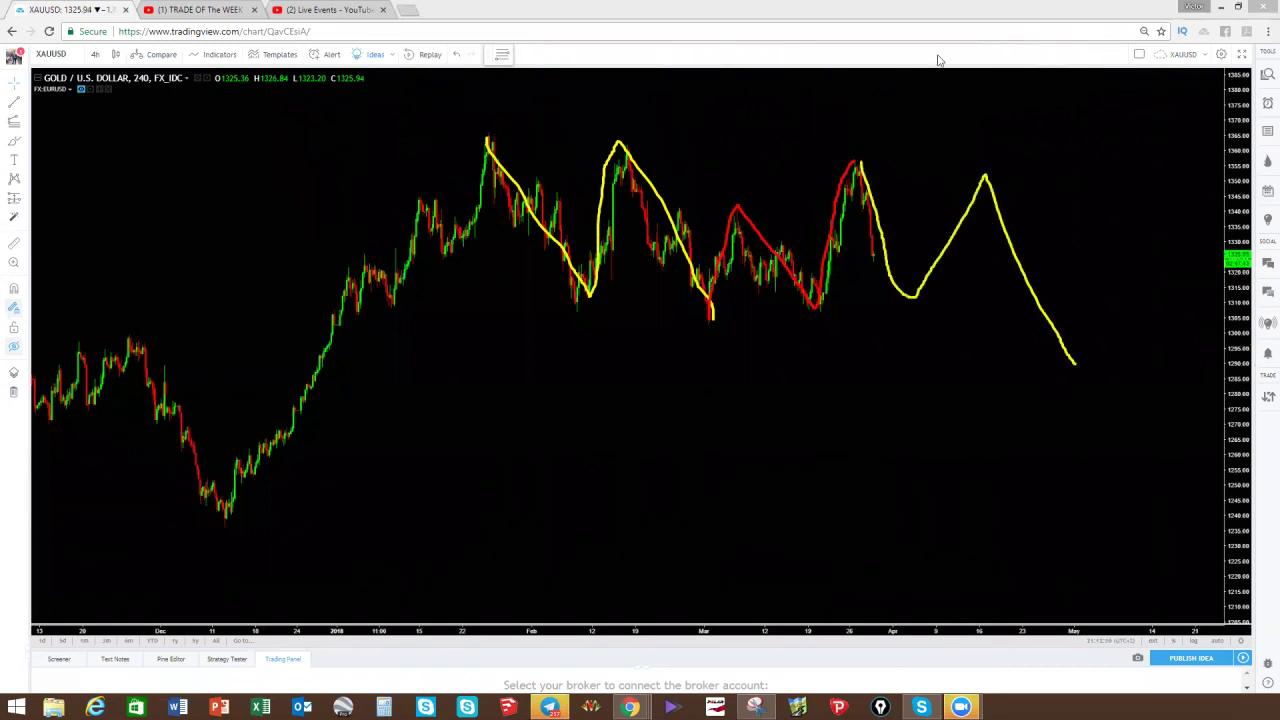
Enclose the 2018 correction in a downward-sloping yellow channel, with lines along its lows and highs extended to mid-May.
mouse_move(580, 310)
mouse_down()
mouse_move(1157, 380)
mouse_move(1157, 363)
mouse_up()
mouse_move(490, 132)
mouse_down()
mouse_move(876, 172)
mouse_move(1155, 180)
mouse_up()
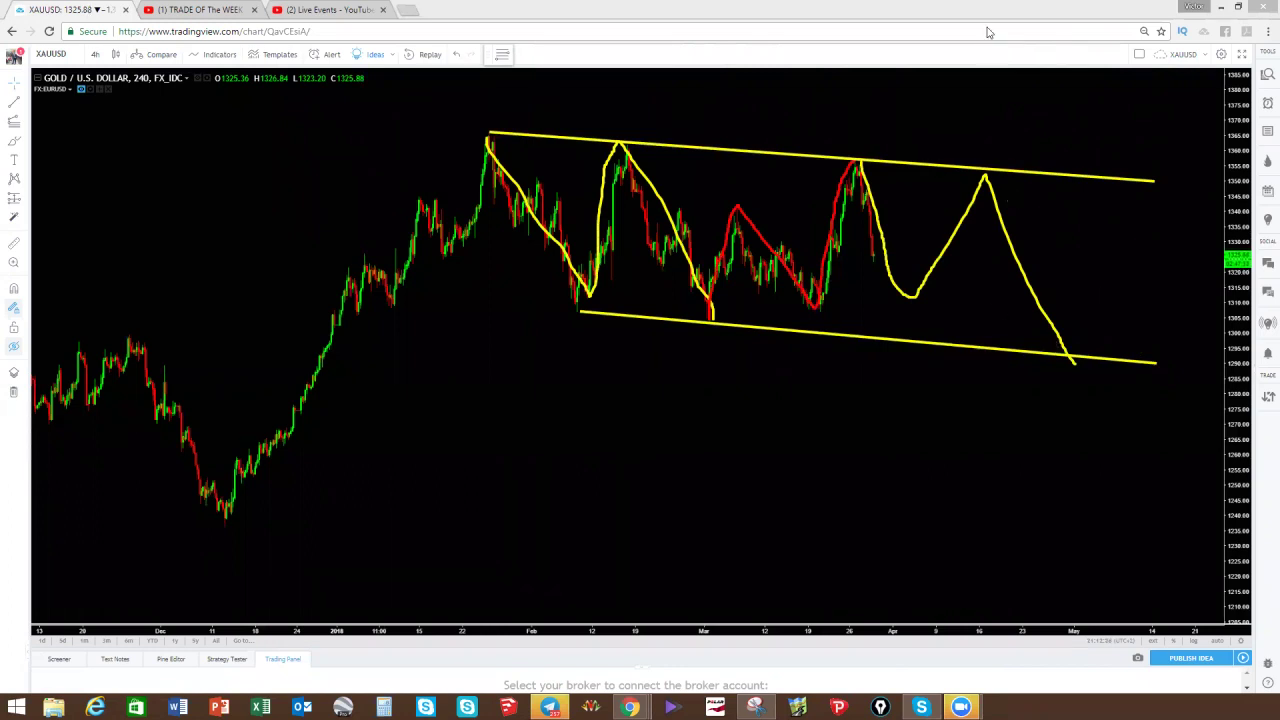
Sketch a yellow rally from the projected early-May low and label the correction W at the March low, X at the late-March high and Y at the projected low.
mouse_move(1072, 360)
mouse_down()
mouse_move(1092, 180)
mouse_move(1137, 10)
mouse_up()
mouse_move(697, 338)
mouse_down()
mouse_move(758, 362)
mouse_move(750, 334)
mouse_up()
drag(867, 105, 852, 157)
drag(843, 122, 897, 148)
drag(1050, 381, 1040, 426)
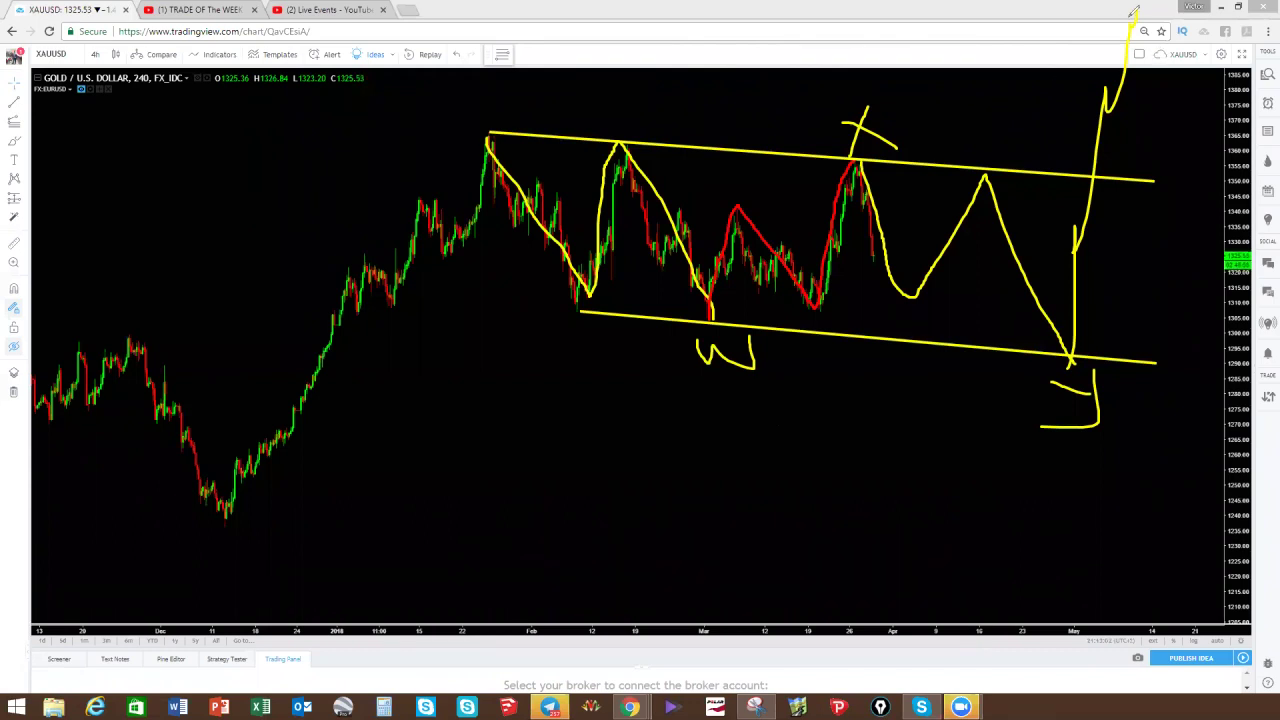
Clear the freehand annotations and show the saved chart drawings again on the 4-hour gold chart.
key(Escape)
drag(800, 384, 794, 420)
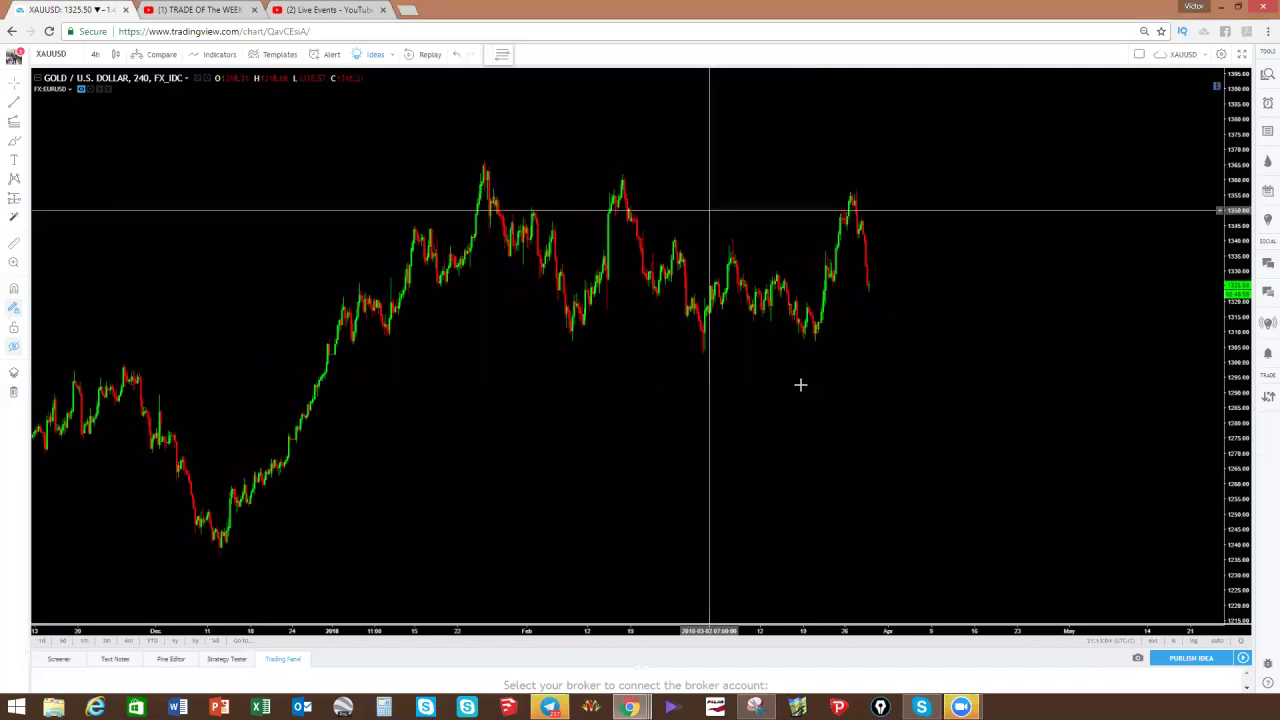
drag(563, 309, 562, 315)
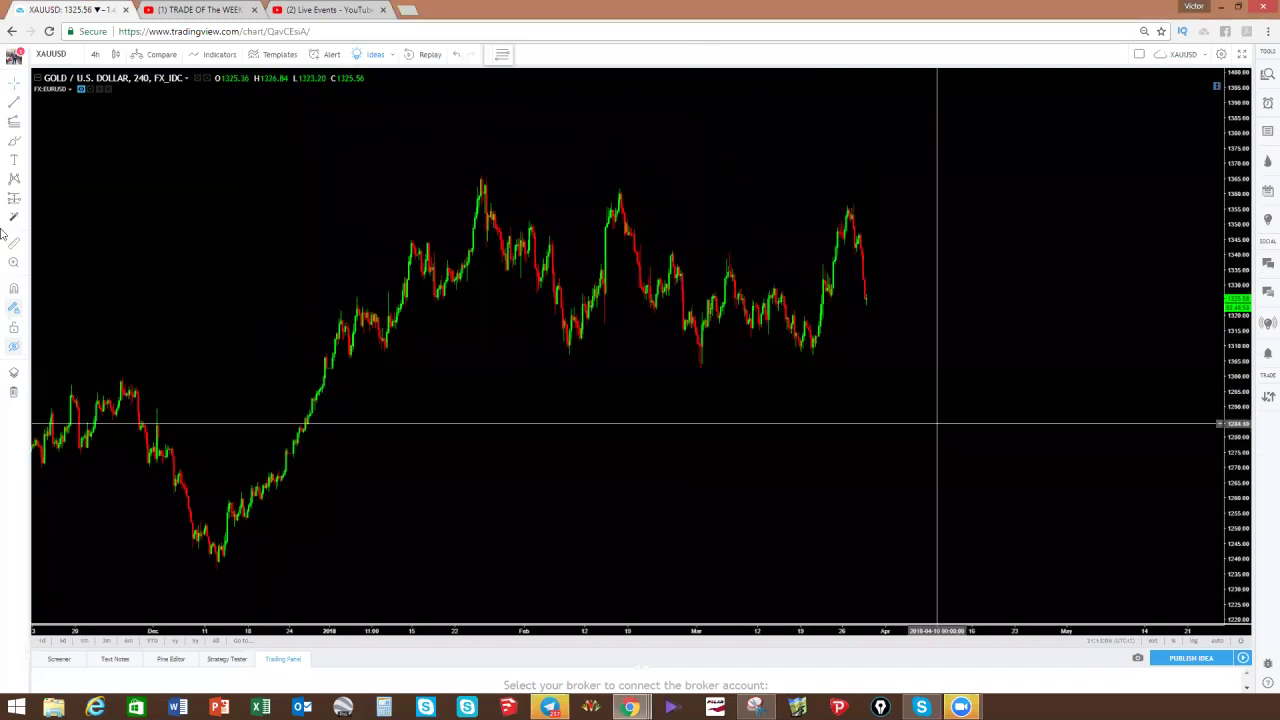
click(14, 346)
drag(498, 397, 526, 414)
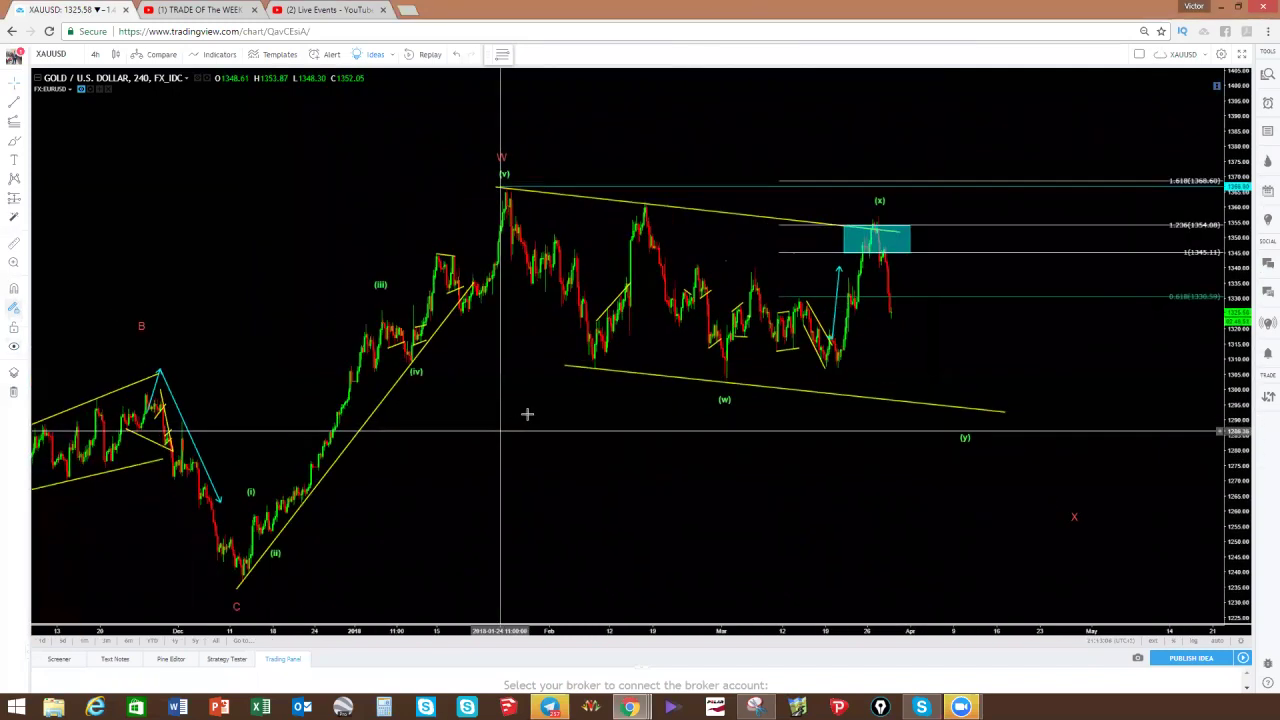
Delete the old Fibonacci extension and the horizontal ray at the January high.
click(696, 373)
key(Delete)
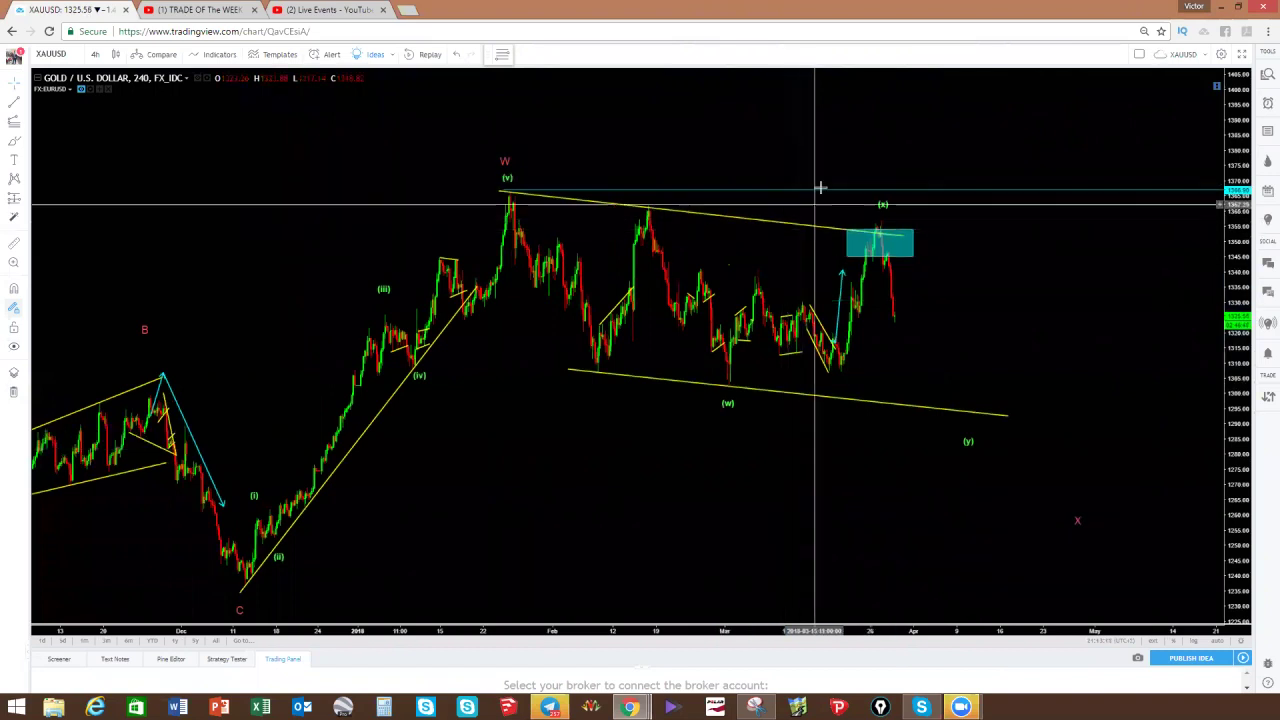
click(820, 195)
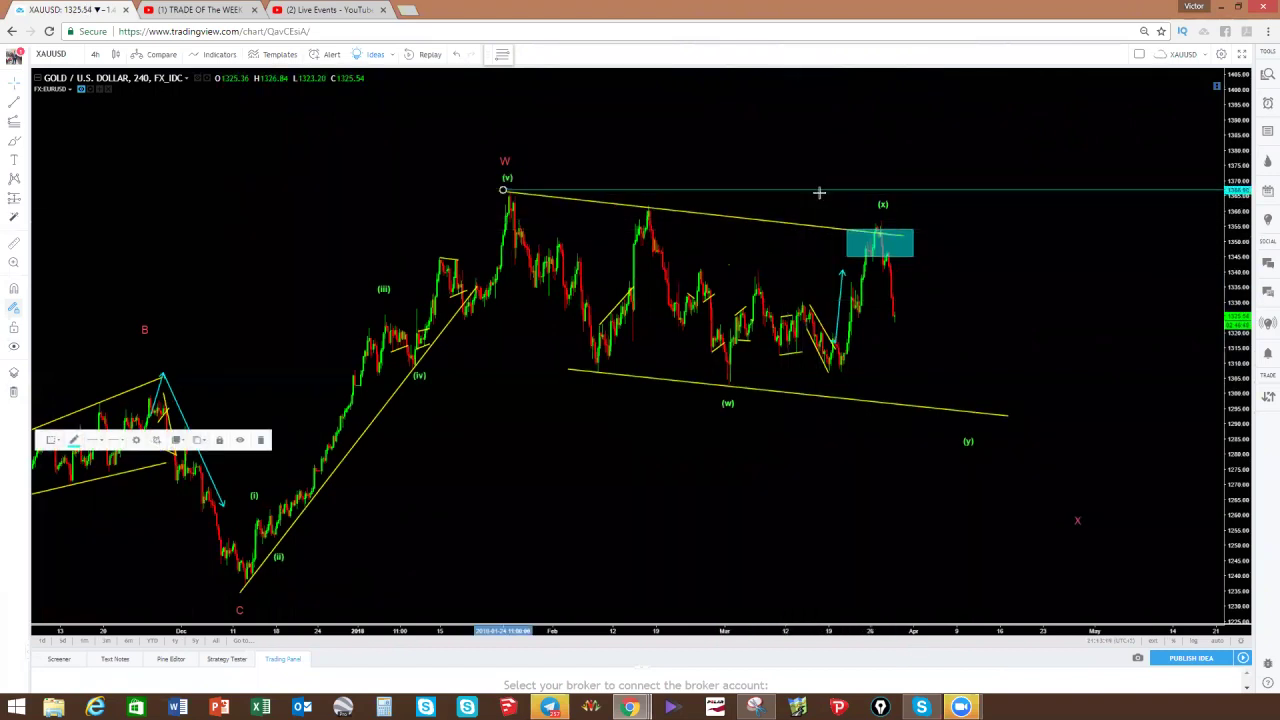
click(565, 258)
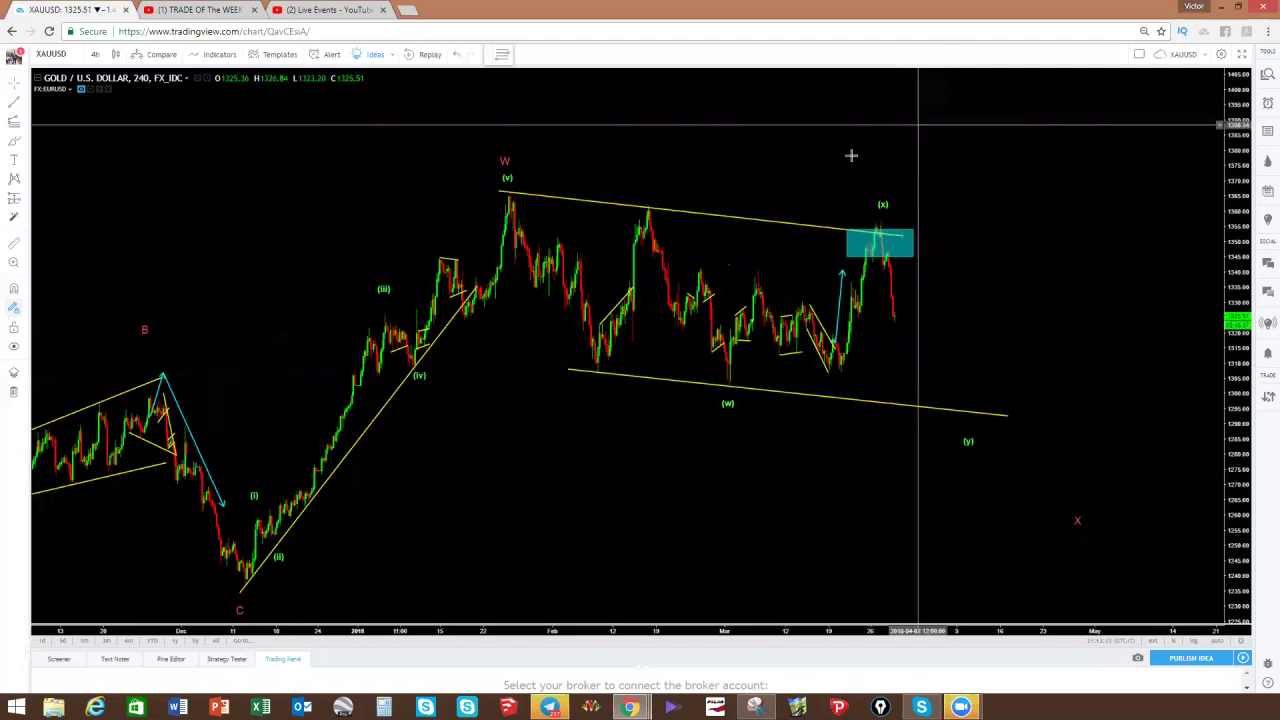
Place a trend-based Fibonacci extension from the January high to the (w) low and back up to the (x) high.
click(18, 122)
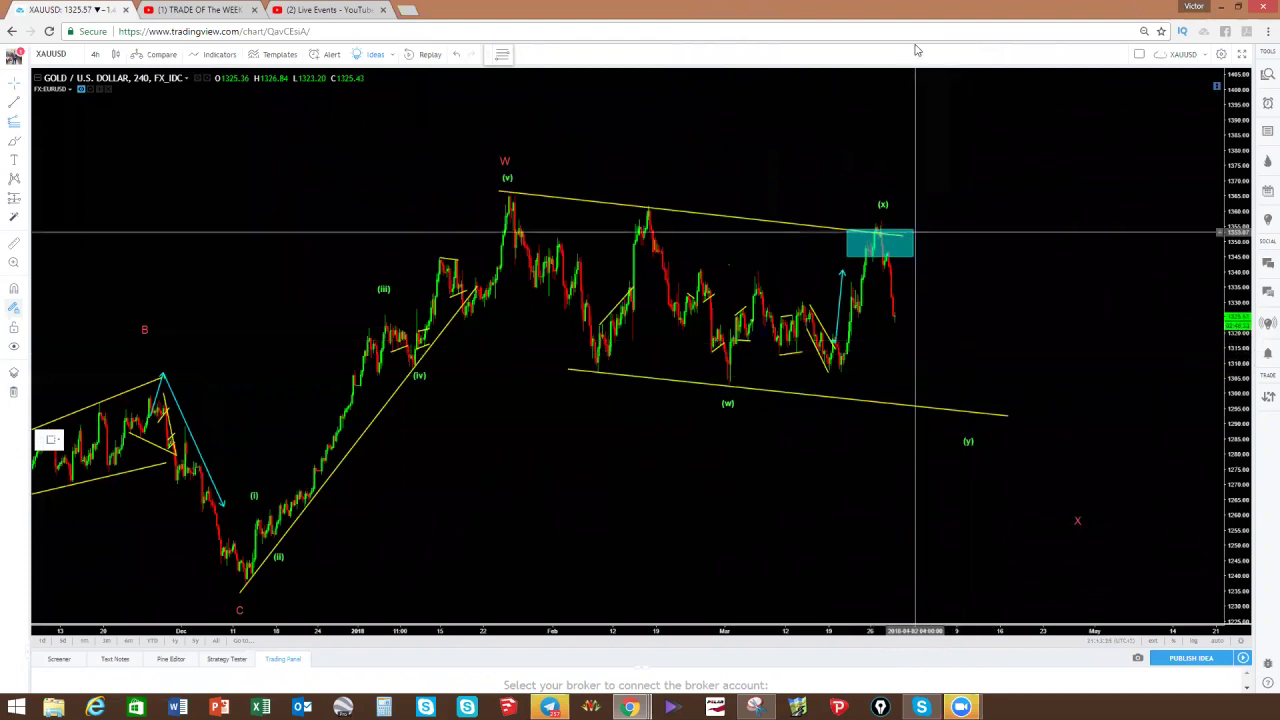
click(940, 320)
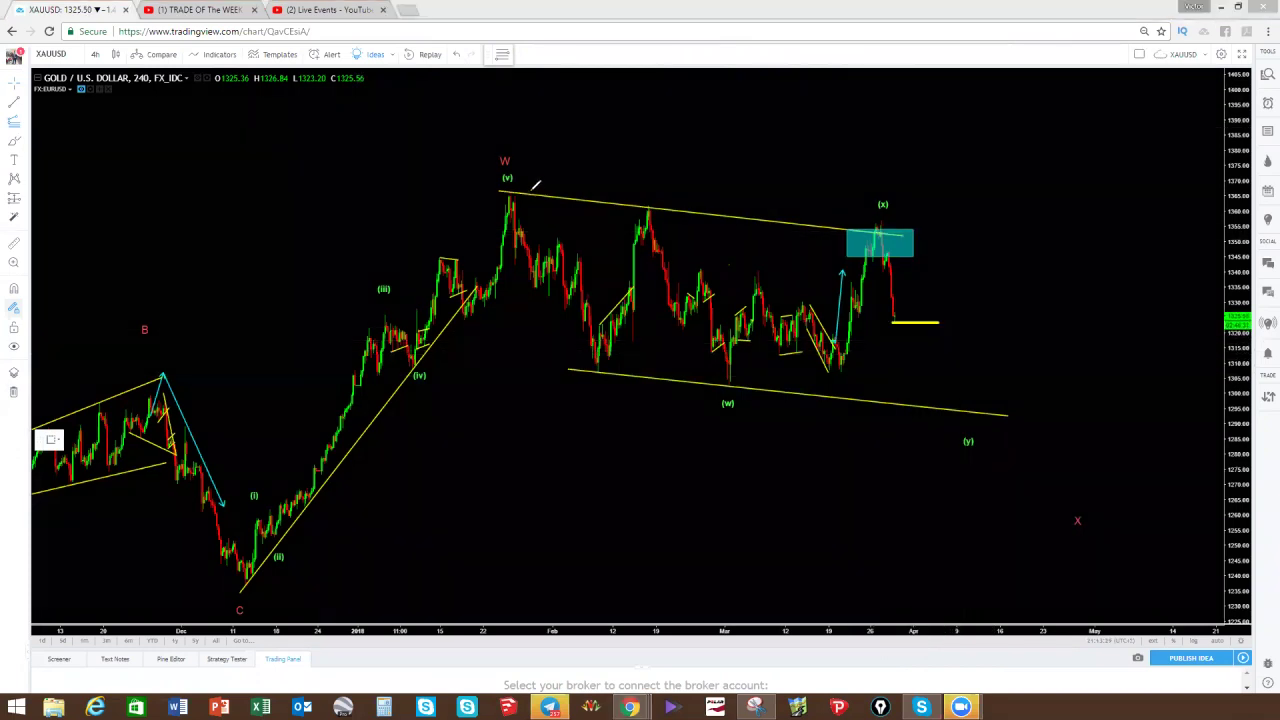
key(ctrl+z)
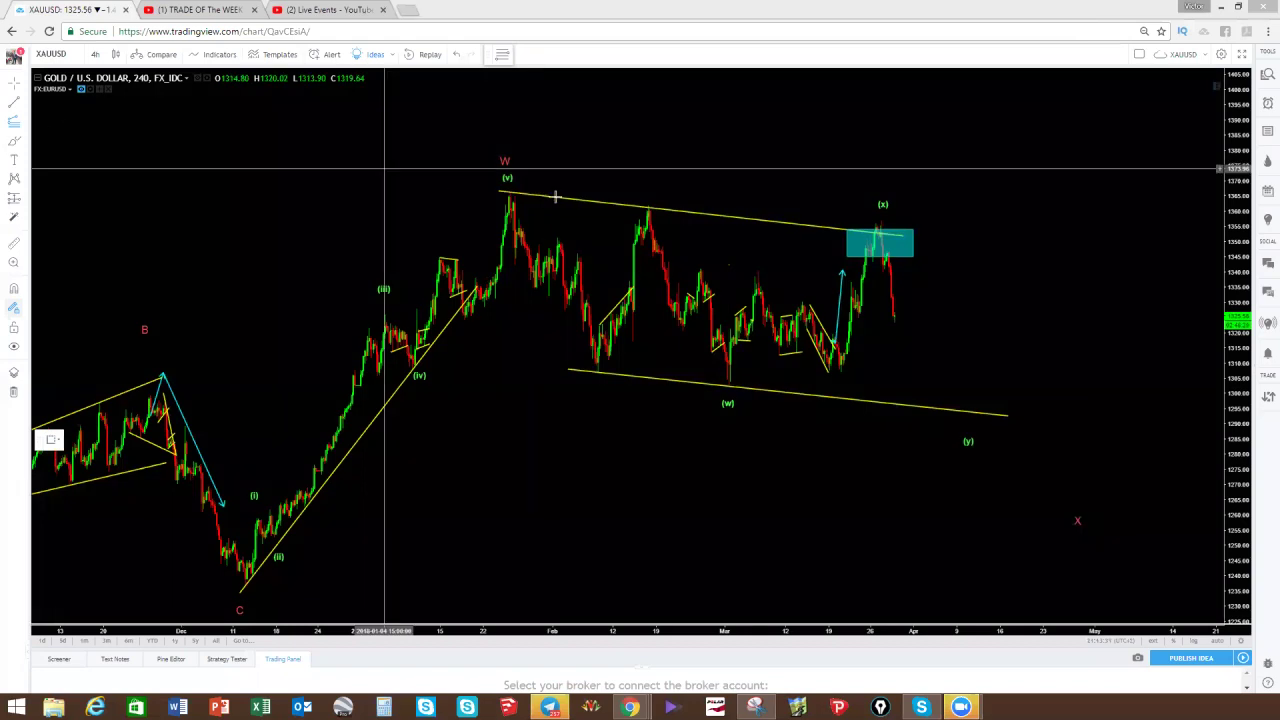
click(775, 386)
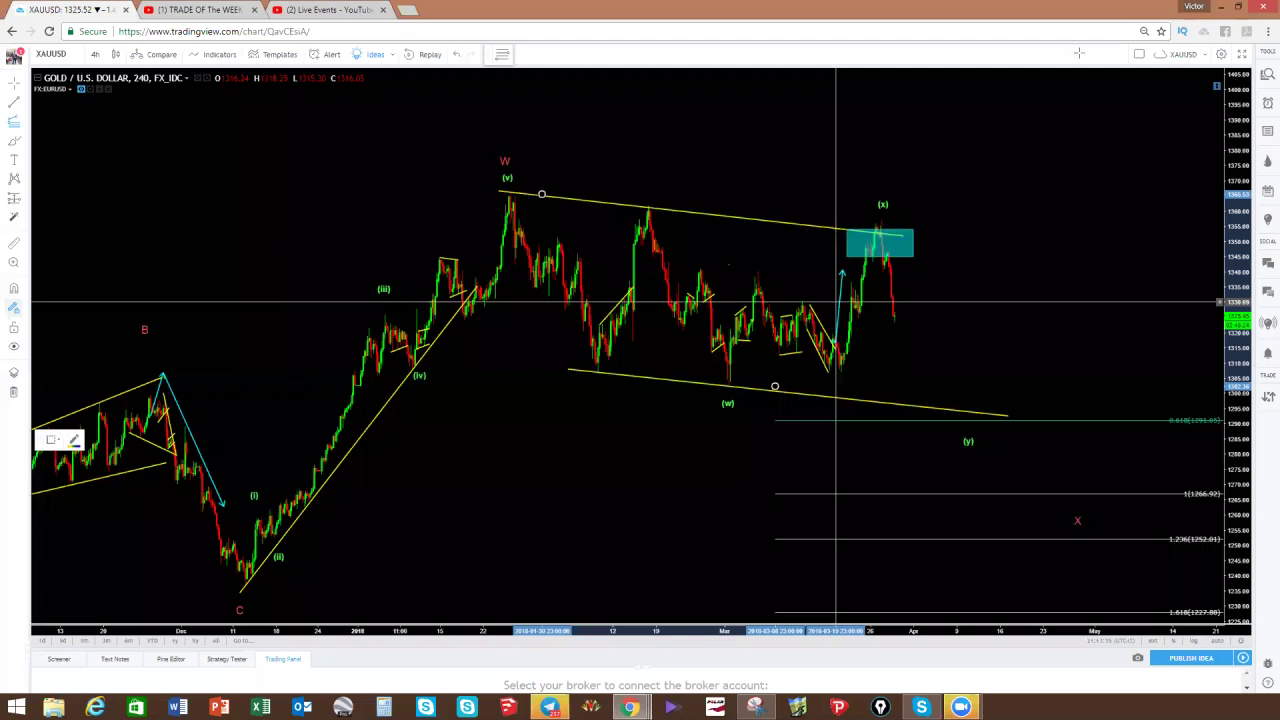
click(841, 220)
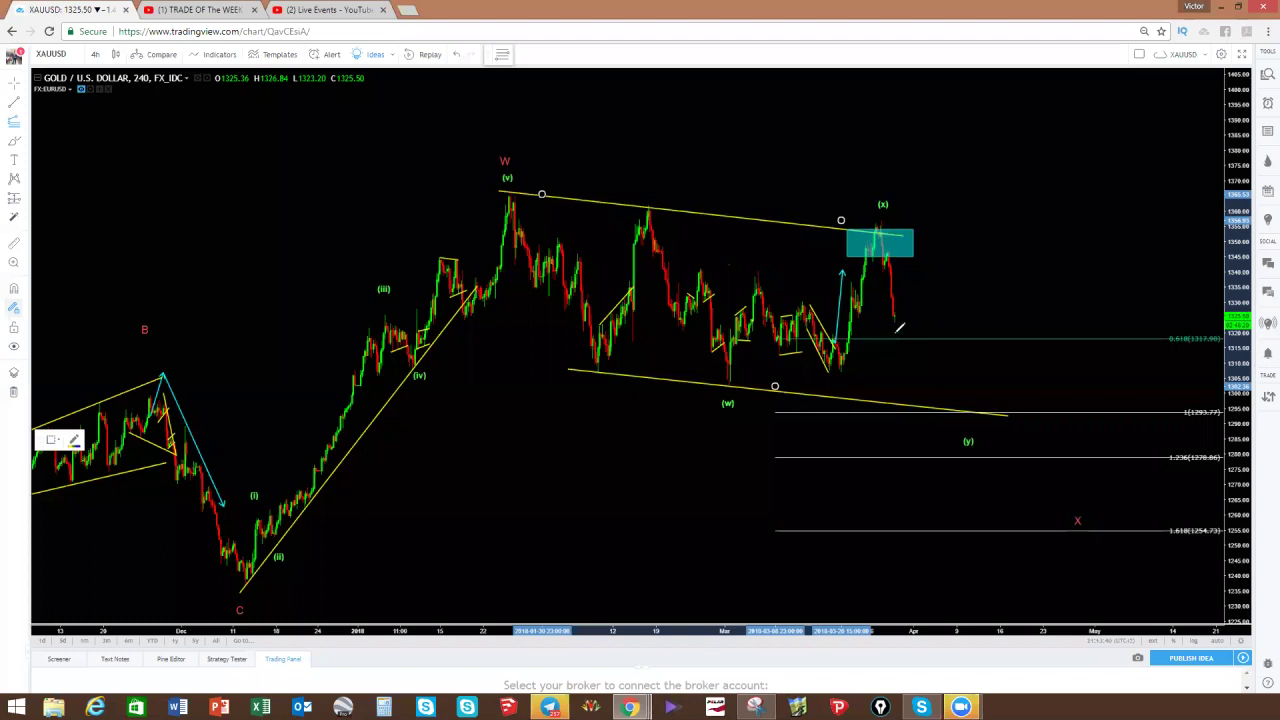
Sketch a rising yellow consolidation near the 0.618 level and label the projected decline W, X and Y in blue.
drag(894, 339, 916, 336)
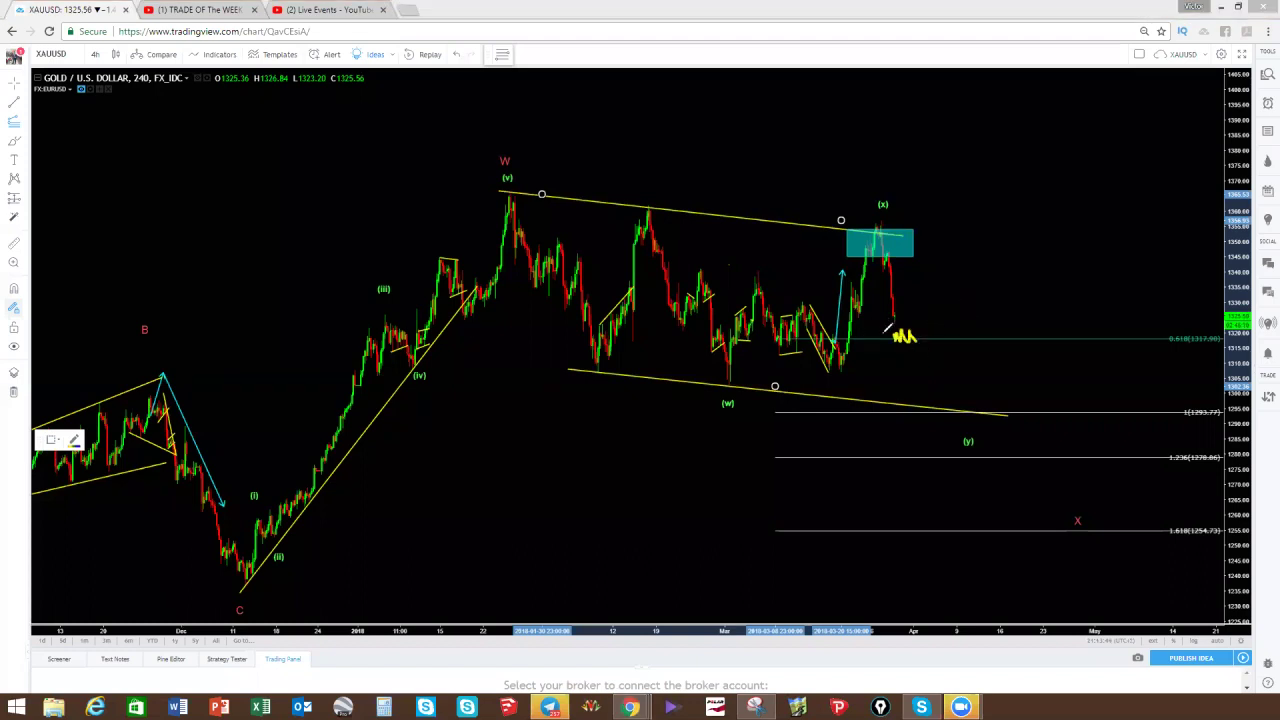
drag(920, 336, 958, 298)
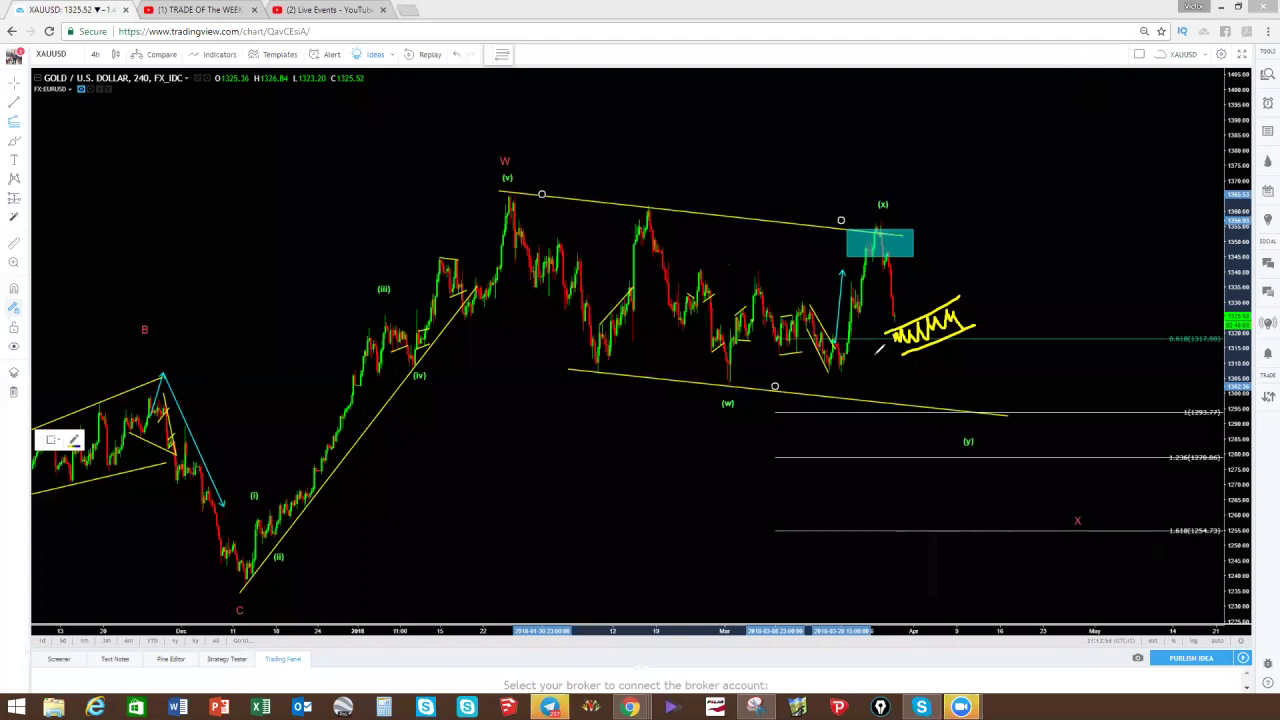
drag(874, 353, 895, 354)
drag(975, 294, 973, 303)
mouse_move(946, 414)
mouse_down()
mouse_move(976, 428)
mouse_move(948, 441)
mouse_up()
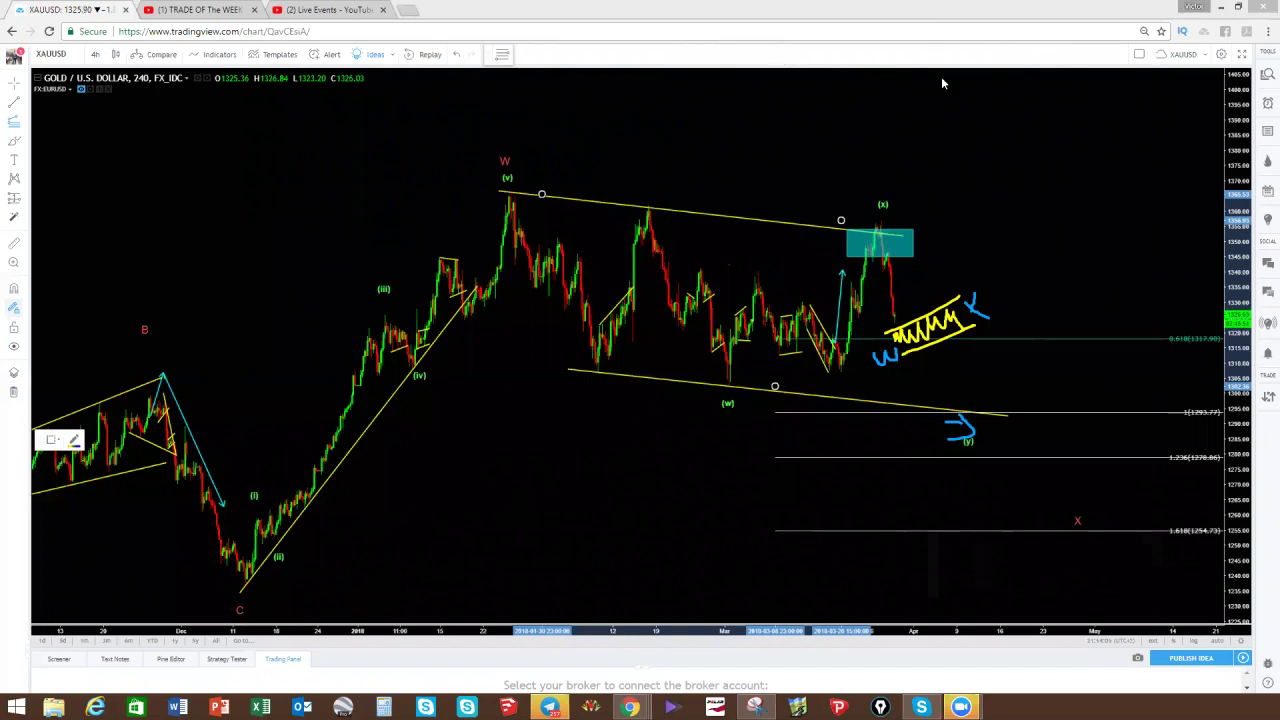
Copy a yellow arrow spanning the January–March decline to the (x) high and box the target zone between the 1 and 1.236 levels.
drag(508, 196, 724, 386)
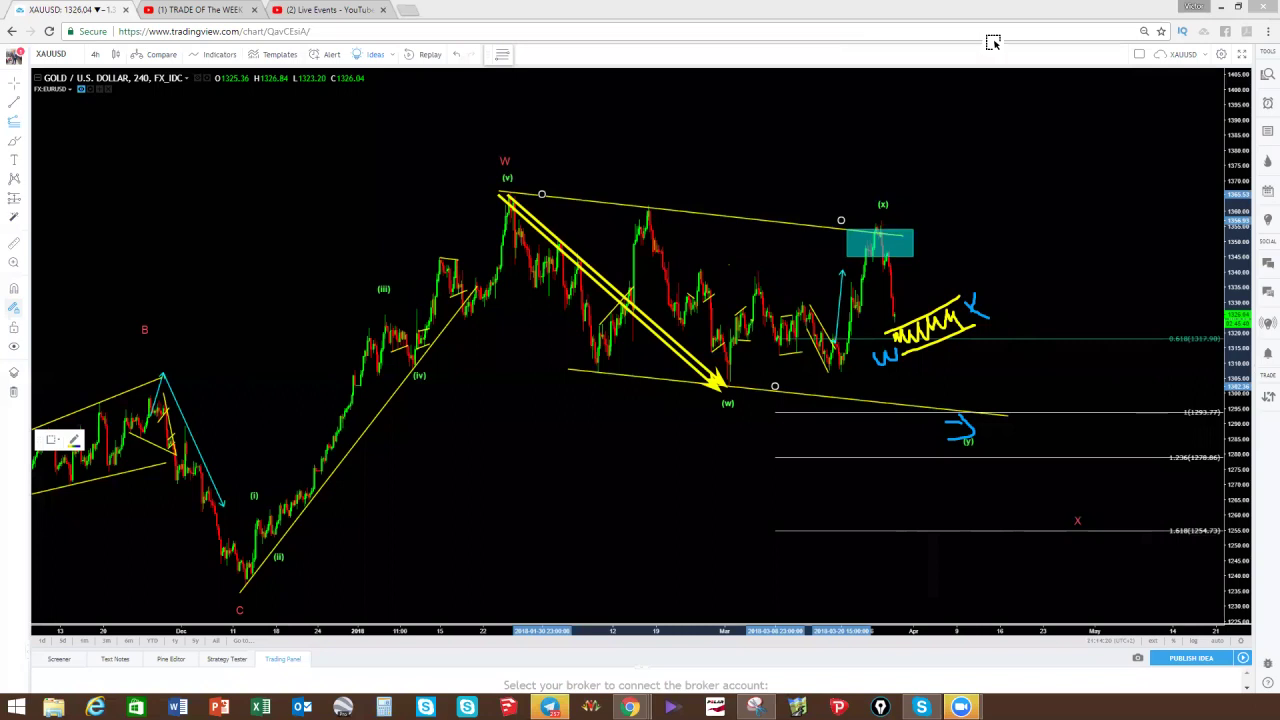
drag(631, 310, 1006, 335)
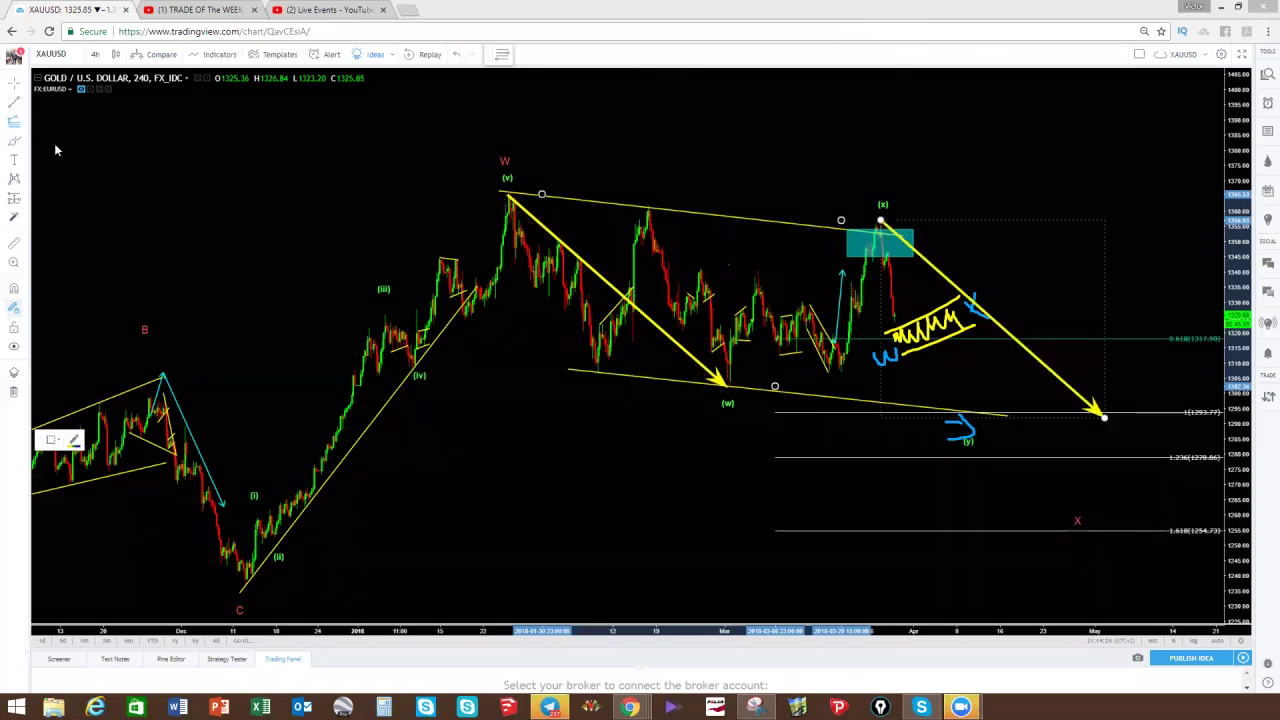
click(16, 121)
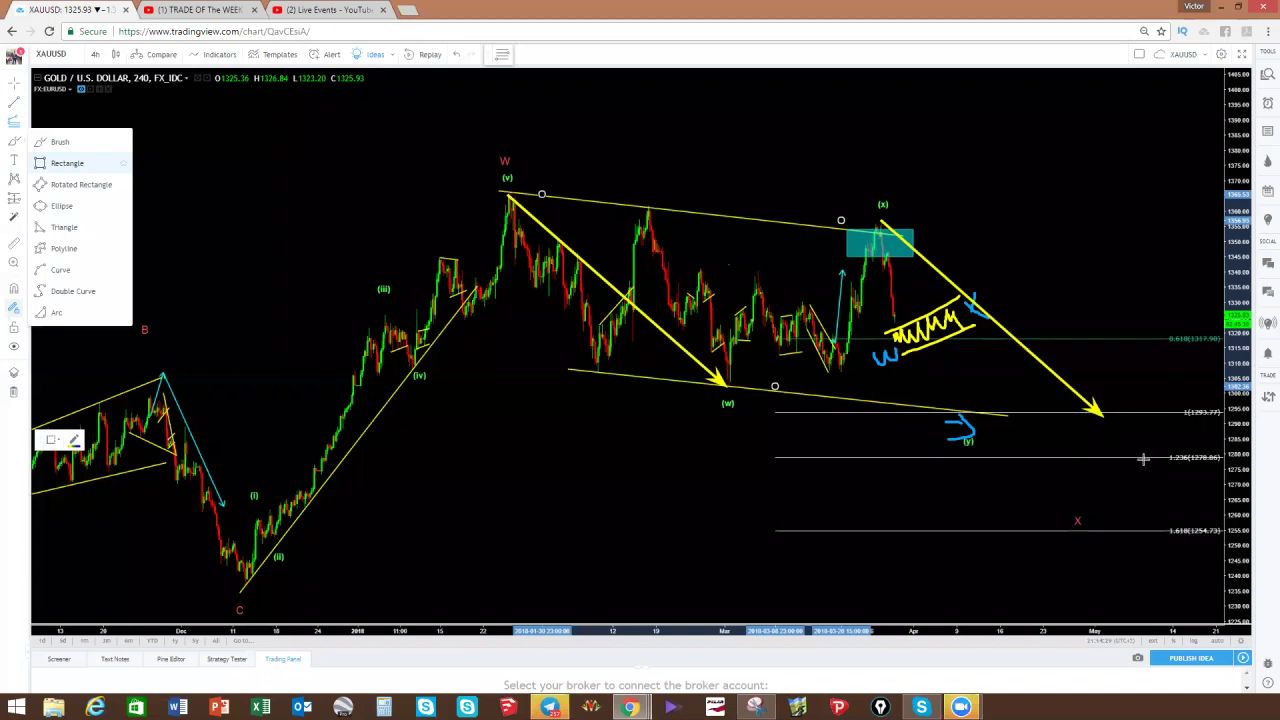
drag(1143, 458, 1080, 412)
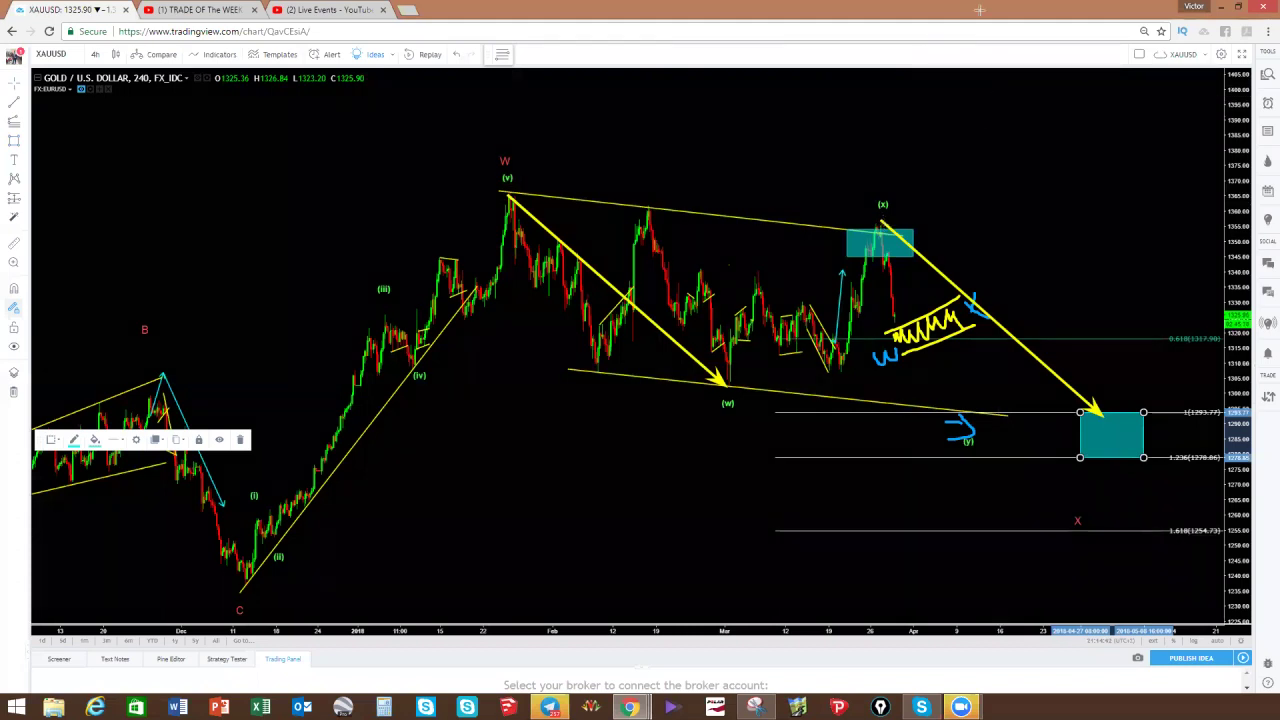
Draw a yellow arrow from the (w) low to the (x) high and handwrite W, X and Y at the three turning points, circling W.
drag(726, 383, 884, 222)
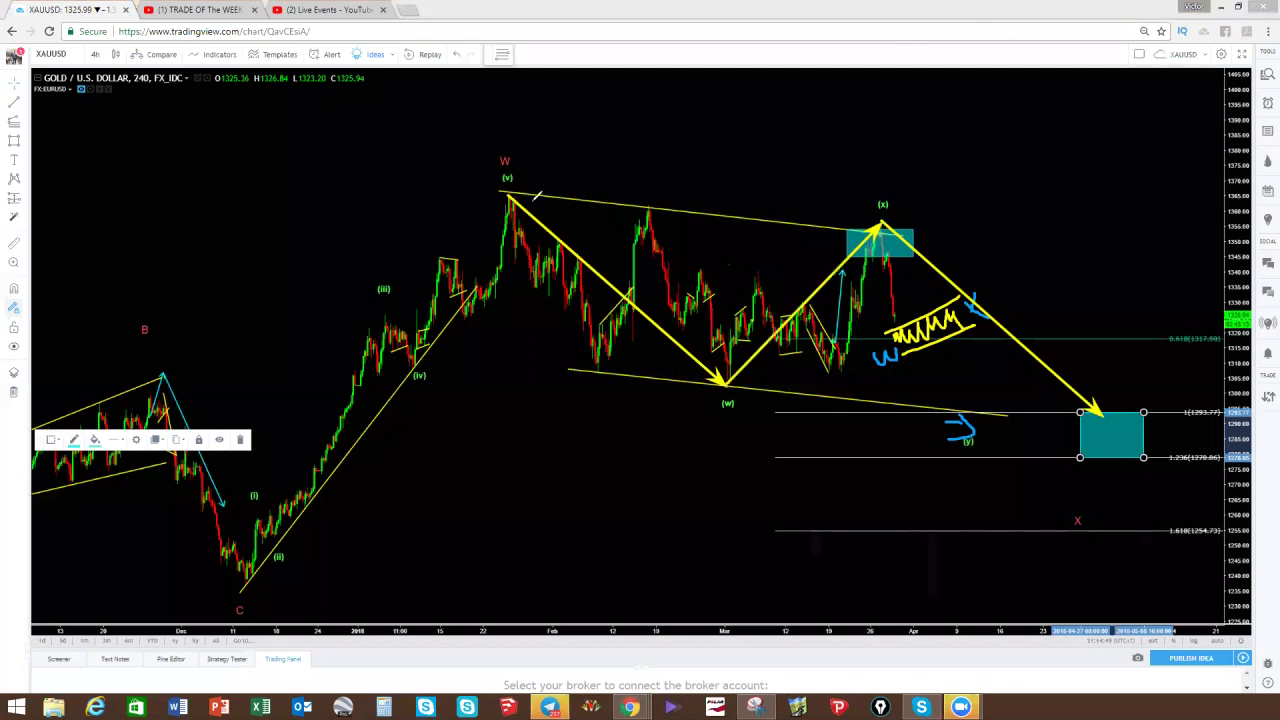
mouse_move(718, 395)
mouse_down()
mouse_move(750, 425)
mouse_move(716, 388)
mouse_up()
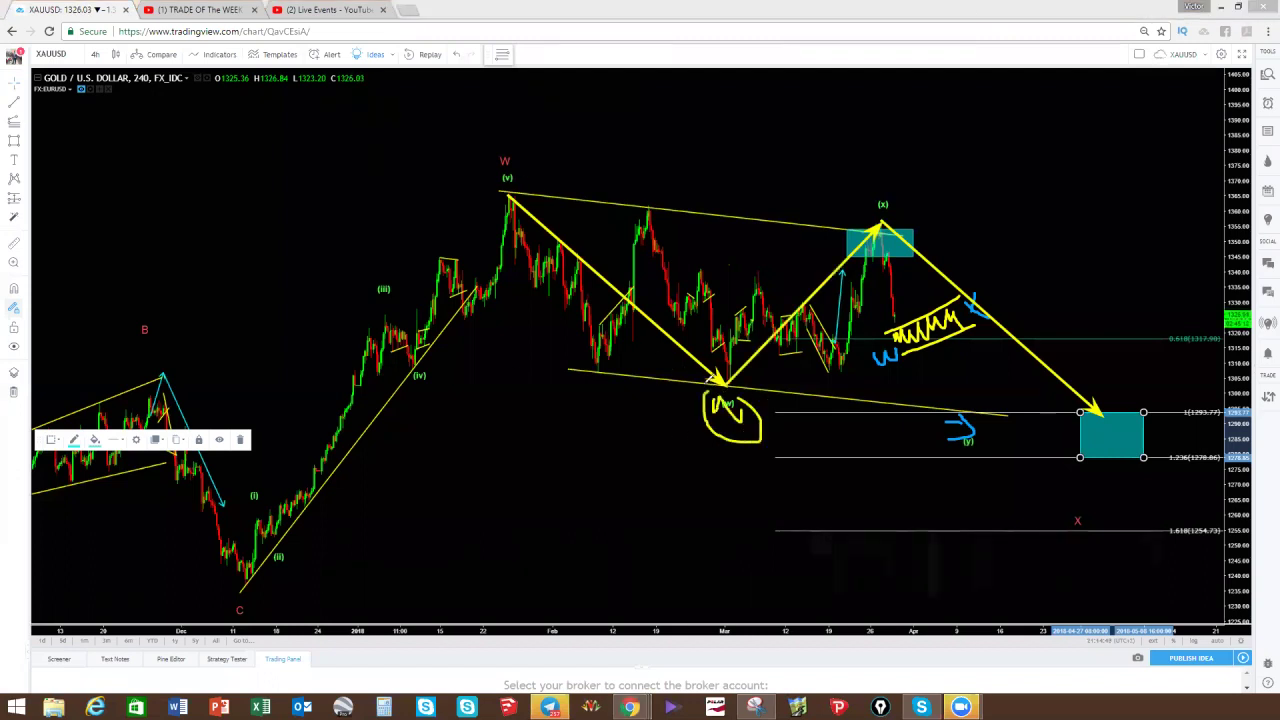
mouse_move(908, 178)
mouse_down()
mouse_move(893, 206)
mouse_move(921, 212)
mouse_up()
mouse_move(1093, 425)
mouse_down()
mouse_move(1116, 440)
mouse_move(1110, 470)
mouse_up()
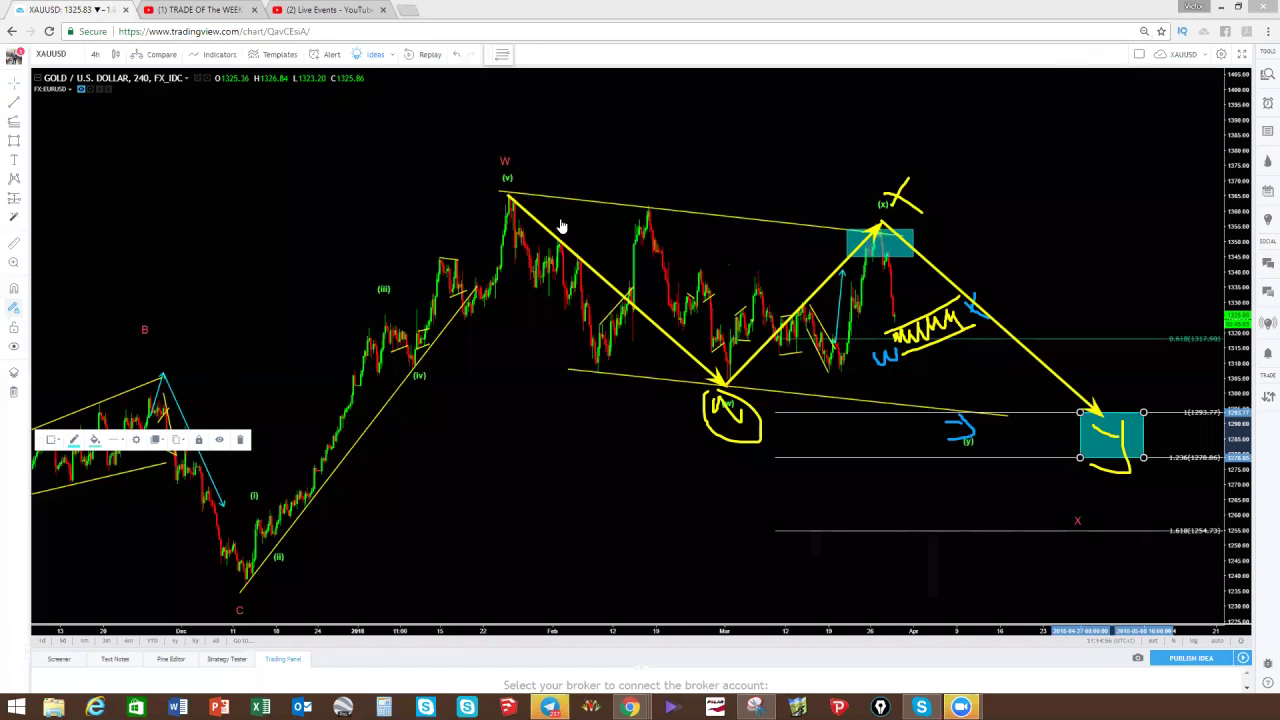
Clear the annotations, trace the first decline from the January high in yellow and label the February low W, mid-February high X and March low Y.
key(Escape)
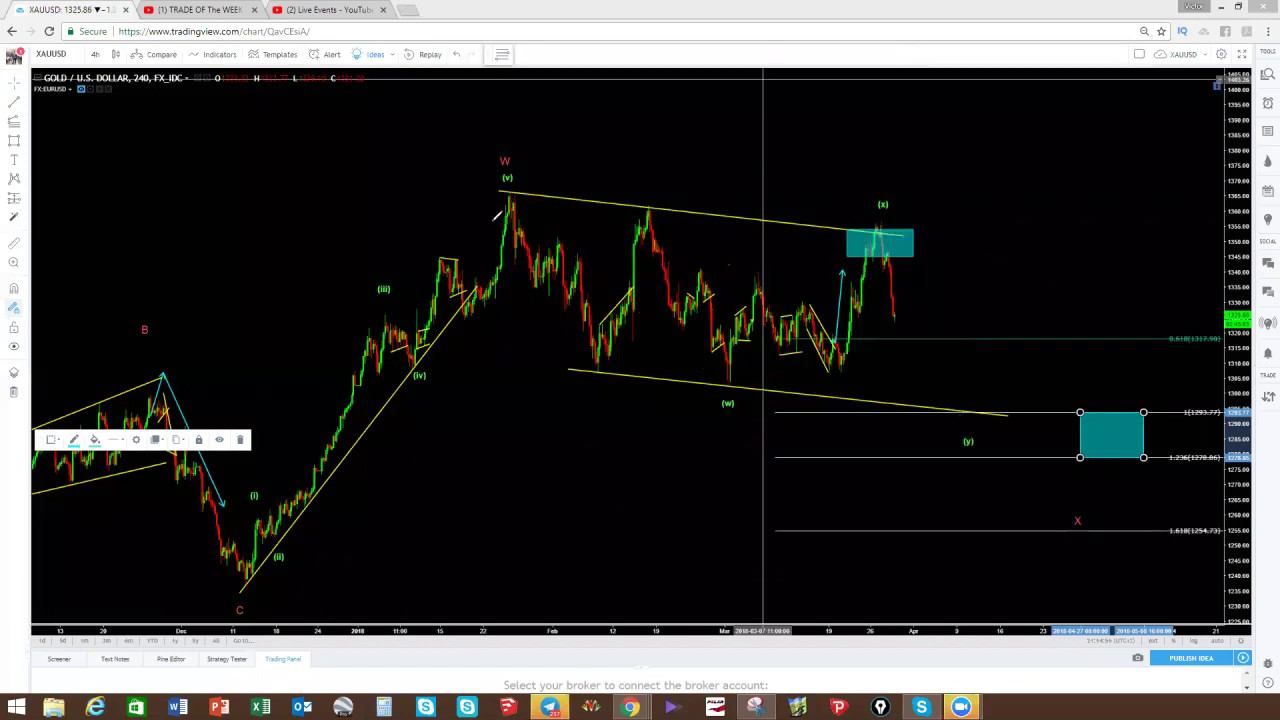
mouse_move(508, 203)
mouse_down()
mouse_move(597, 399)
mouse_move(607, 383)
mouse_up()
drag(632, 181, 676, 205)
drag(651, 175, 639, 200)
drag(716, 400, 740, 418)
drag(748, 398, 698, 438)
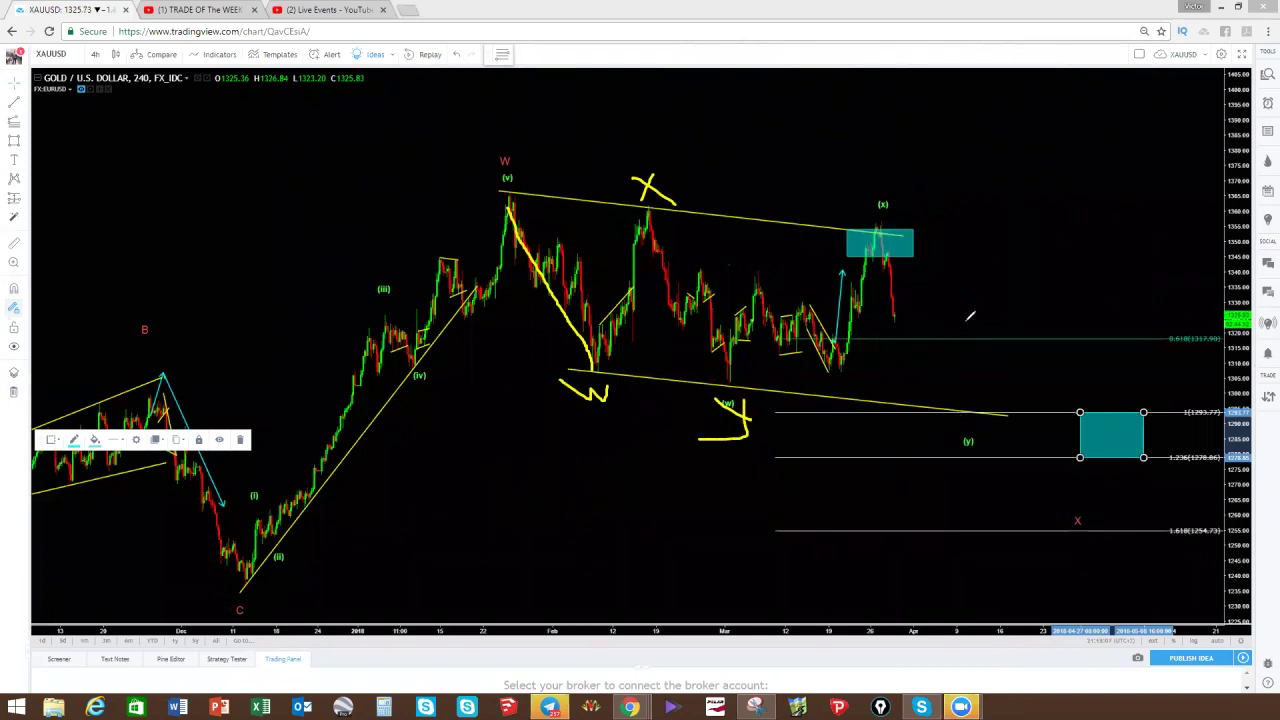
Sketch a rising zigzag consolidation after the late-March drop and enclose it between two parallel yellow lines.
drag(902, 326, 960, 318)
drag(926, 362, 1018, 331)
drag(900, 332, 1004, 300)
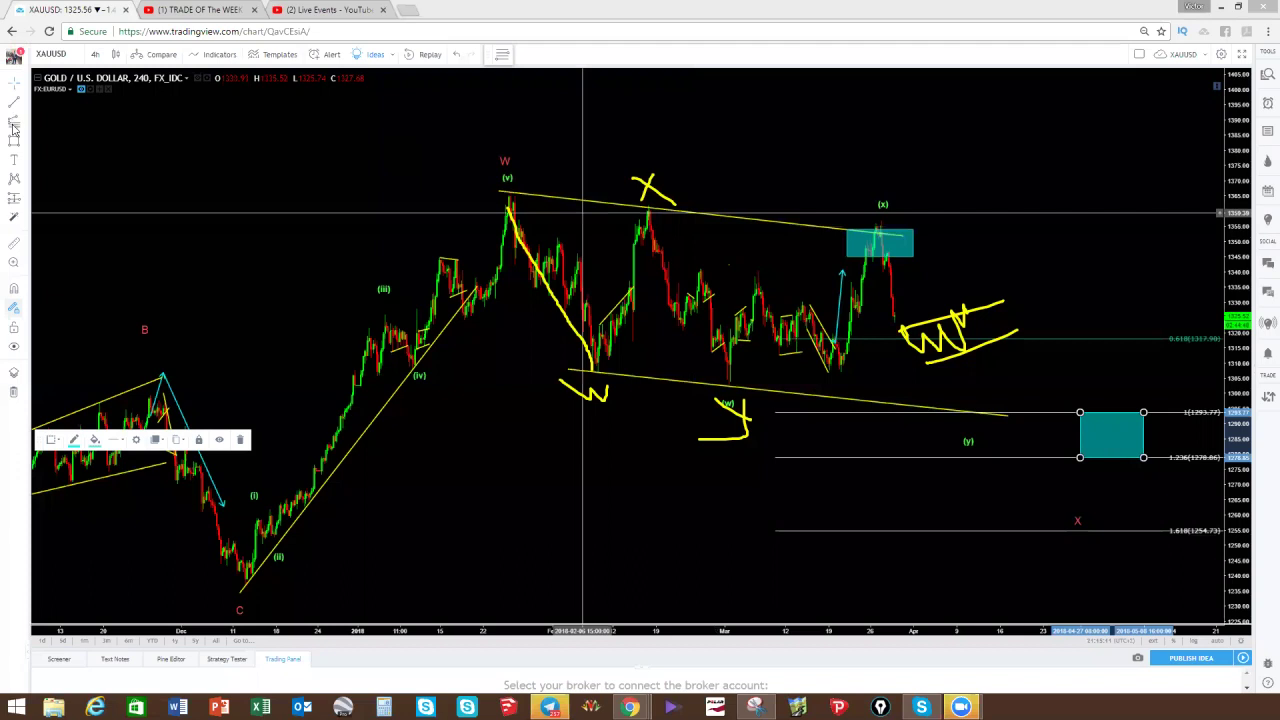
Add a Fibonacci extension from the January high to the February low and mid-February high, and circle its 0.618 level at 1325.67.
click(526, 198)
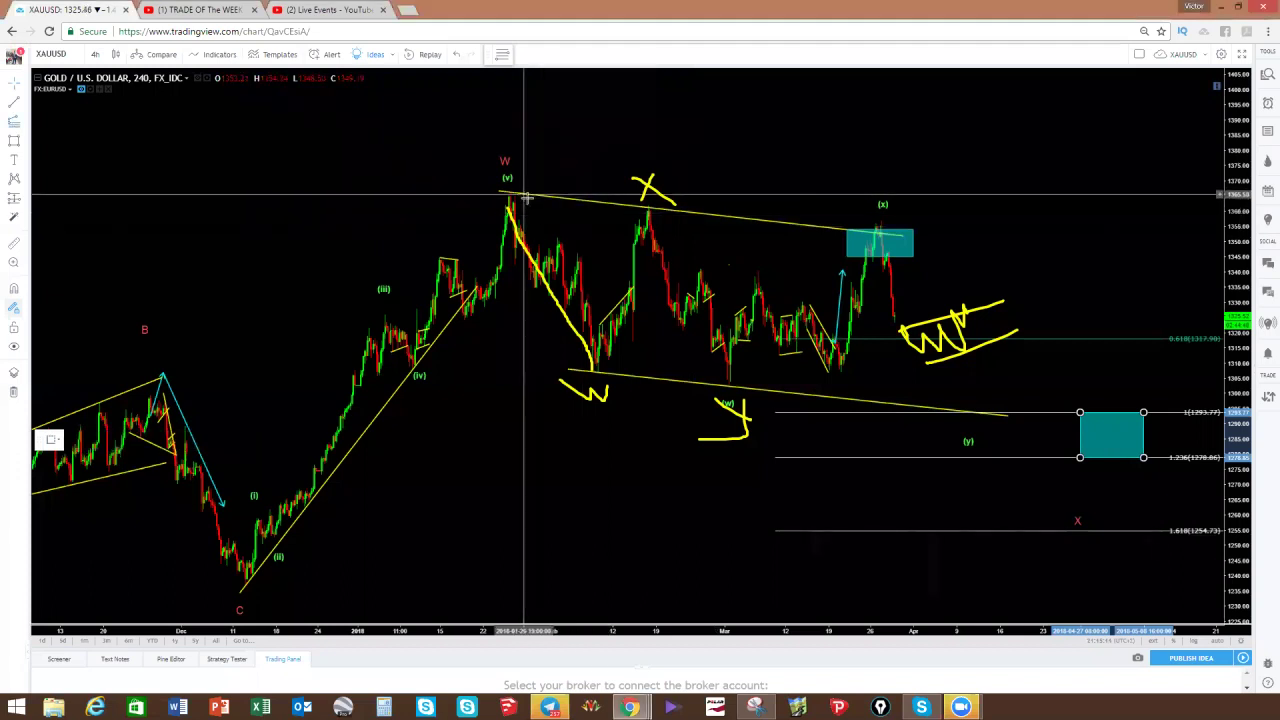
click(625, 370)
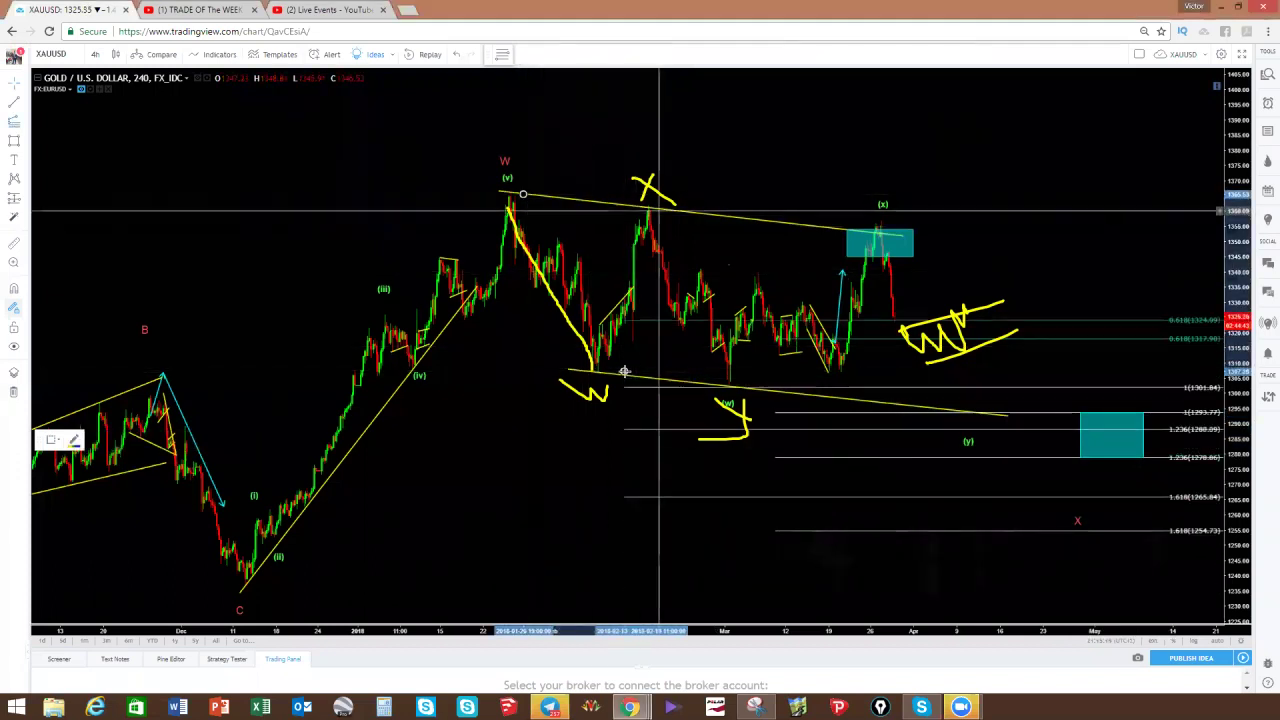
click(658, 205)
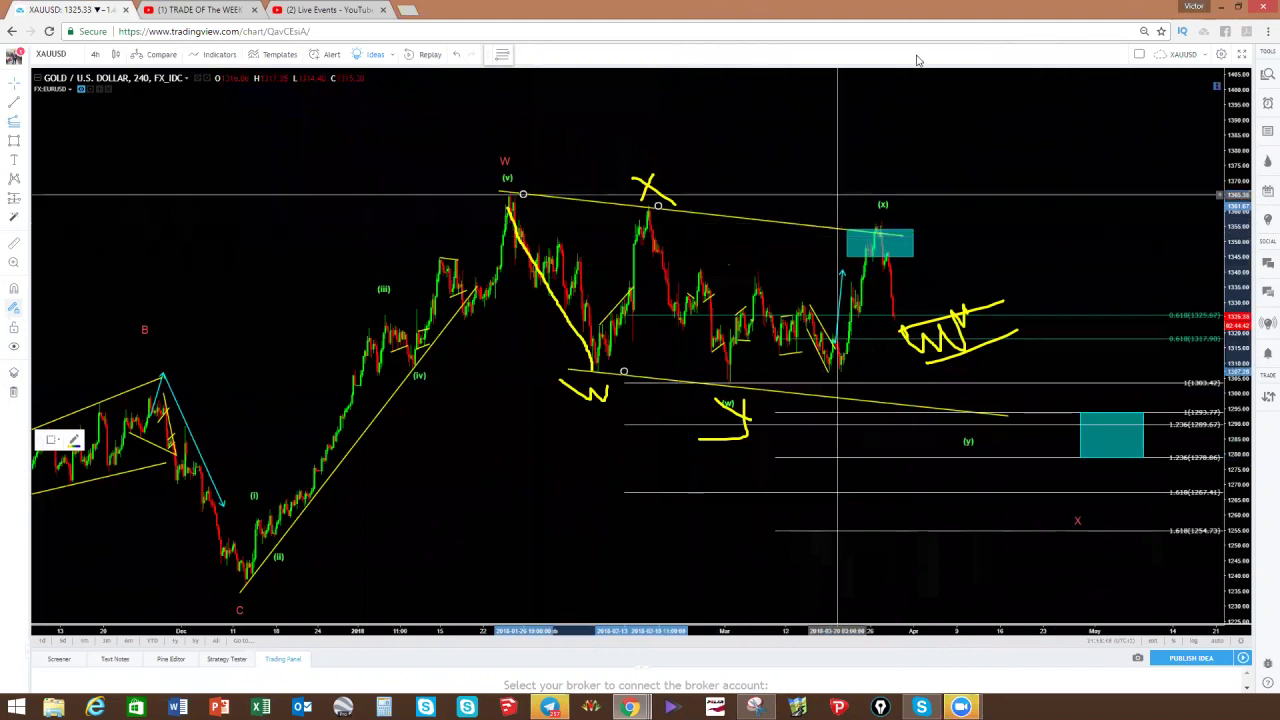
mouse_move(1180, 305)
mouse_down()
mouse_move(1170, 318)
mouse_move(1200, 314)
mouse_up()
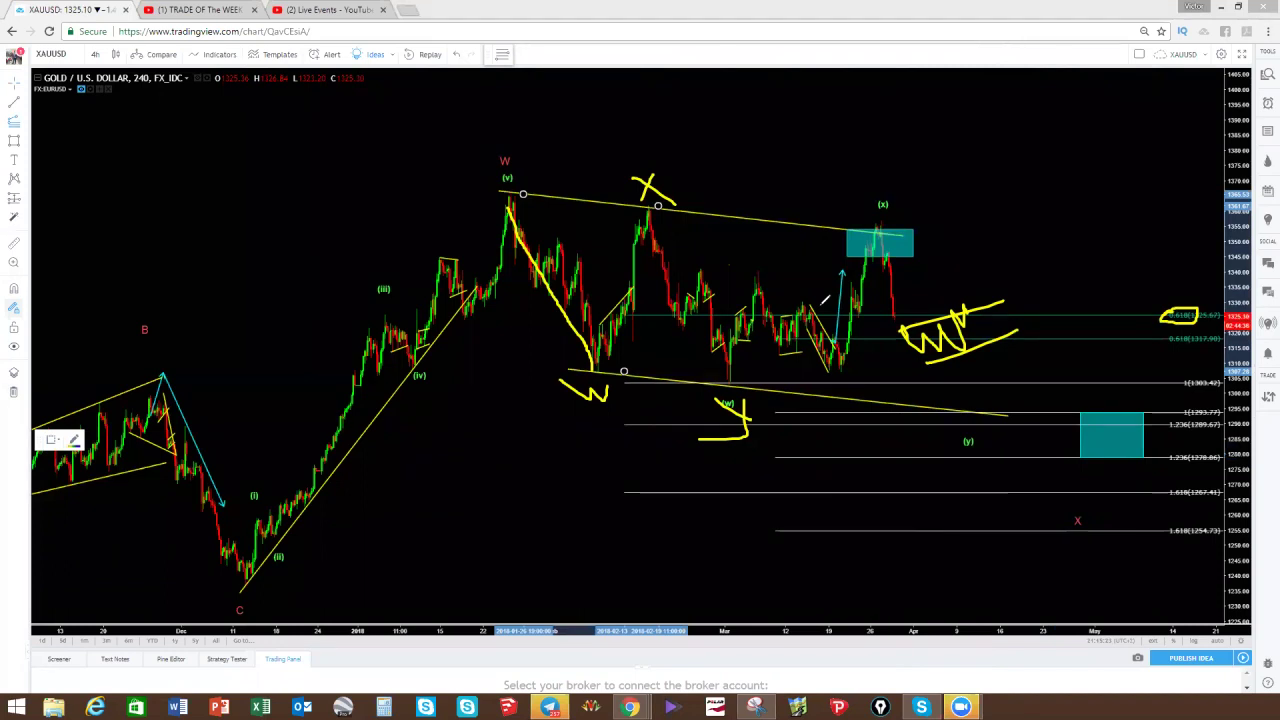
Highlight the February consolidation in yellow, extend the April projection down to the channel's lower line and circle that final drop.
drag(712, 276, 670, 324)
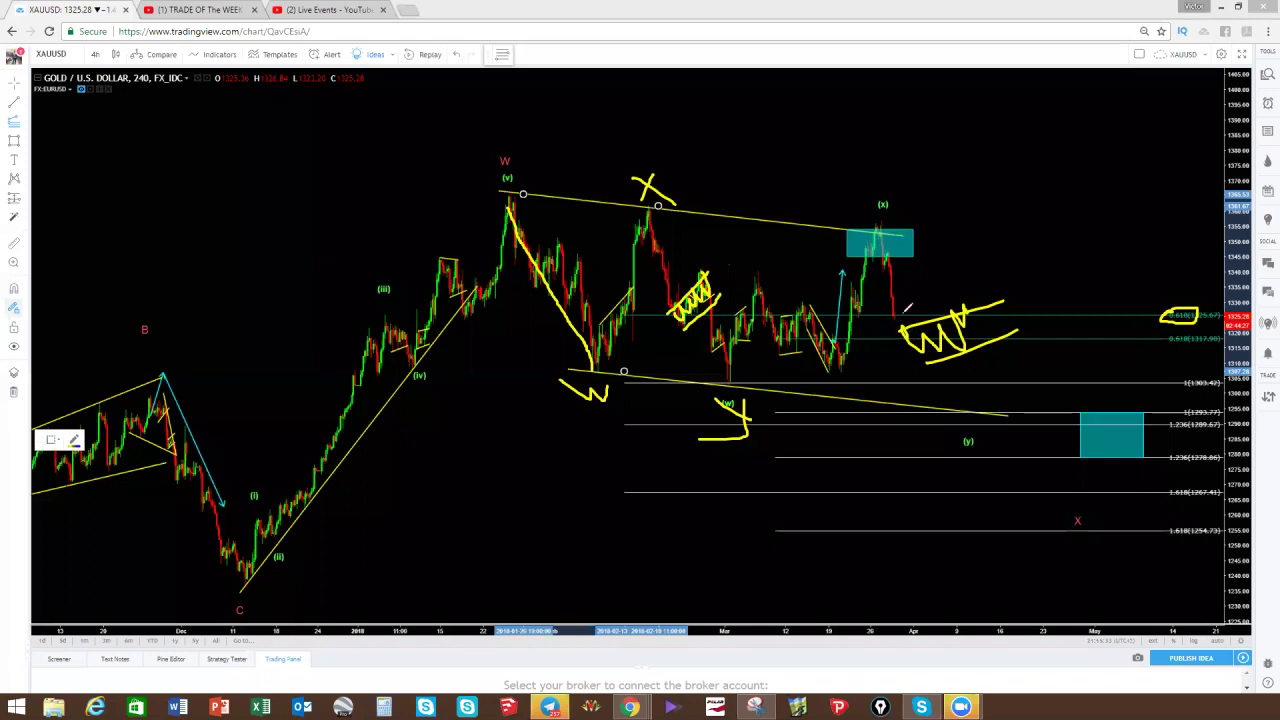
drag(970, 306, 972, 352)
drag(988, 414, 987, 432)
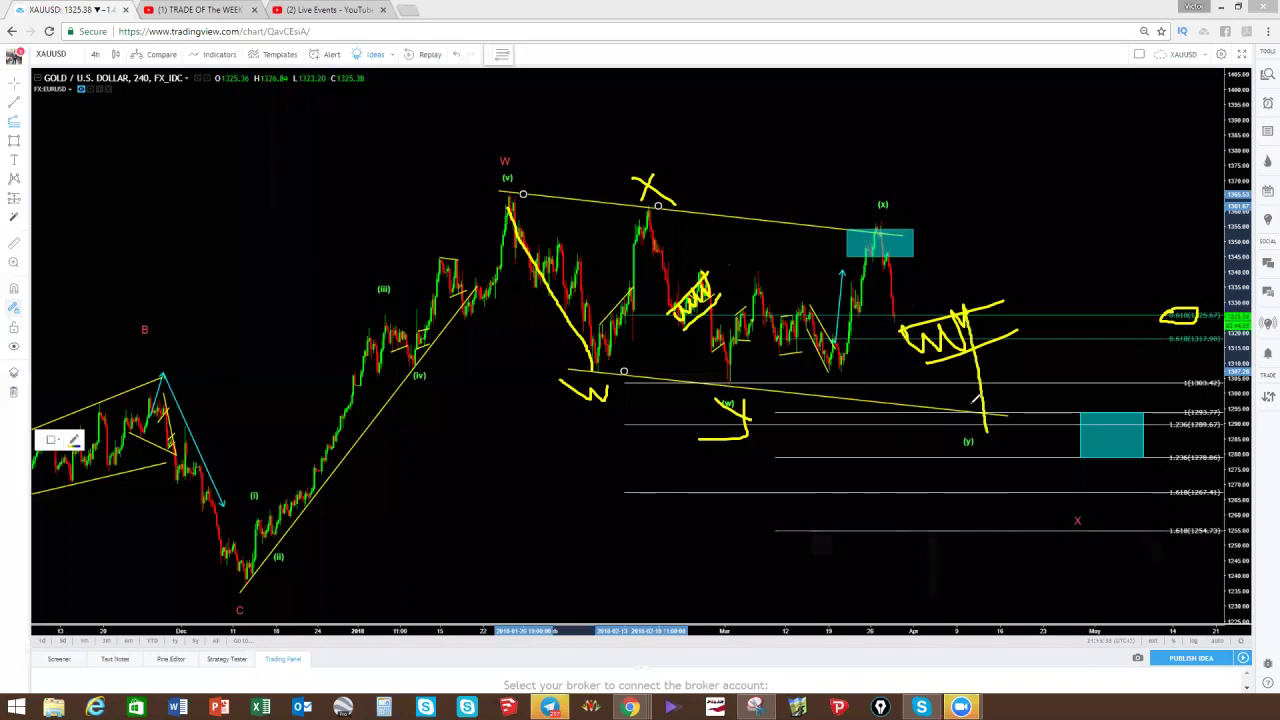
mouse_move(980, 346)
mouse_down()
mouse_move(955, 410)
mouse_move(1010, 436)
mouse_move(1019, 380)
mouse_move(976, 356)
mouse_up()
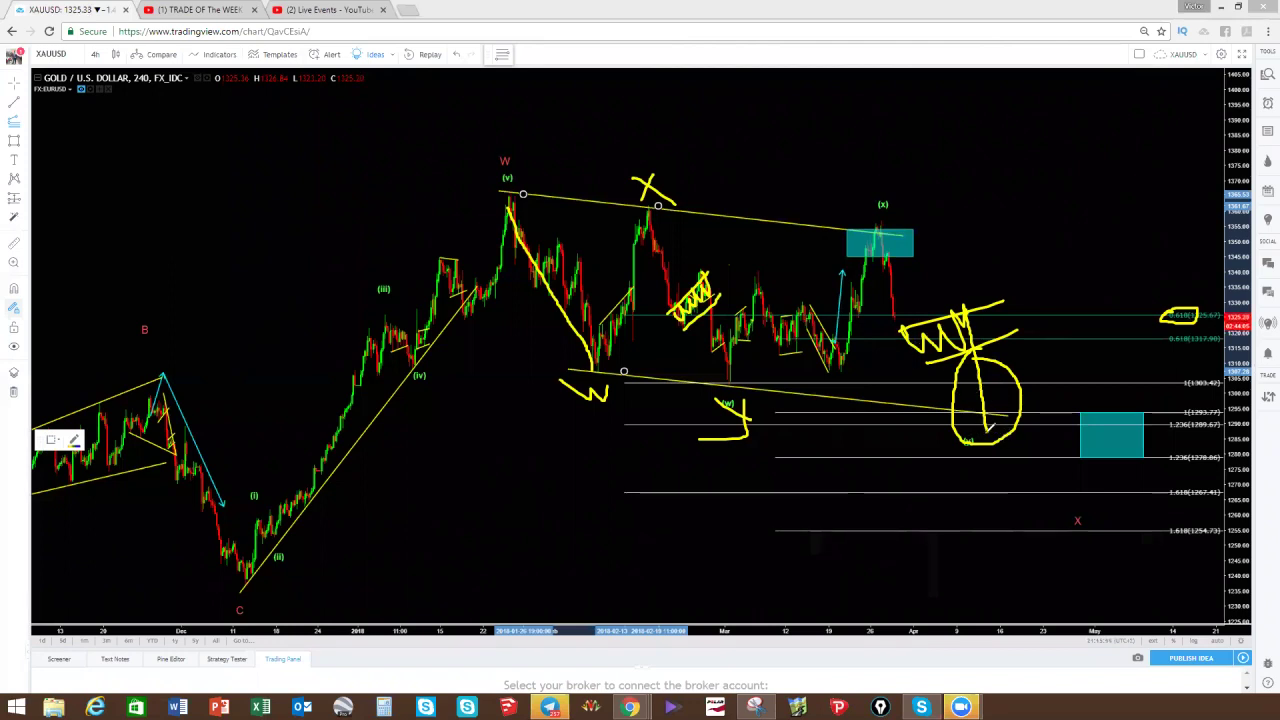
Circle the boxed target zone and sketch a steep yellow rally from the projected April low to above the January high.
mouse_move(1075, 425)
mouse_down()
mouse_move(1188, 445)
mouse_move(1110, 403)
mouse_up()
mouse_move(980, 458)
mouse_down()
mouse_move(1066, 165)
mouse_move(1074, 192)
mouse_up()
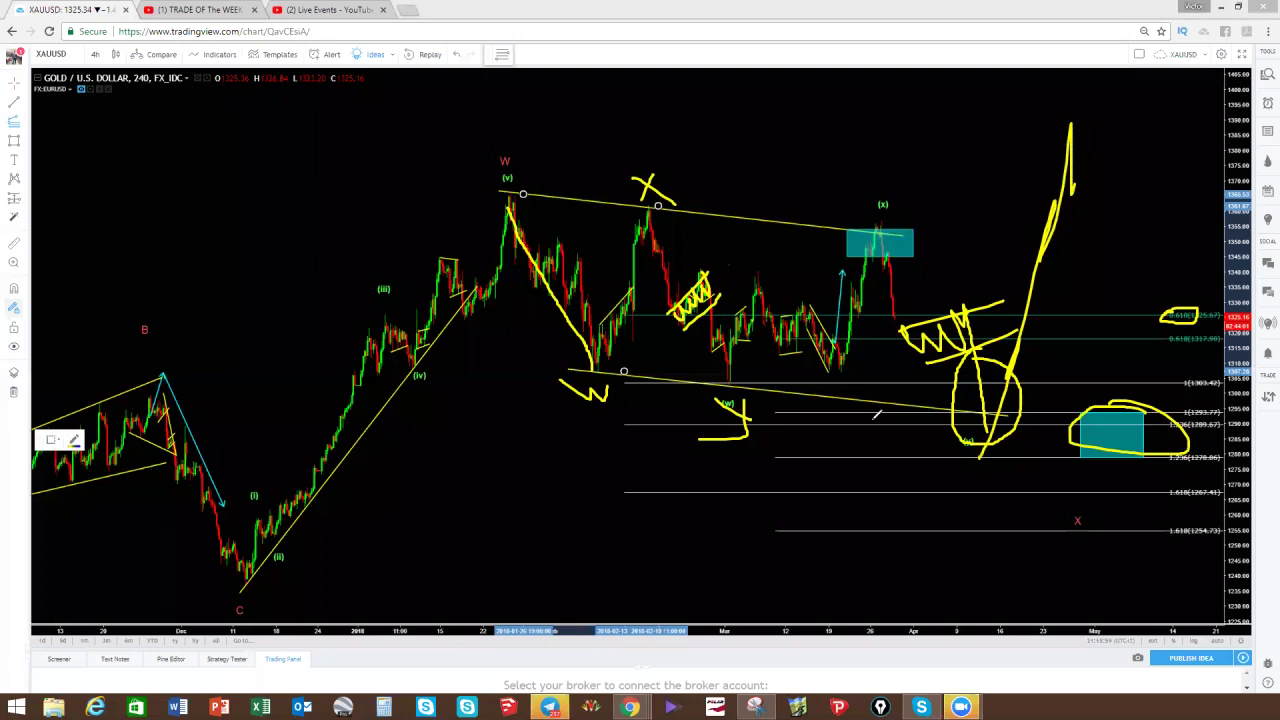
drag(1073, 185, 1113, 2)
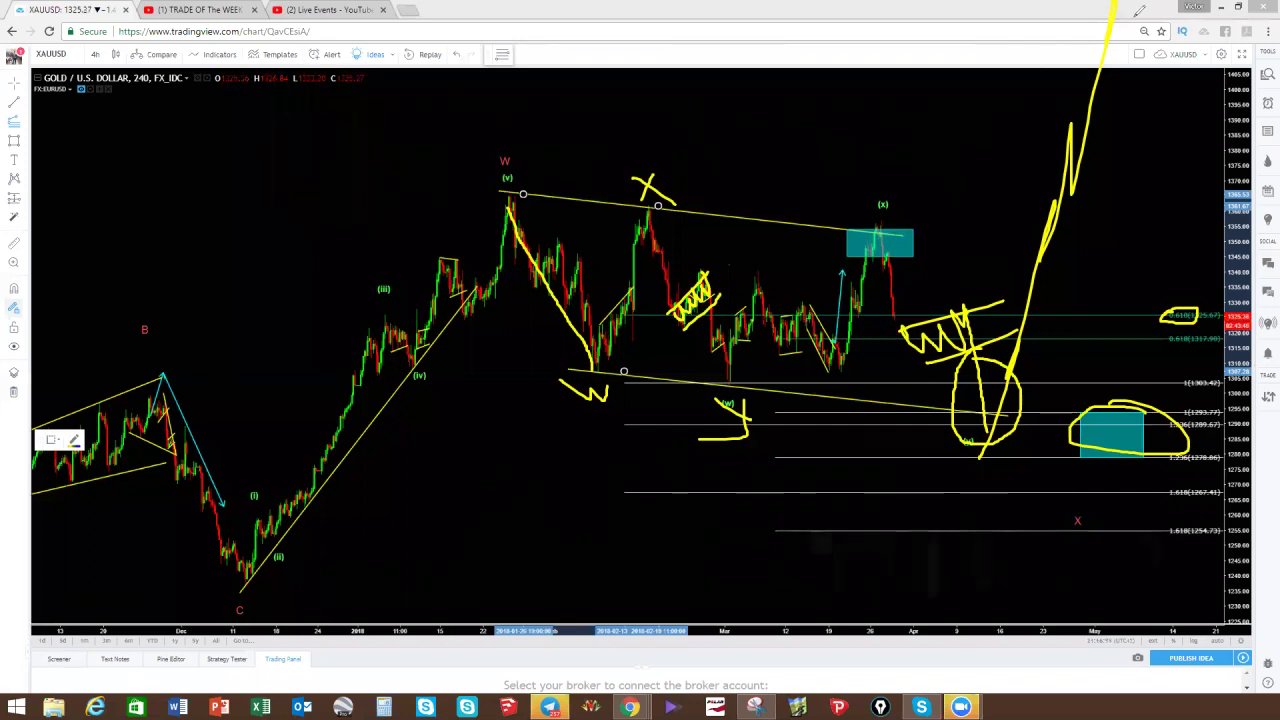
Erase the annotations and redraw the forecast as a rising consolidation, a drop to the (y) low and a strong rally.
key(e)
mouse_move(893, 313)
mouse_down()
mouse_move(940, 324)
mouse_move(925, 322)
mouse_move(955, 291)
mouse_move(953, 397)
mouse_move(975, 456)
mouse_move(1040, 284)
mouse_move(1055, 175)
mouse_move(1101, 45)
mouse_up()
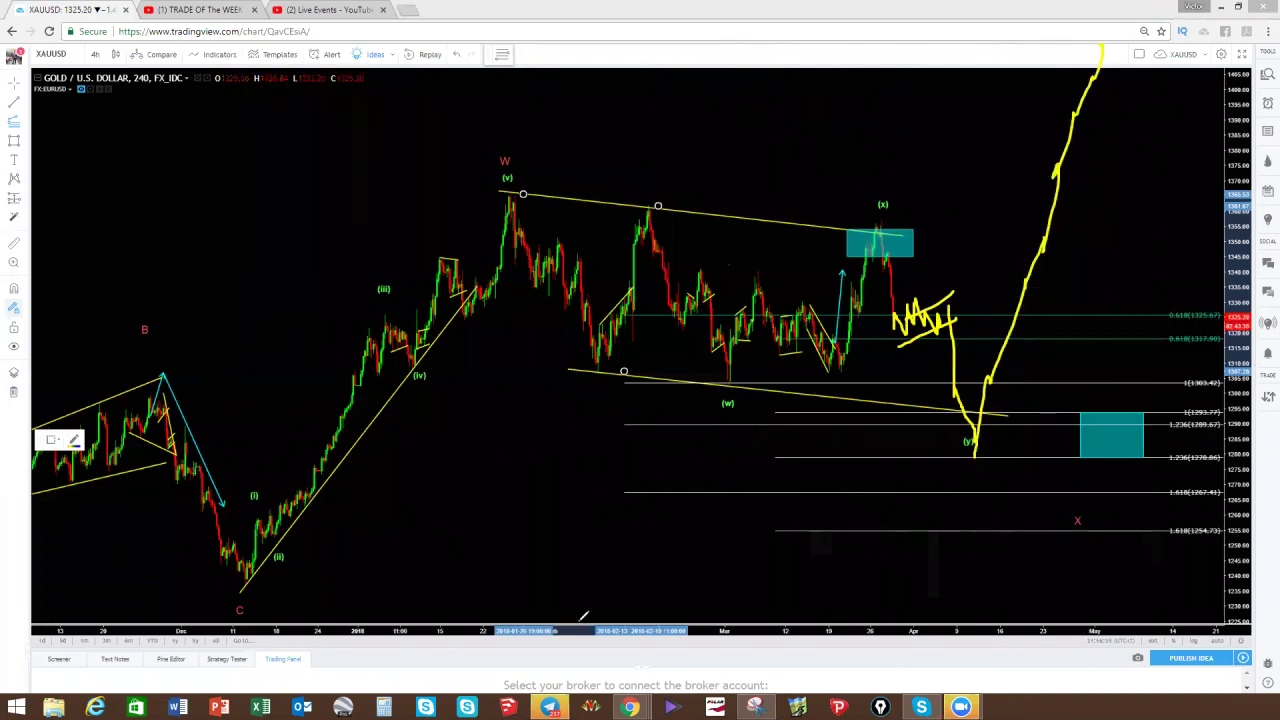